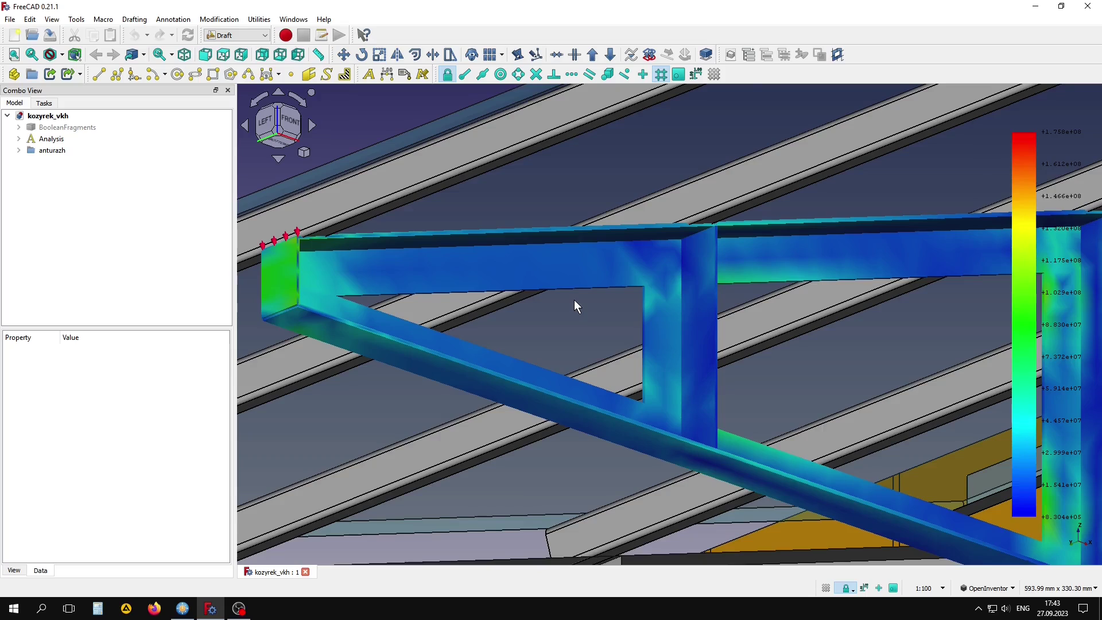
# - Zoom out, orbit and pan to review the canopy truss stress results from above
pyautogui.scroll(-2, 574, 299)
pyautogui.scroll(-2, 574, 299)
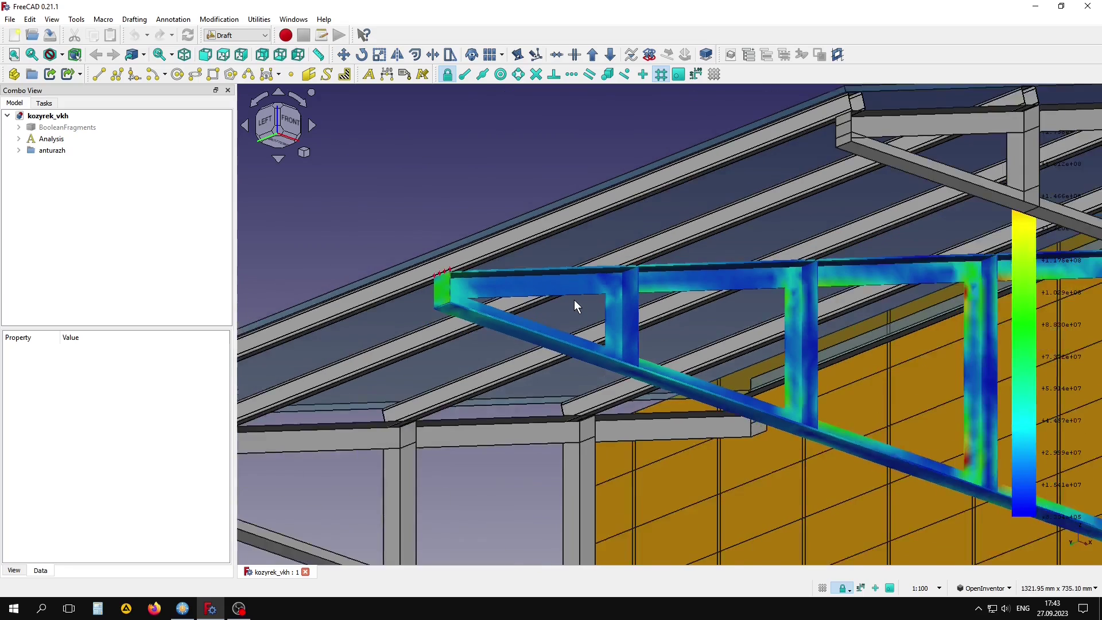
pyautogui.scroll(-2, 574, 299)
pyautogui.scroll(-1, 574, 300)
pyautogui.scroll(-1, 574, 299)
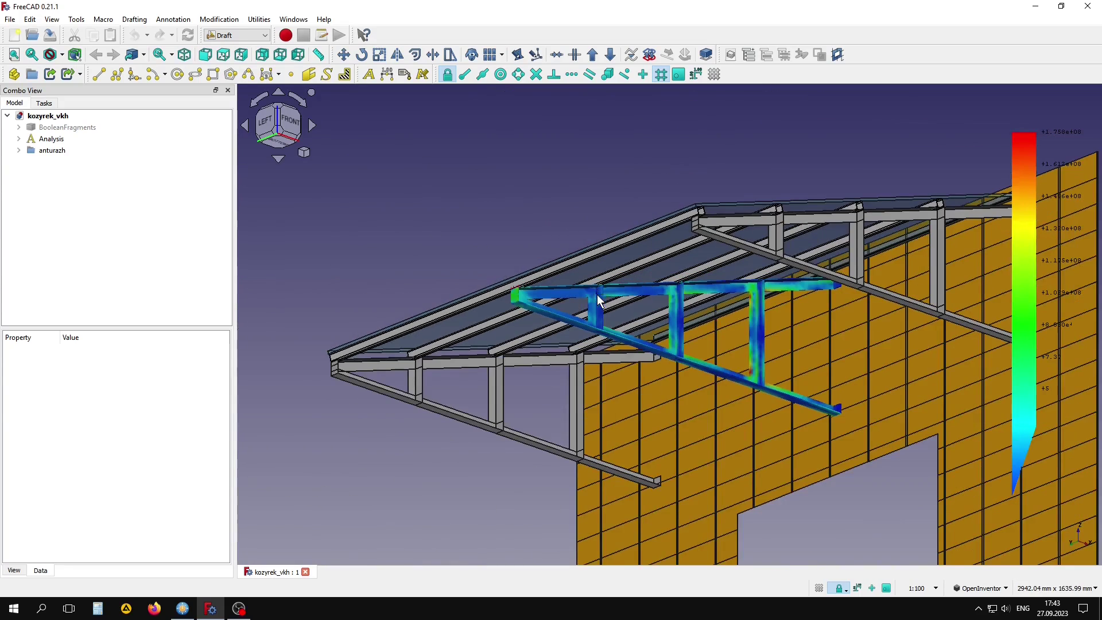
pyautogui.moveTo(597, 294); pyautogui.dragTo(715, 323)
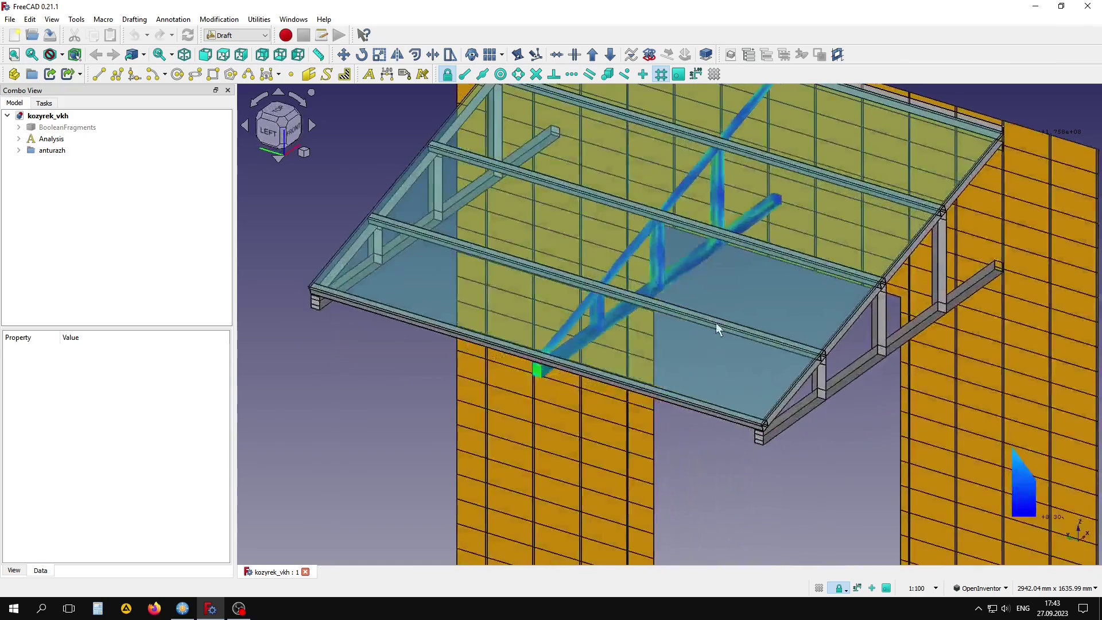
pyautogui.moveTo(716, 323)
pyautogui.mouseDown(button='middle')
pyautogui.moveTo(700, 386)
pyautogui.moveTo(684, 392)
pyautogui.mouseUp(button='middle')
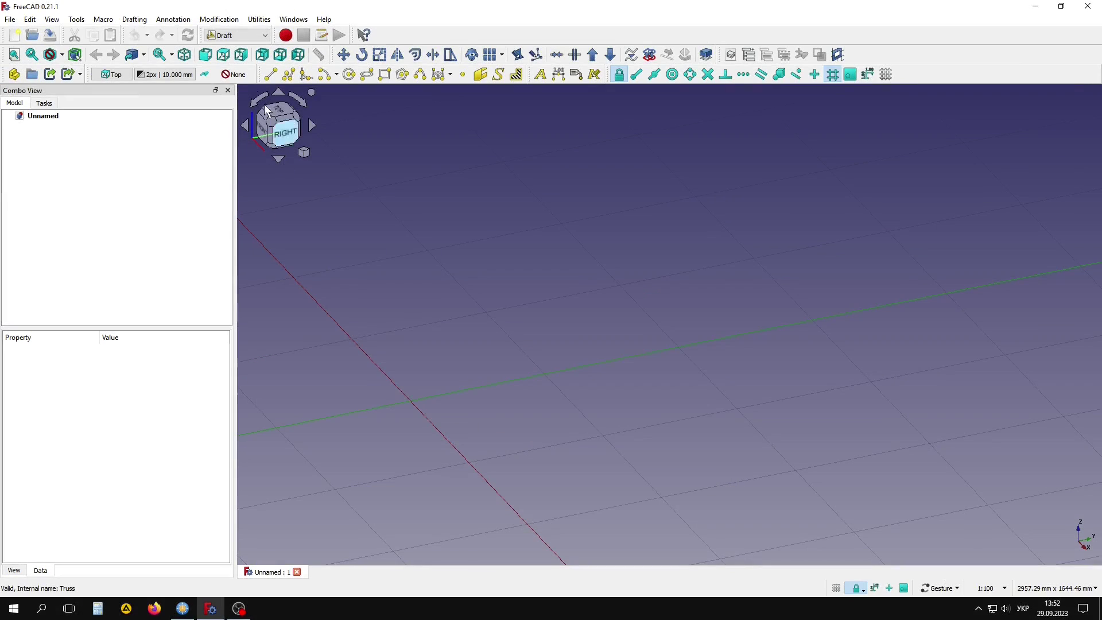
# - In the Arch workbench, draw a Truss from the origin about 1500 mm along Y
pyautogui.click(241, 37)
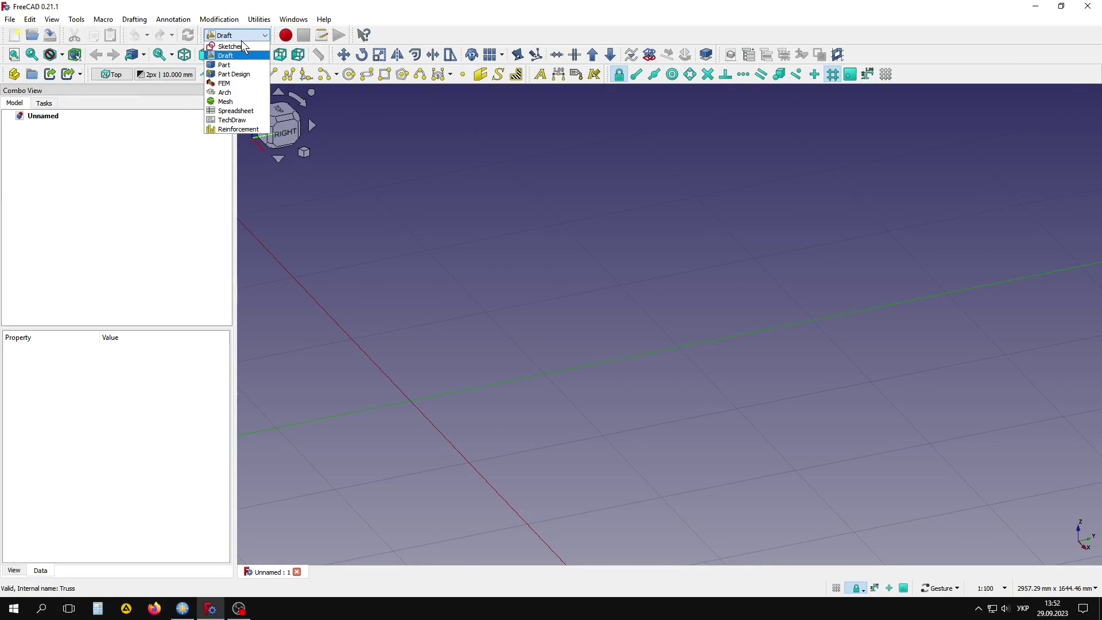
pyautogui.click(239, 93)
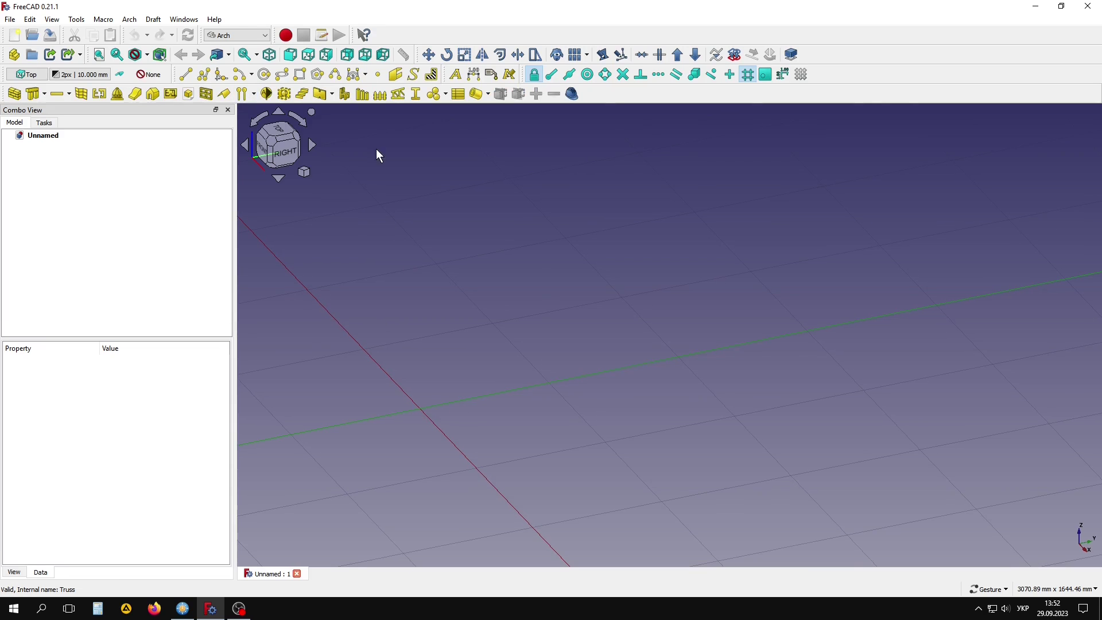
pyautogui.click(399, 95)
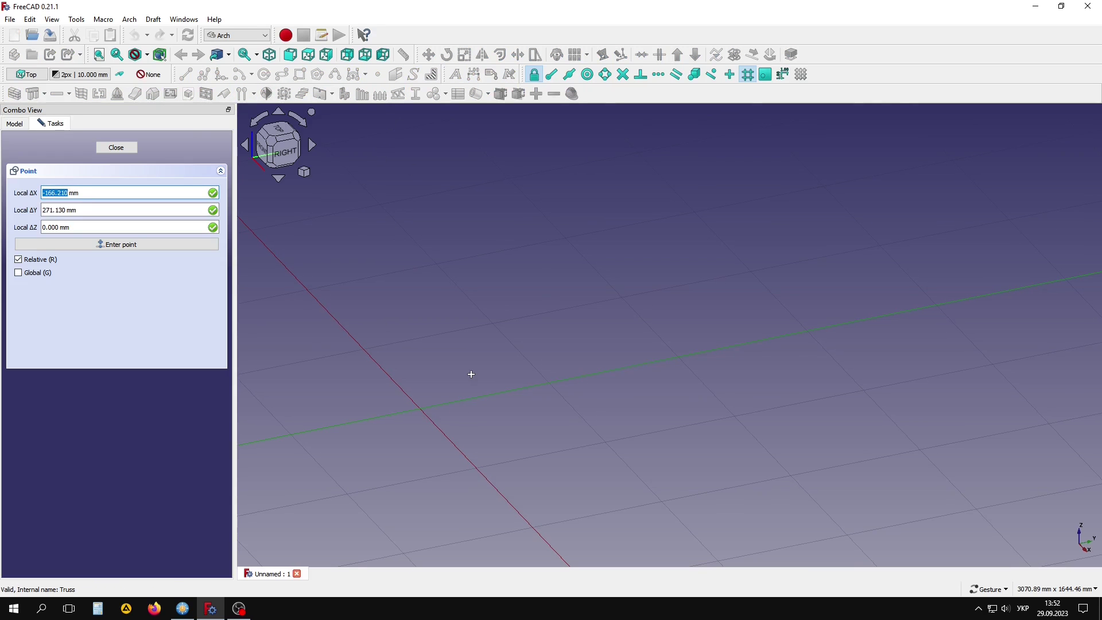
pyautogui.click(420, 411)
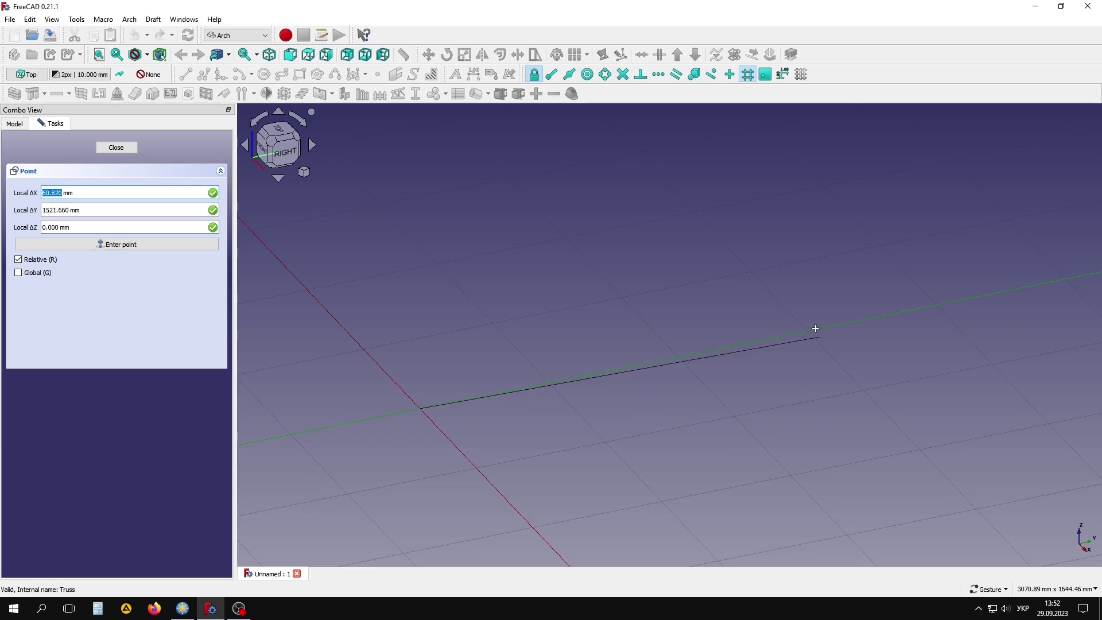
pyautogui.click(807, 331)
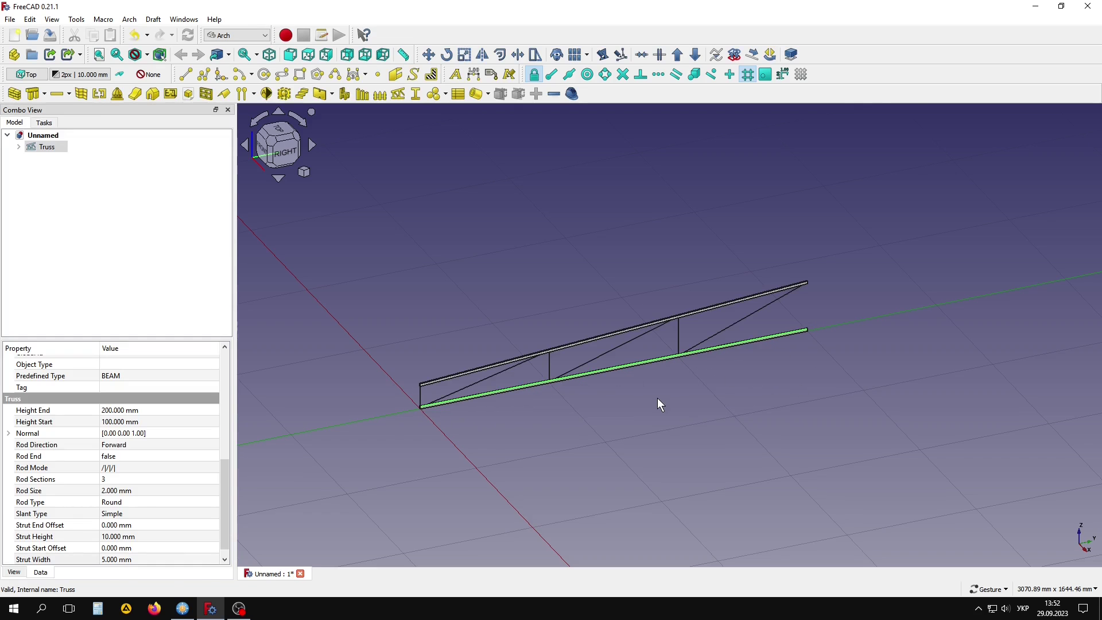
# - Set the truss end height to 500 mm, start height 50 mm, and 4 rod sections
pyautogui.click(50, 149)
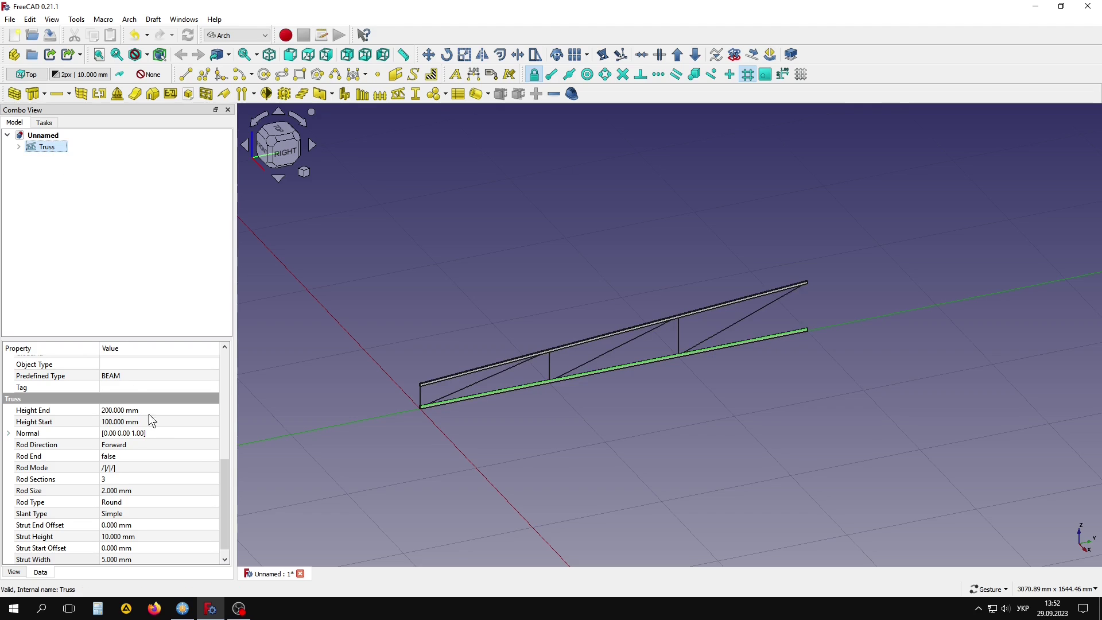
pyautogui.moveTo(224, 486); pyautogui.dragTo(226, 491)
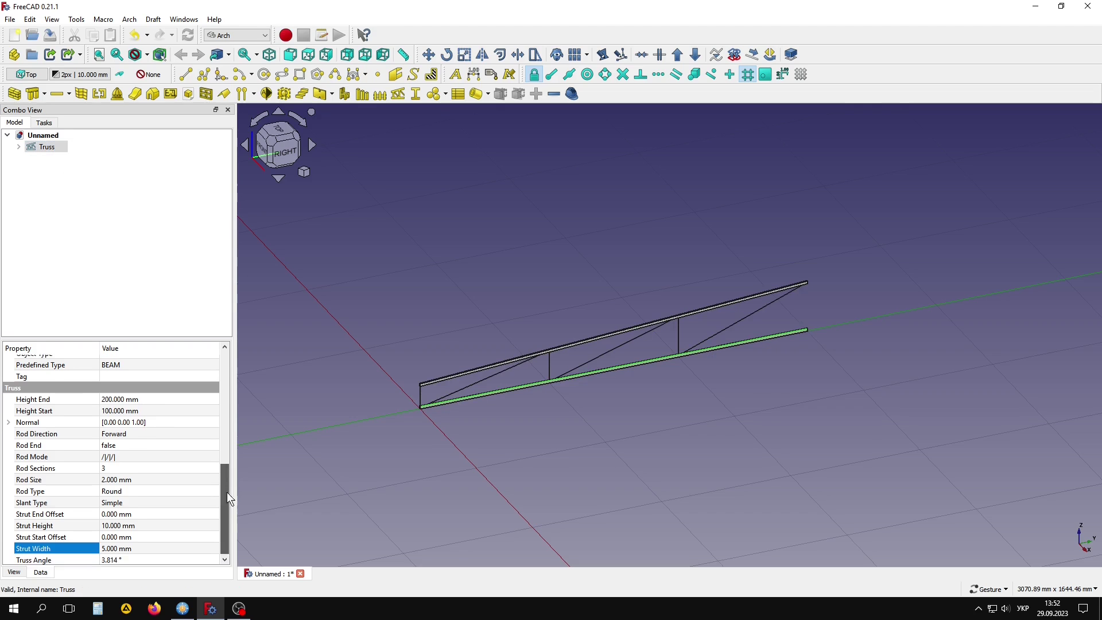
pyautogui.click(111, 397)
pyautogui.moveTo(111, 398); pyautogui.dragTo(95, 405)
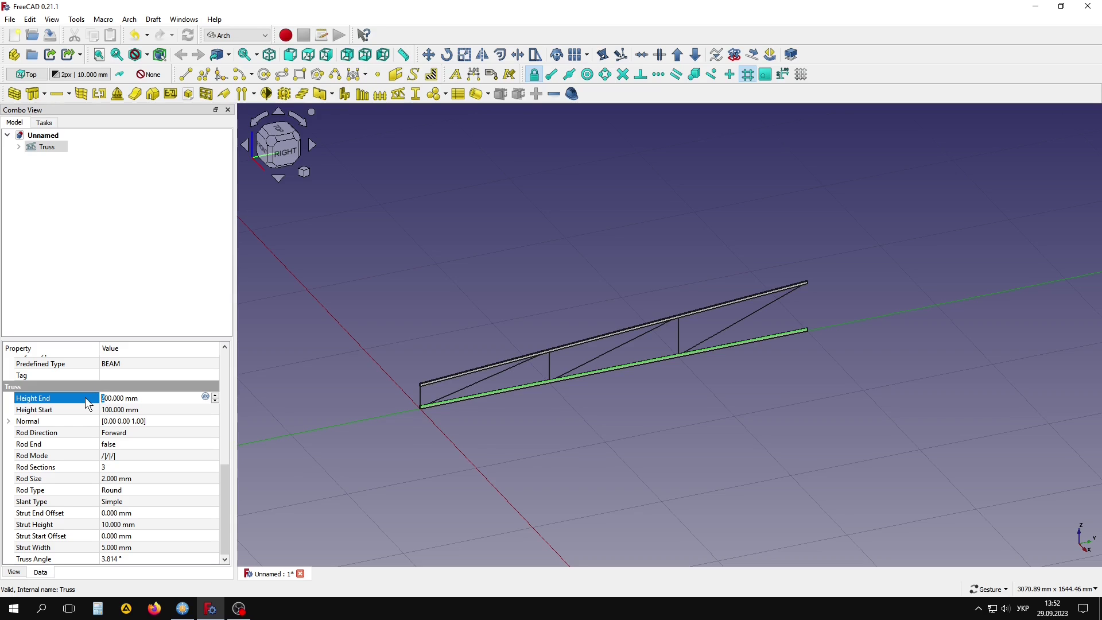
pyautogui.press('Return')
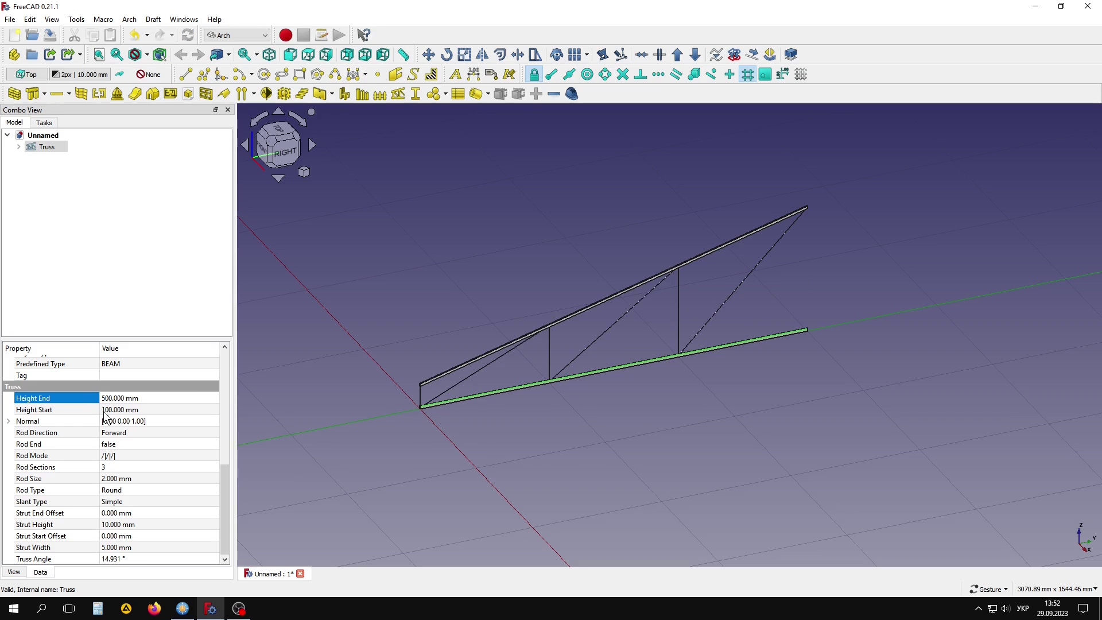
pyautogui.click(104, 411)
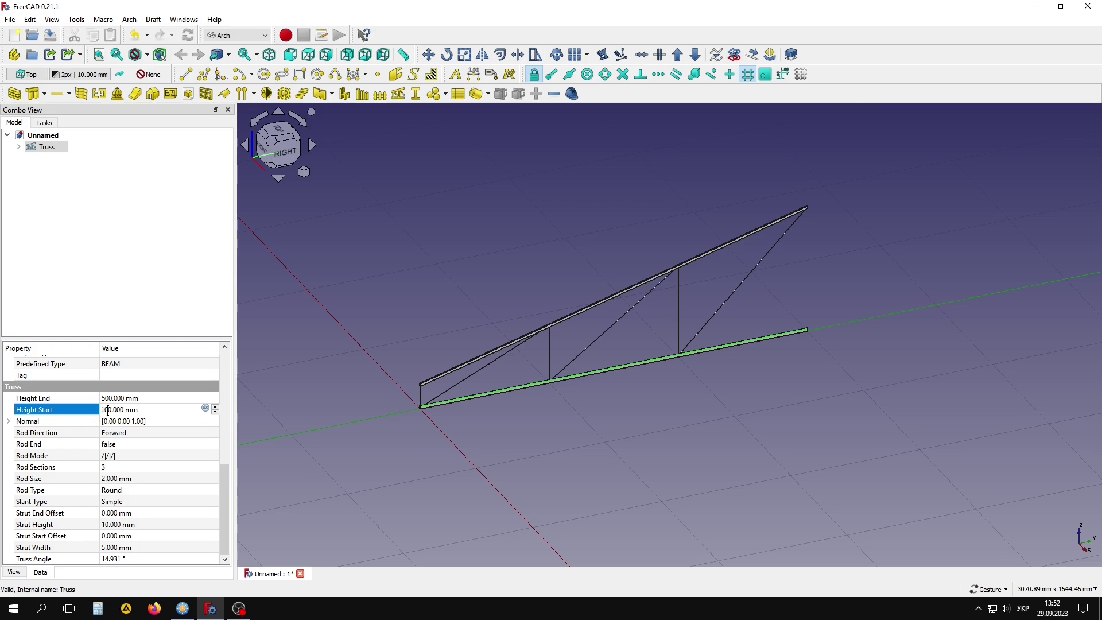
pyautogui.write('5')
pyautogui.press('Return')
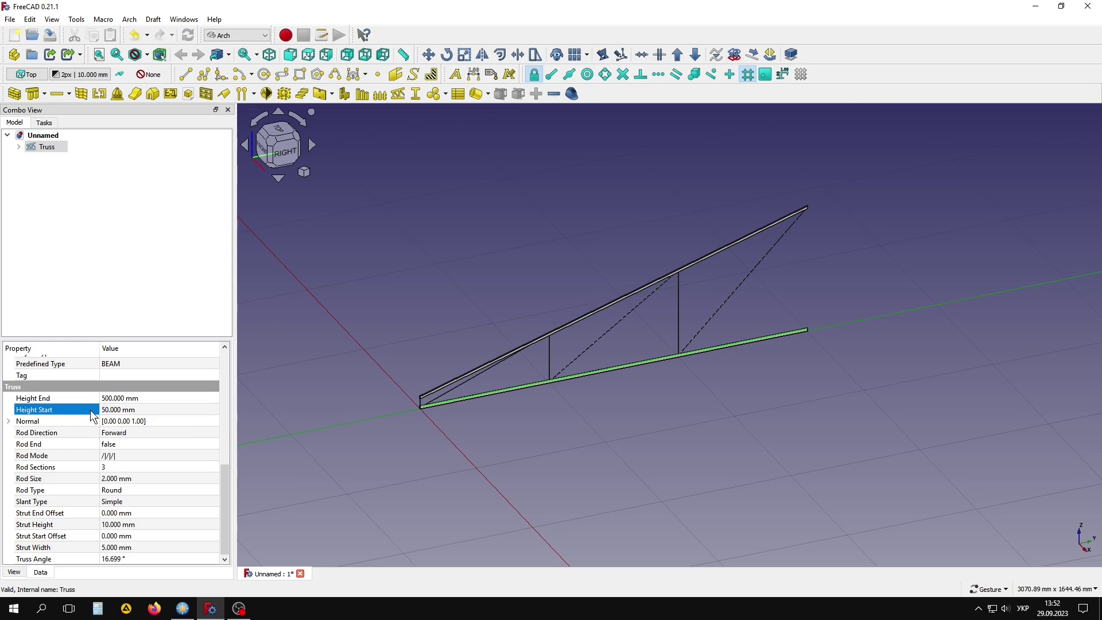
pyautogui.click(124, 468)
pyautogui.write('4')
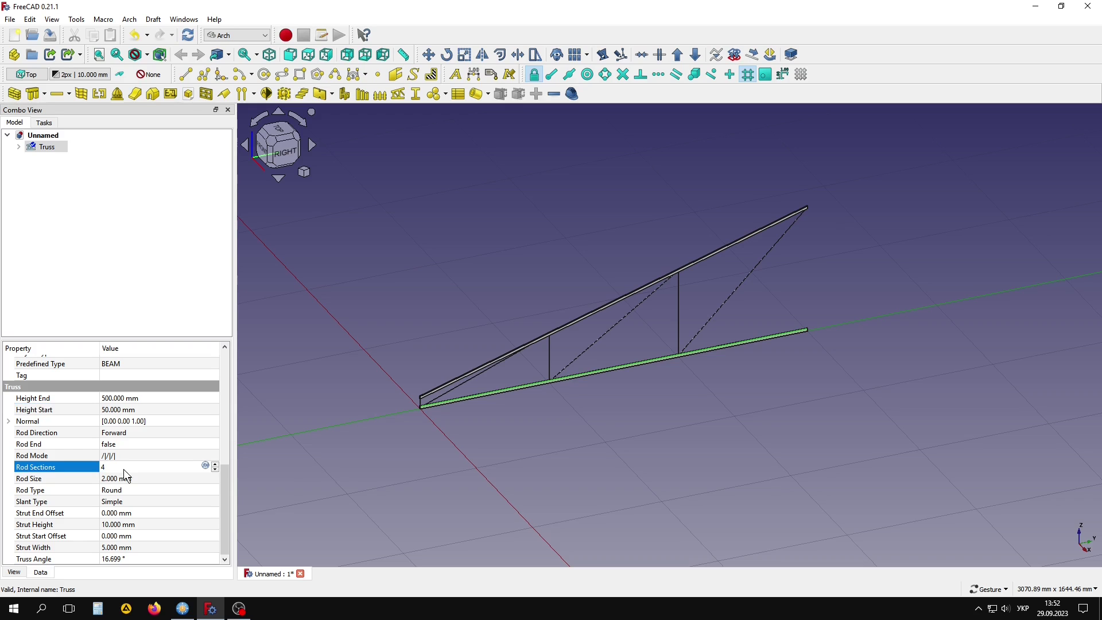
pyautogui.press('Return')
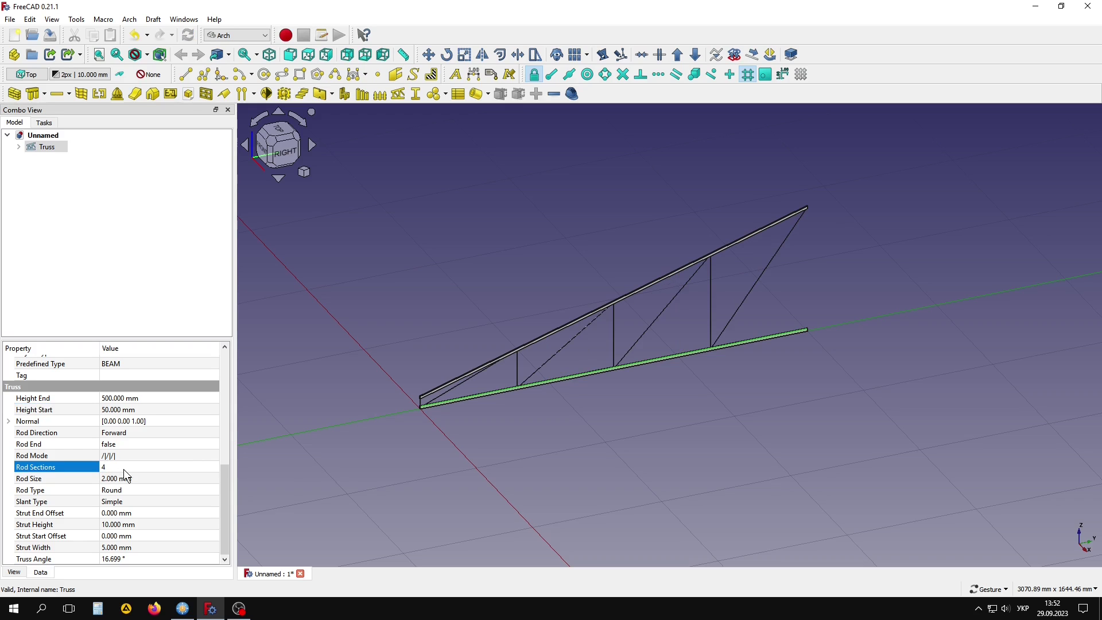
# - Make the truss rods square 35 mm, with 35 mm strut height and width
pyautogui.click(137, 478)
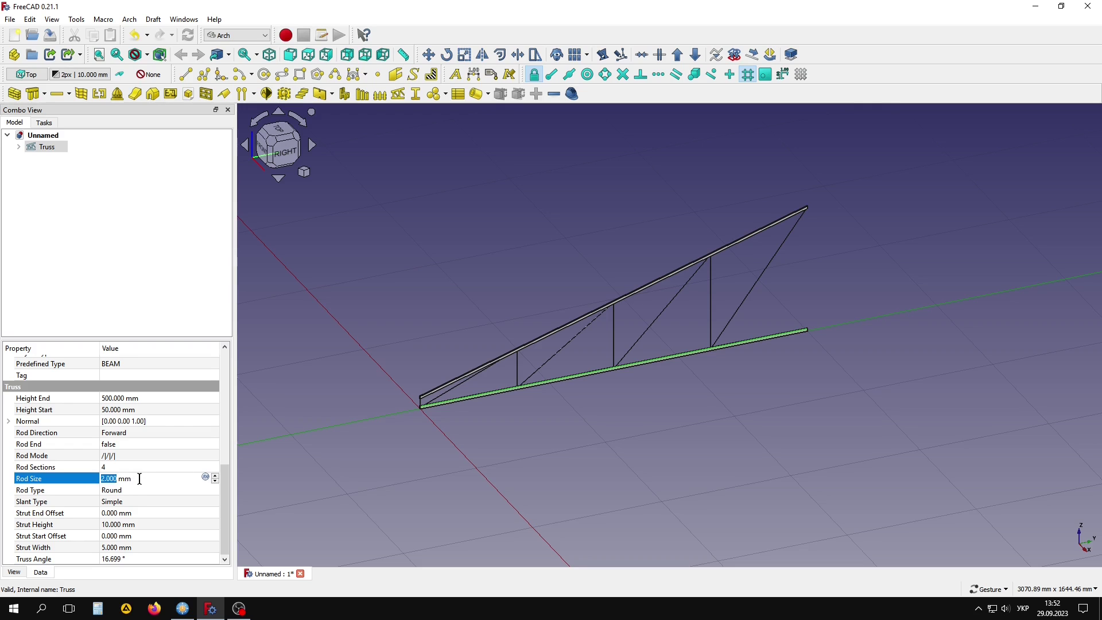
pyautogui.write('35')
pyautogui.press('Return')
pyautogui.click(136, 488)
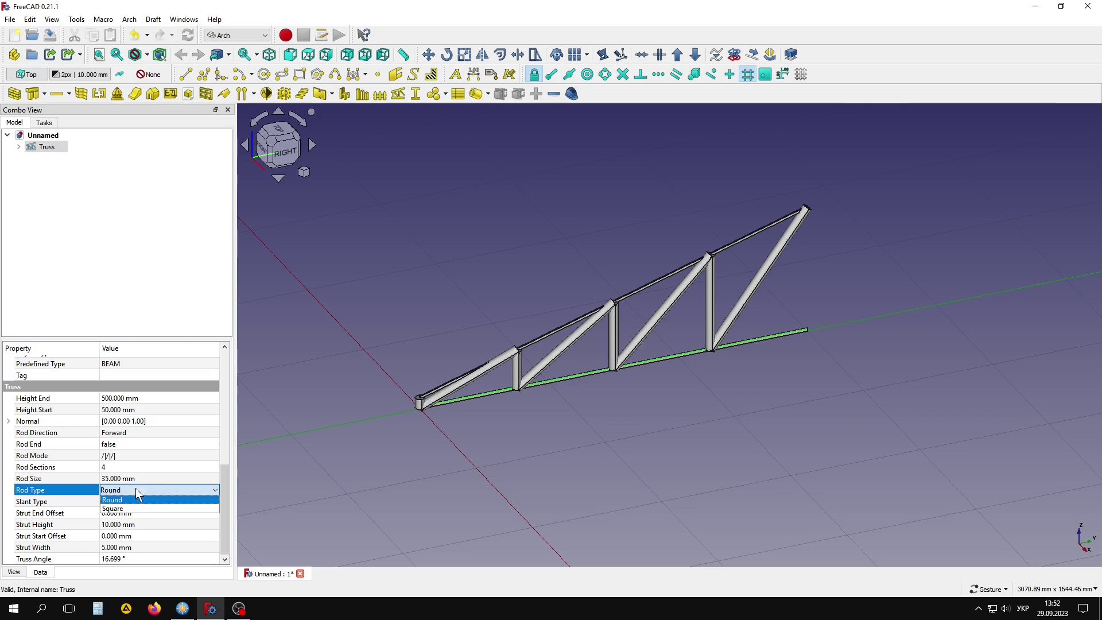
pyautogui.click(129, 505)
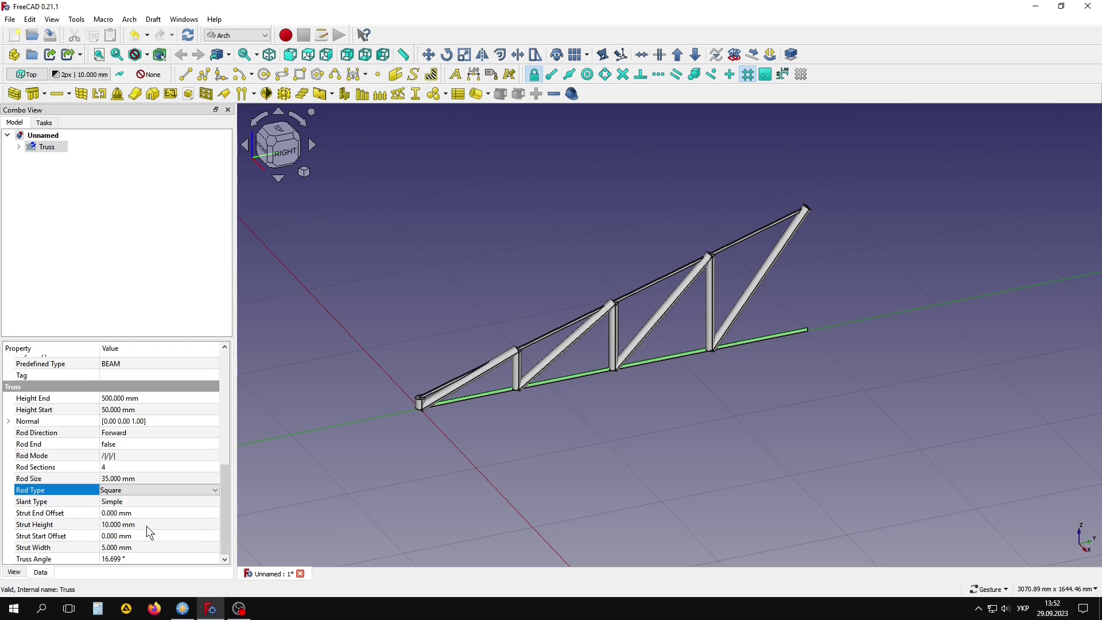
pyautogui.click(146, 526)
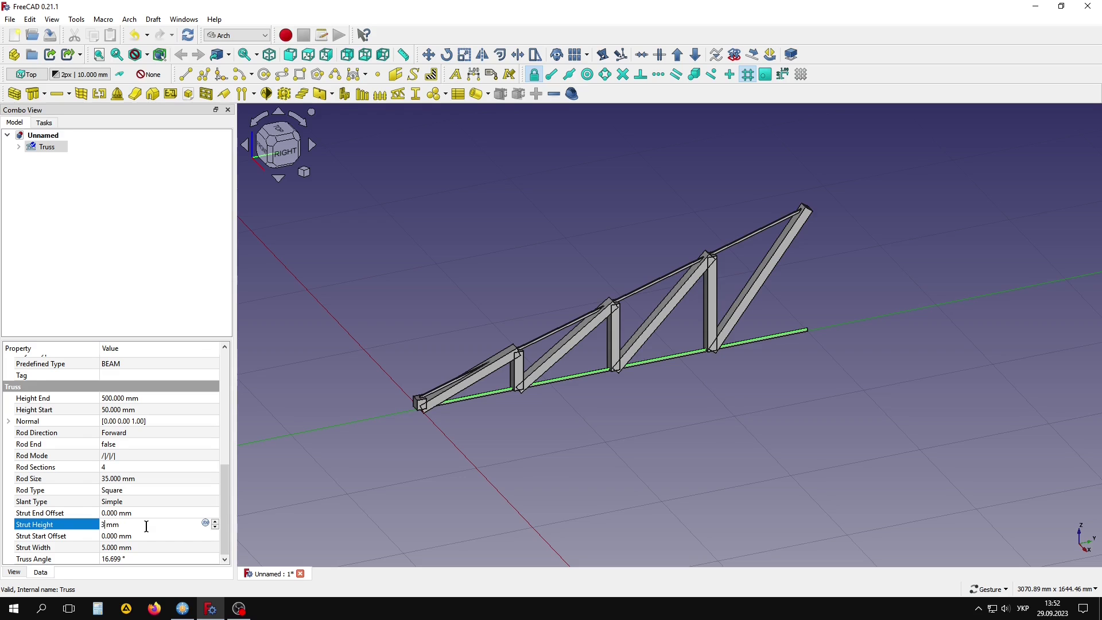
pyautogui.click(142, 547)
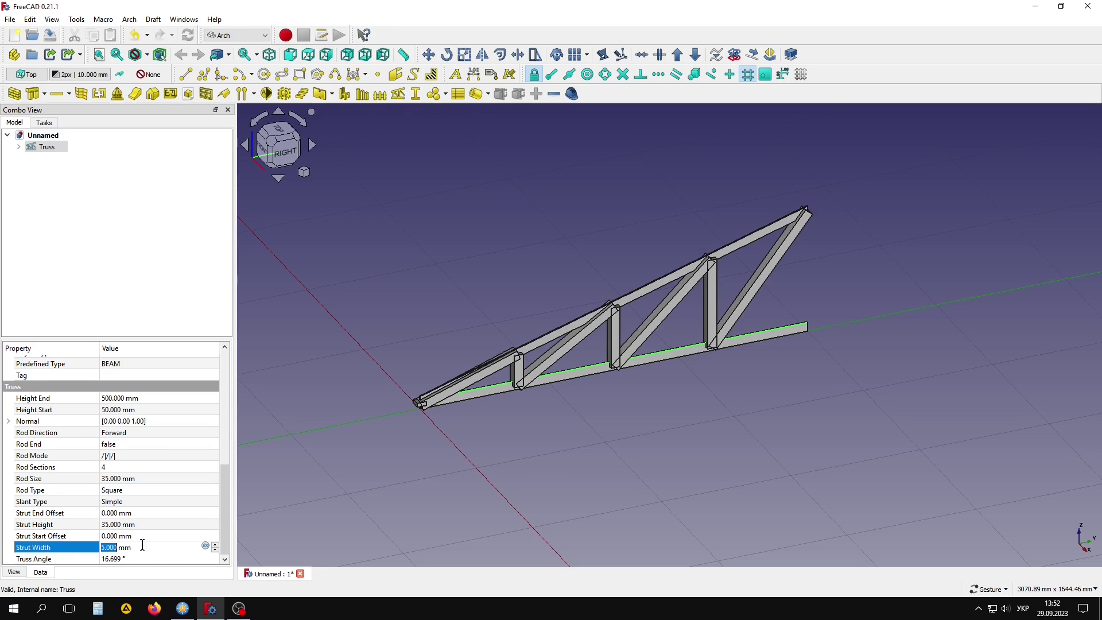
pyautogui.write('35')
pyautogui.press('Return')
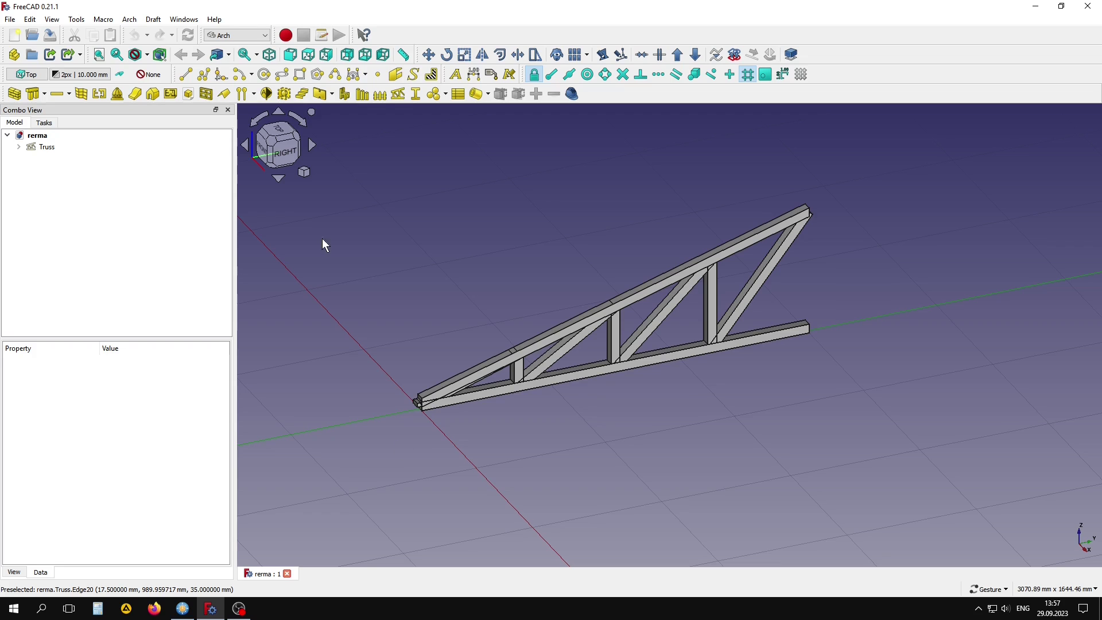
# - In the Part workbench, make a simple non-parametric copy of the Truss
pyautogui.click(239, 38)
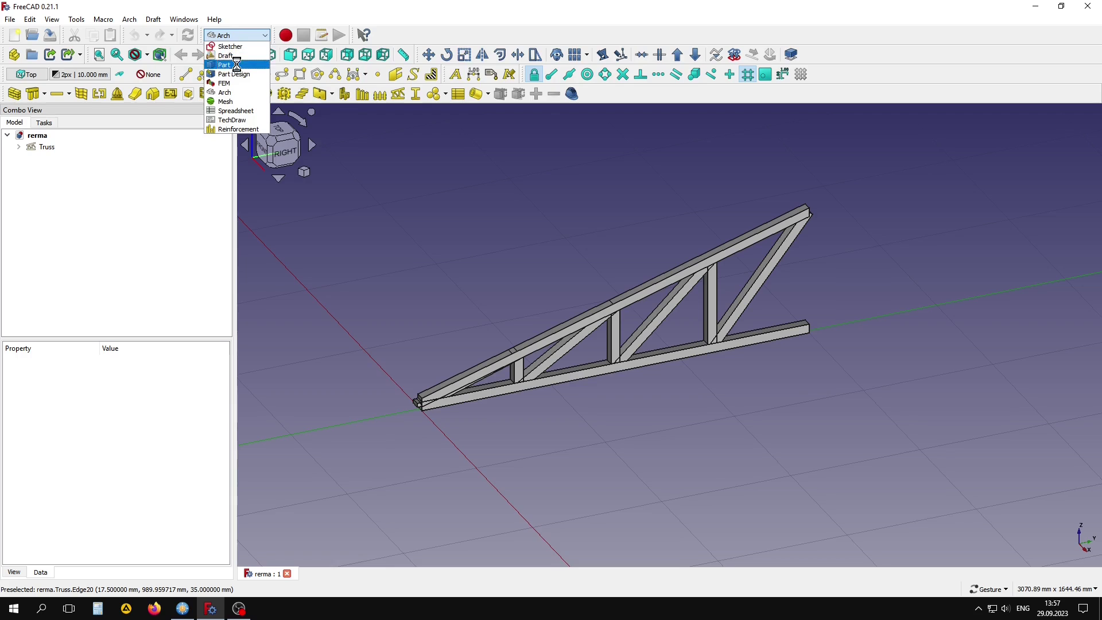
pyautogui.click(237, 64)
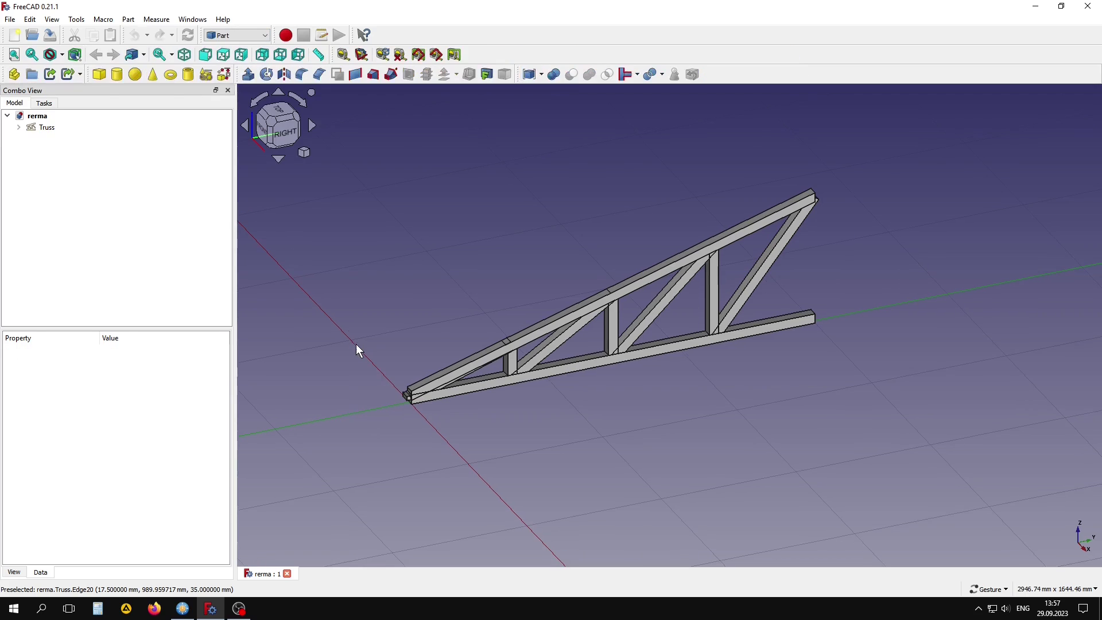
pyautogui.click(46, 127)
pyautogui.click(128, 20)
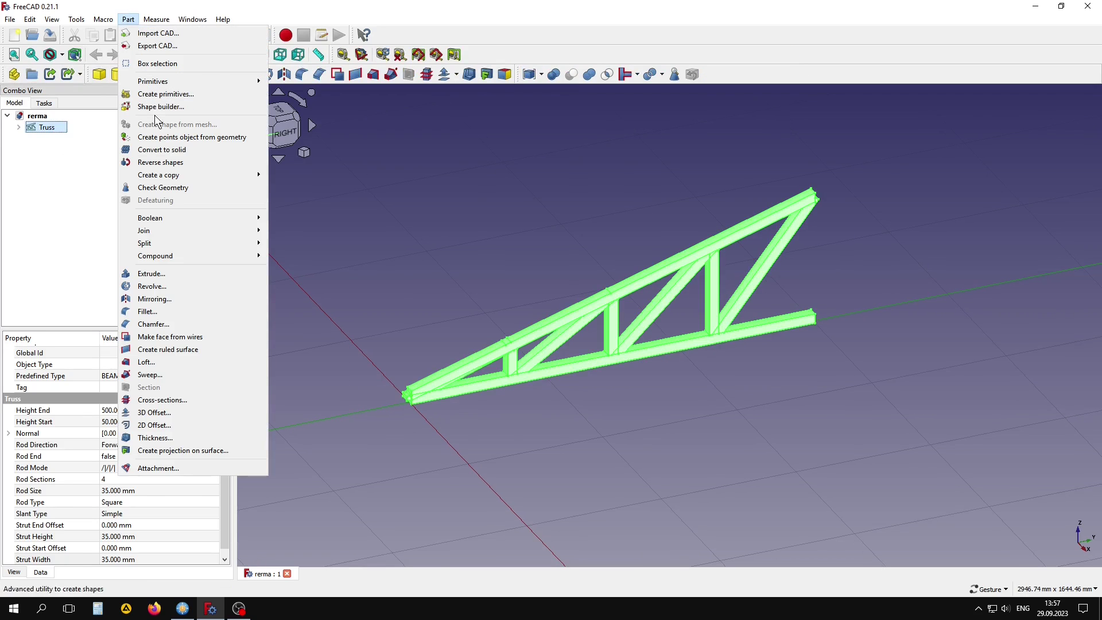
pyautogui.moveTo(159, 175)
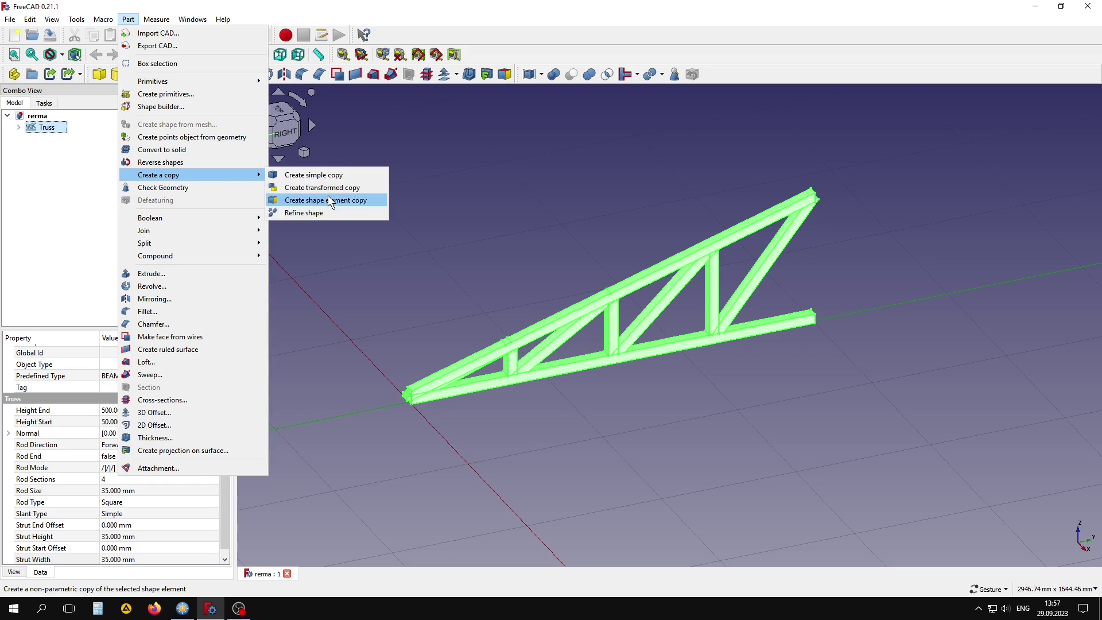
pyautogui.click(328, 175)
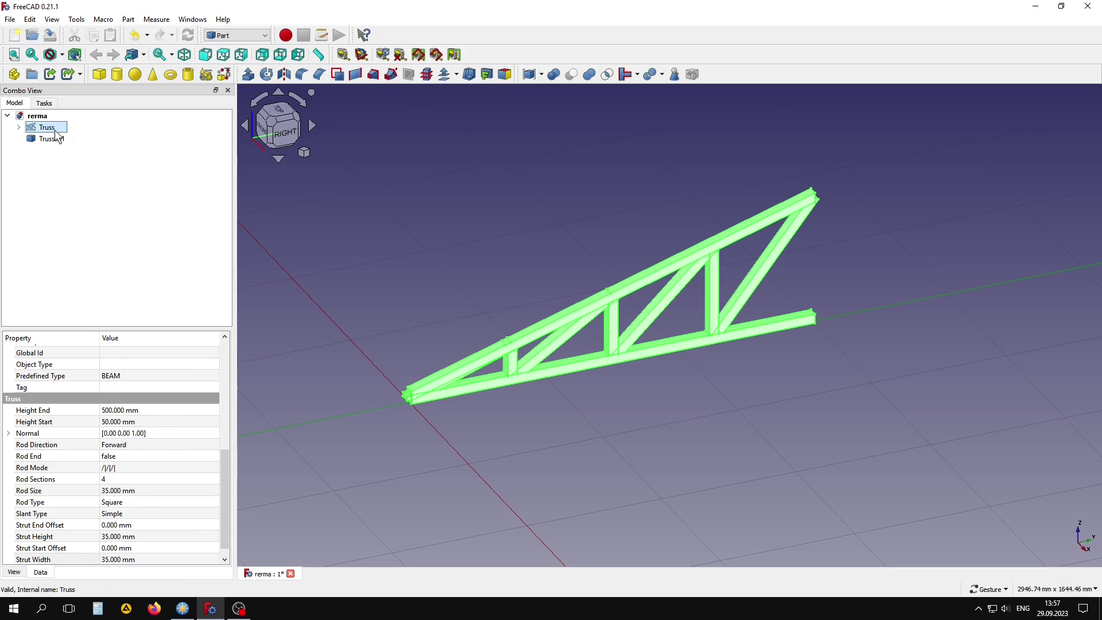
# - Clear the selection and switch to the Draft workbench
pyautogui.click(170, 281)
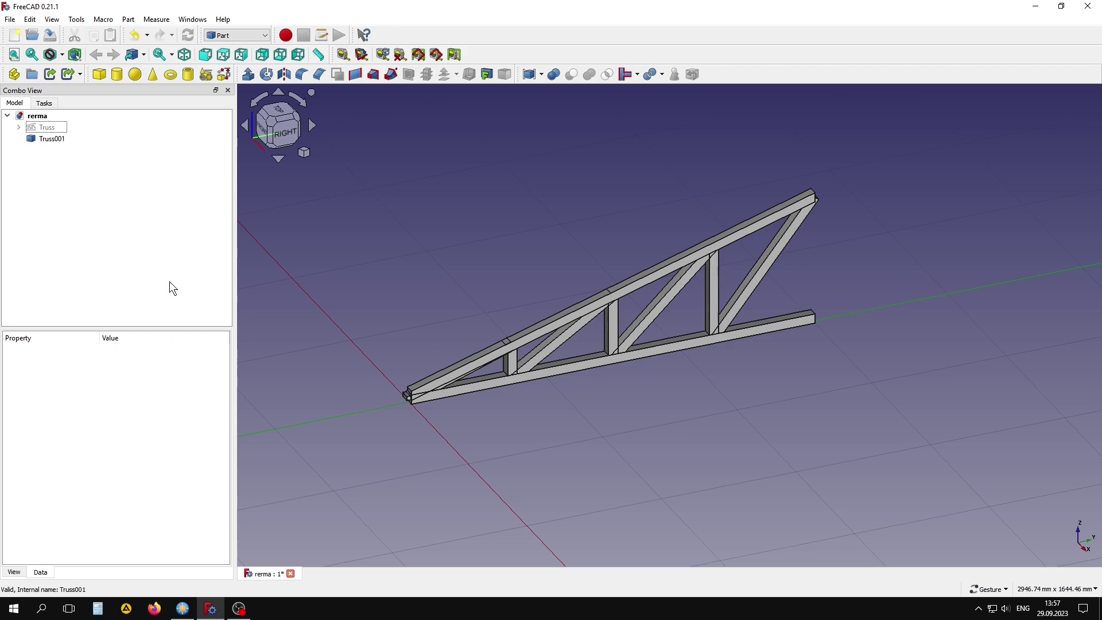
pyautogui.click(234, 37)
pyautogui.click(232, 57)
# - Downgrade Truss001 into separate solids and delete the two main diagonal members
pyautogui.click(51, 139)
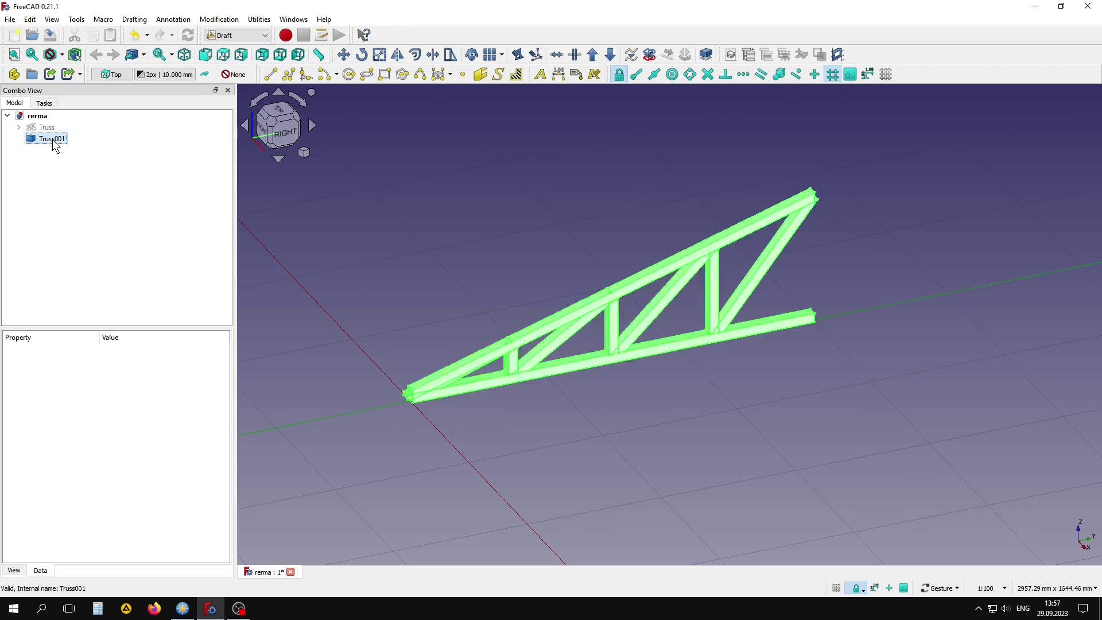
pyautogui.click(611, 55)
pyautogui.click(520, 206)
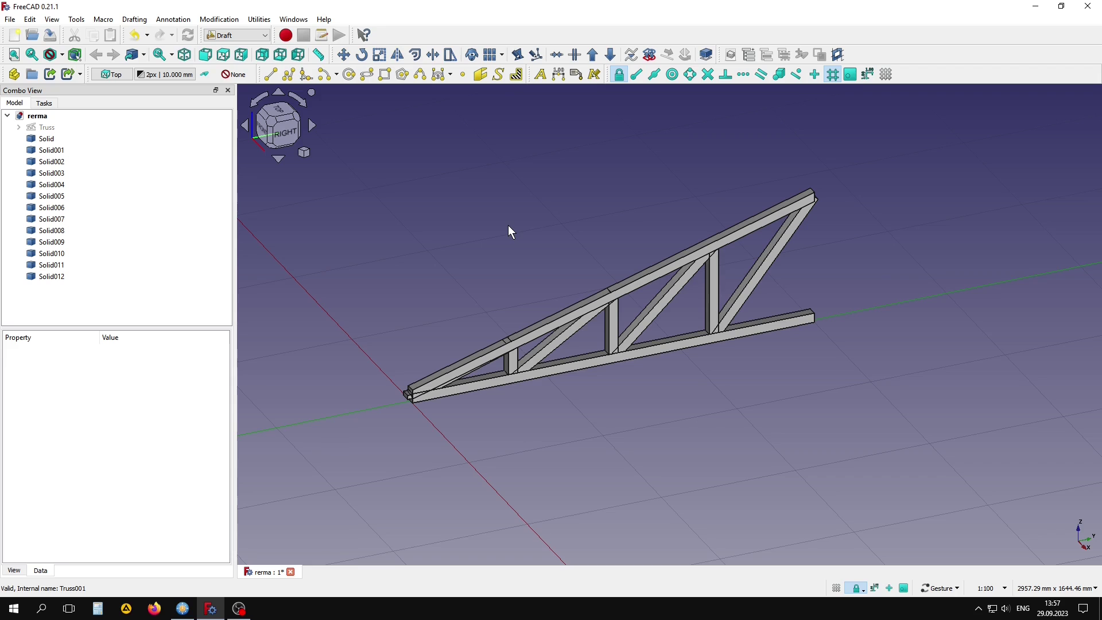
pyautogui.click(754, 289)
pyautogui.press('Delete')
pyautogui.click(652, 312)
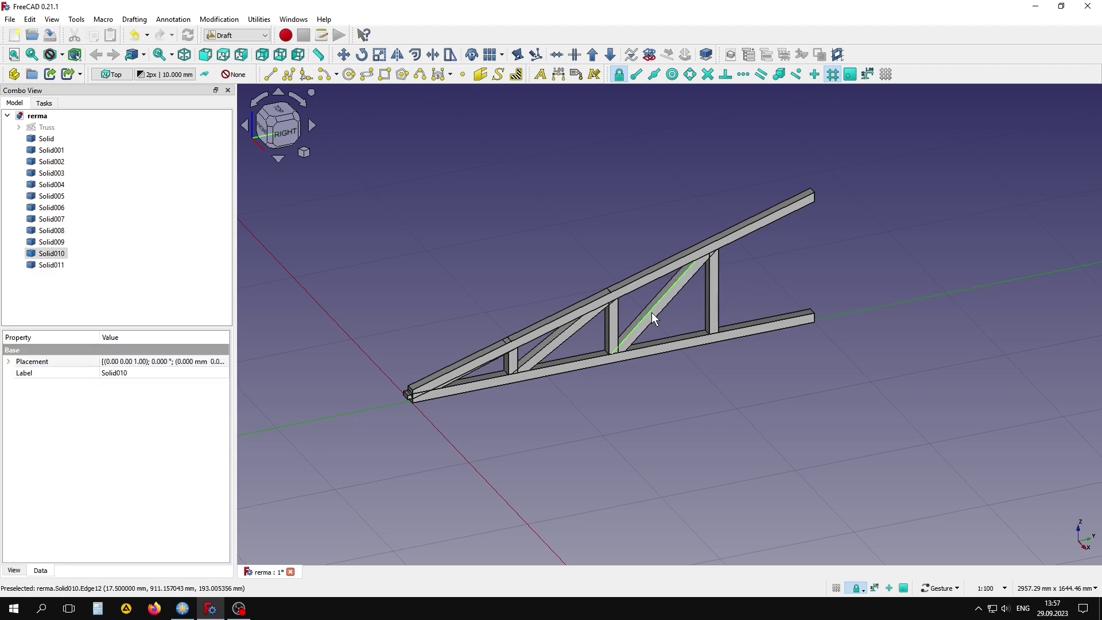
pyautogui.press('Delete')
pyautogui.scroll(3, 421, 400)
pyautogui.scroll(5, 421, 400)
pyautogui.scroll(2, 421, 400)
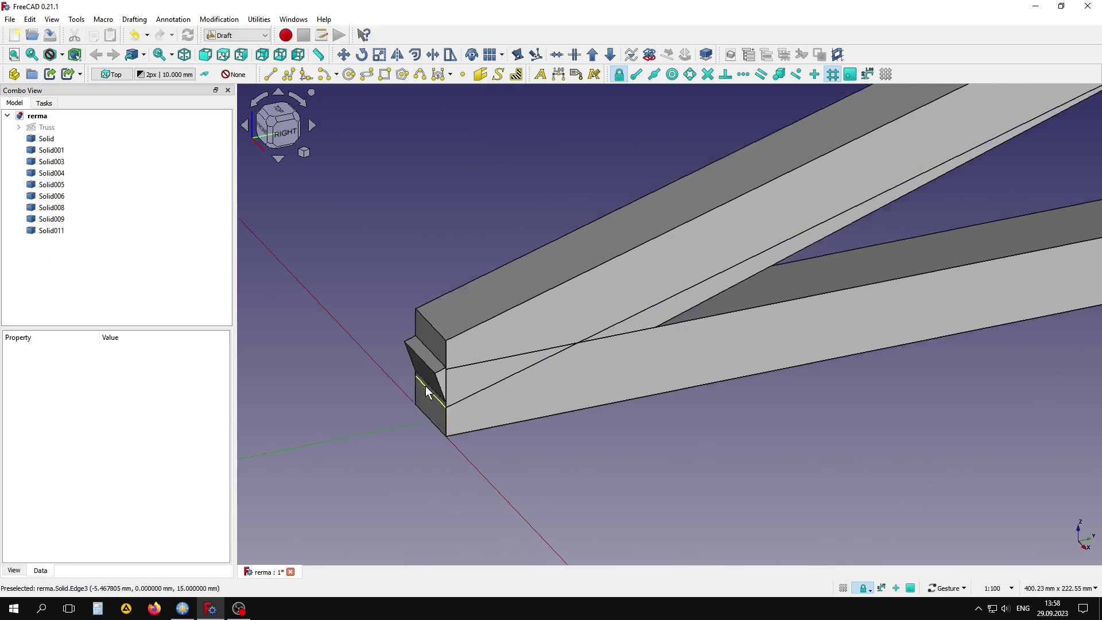
# - Delete the lower-left end pieces, the short Solid005 and the thin lower-left diagonal
pyautogui.click(420, 402)
pyautogui.press('Delete')
pyautogui.scroll(-3, 522, 459)
pyautogui.scroll(-3, 523, 459)
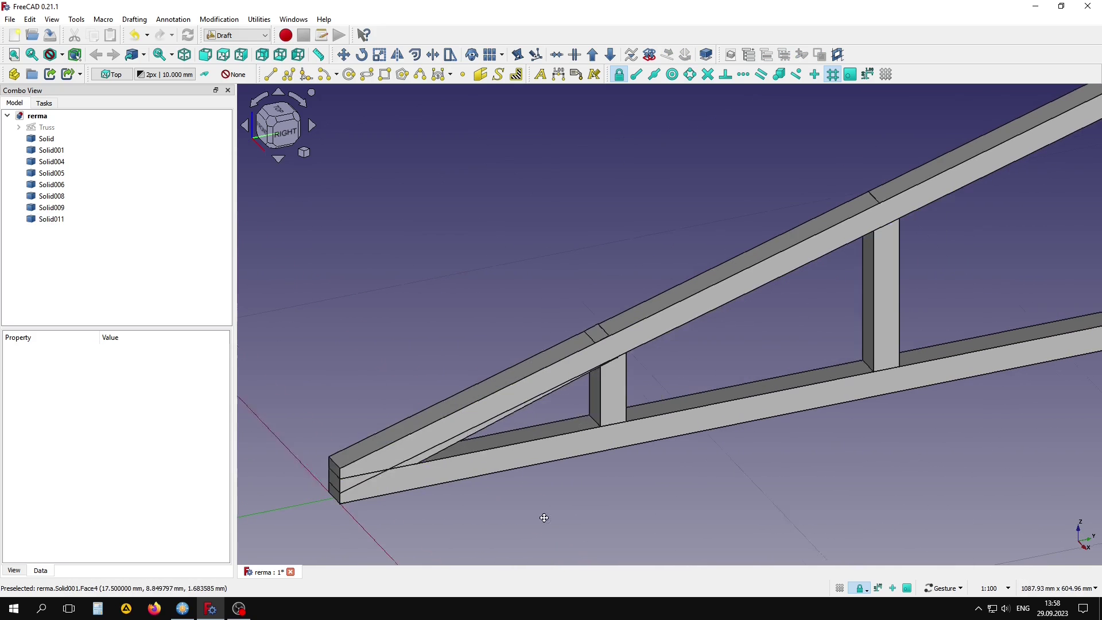
pyautogui.click(577, 335)
pyautogui.press('Delete')
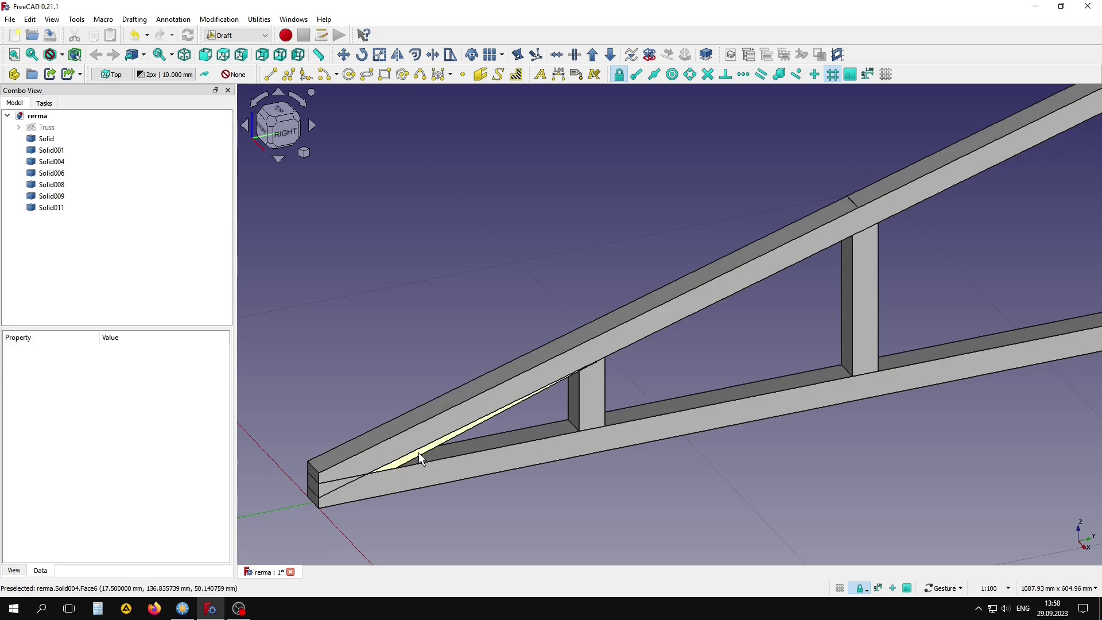
pyautogui.click(418, 452)
pyautogui.press('Delete')
# - Check the remaining two chords and three posts, then save the document
pyautogui.scroll(3, 853, 202)
pyautogui.scroll(3, 906, 286)
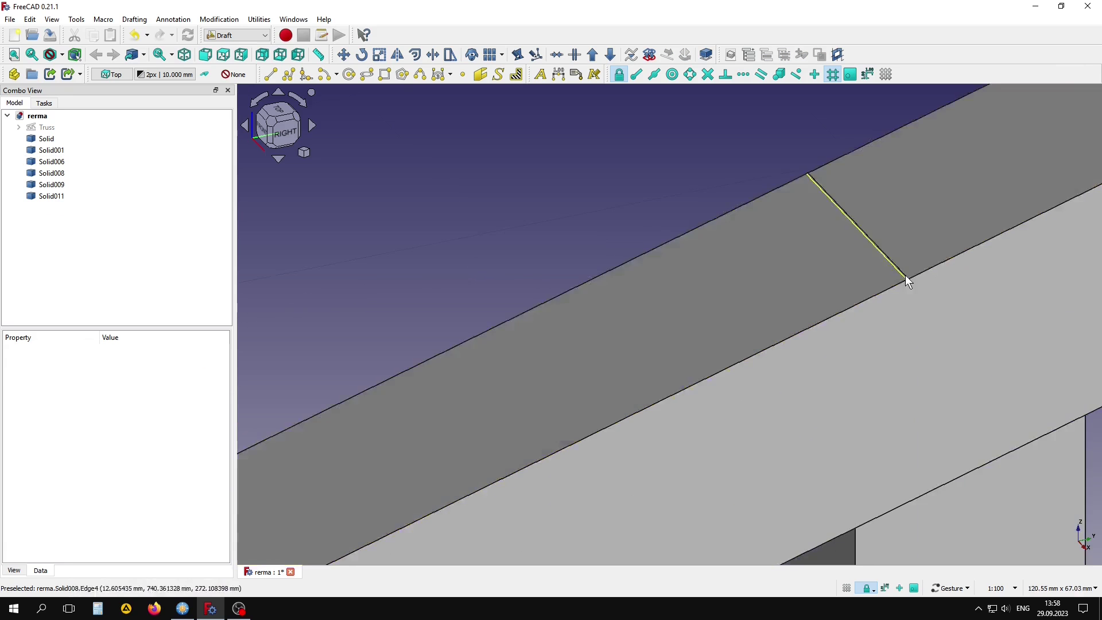
pyautogui.scroll(3, 906, 286)
pyautogui.scroll(3, 905, 287)
pyautogui.scroll(2, 950, 324)
pyautogui.scroll(-5, 610, 319)
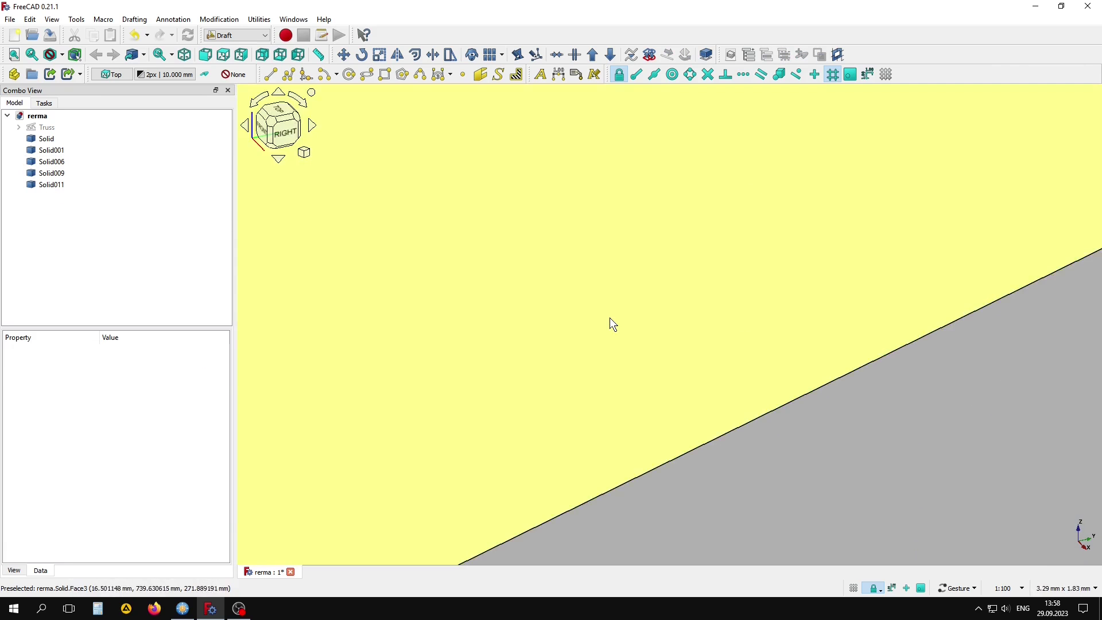
pyautogui.scroll(-5, 609, 318)
pyautogui.scroll(-5, 610, 318)
pyautogui.moveTo(916, 305); pyautogui.dragTo(885, 218, button='right')
pyautogui.scroll(-1, 792, 369)
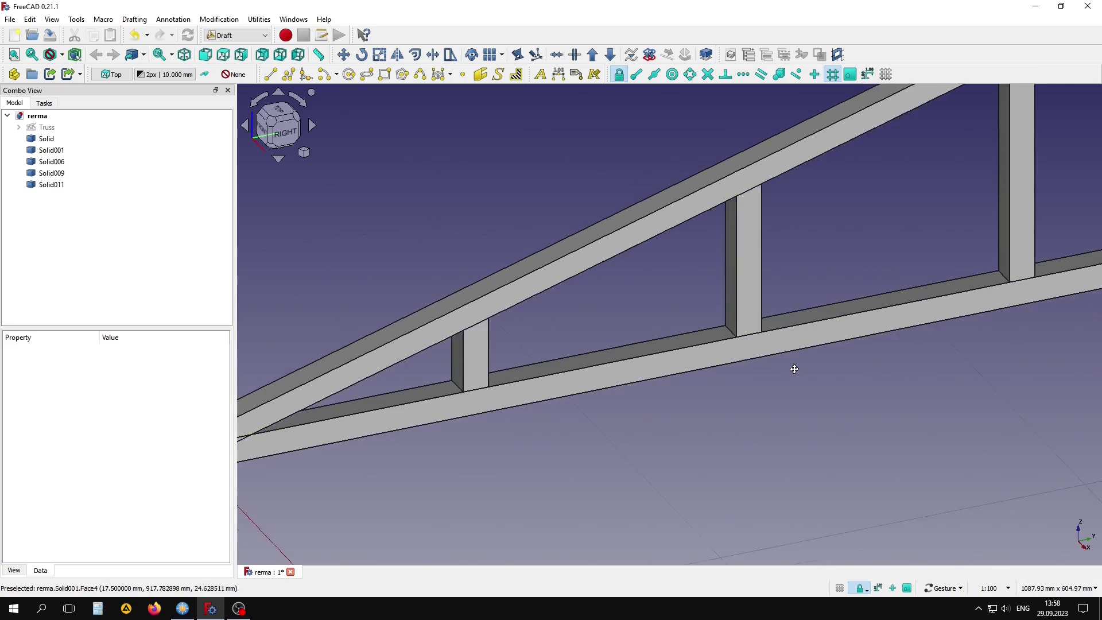
pyautogui.scroll(-1, 743, 401)
pyautogui.scroll(-1, 628, 445)
pyautogui.hotkey('ctrl', 's')
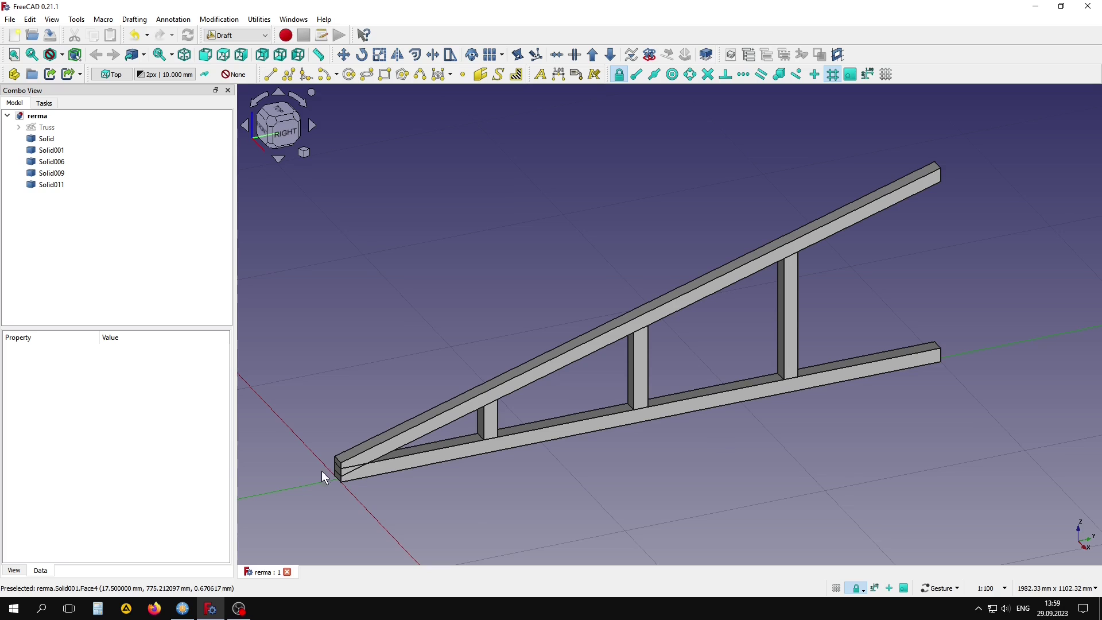
pyautogui.click(47, 138)
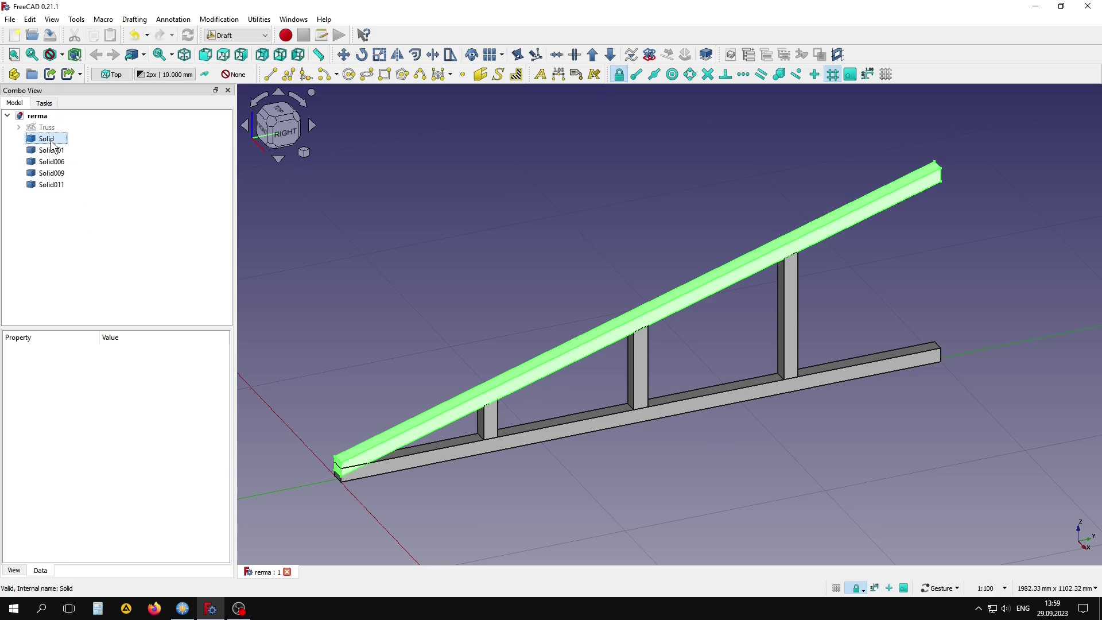
# - Downgrade the top chord, Solid001, Solid006, Solid009 and Solid011 into faces
pyautogui.click(611, 56)
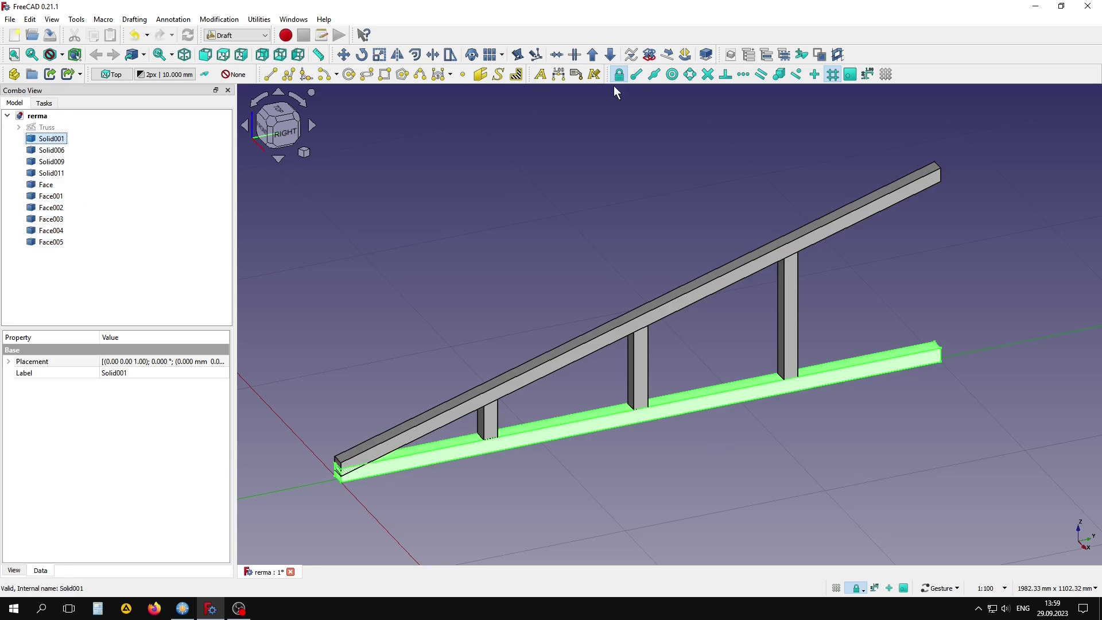
pyautogui.click(611, 55)
pyautogui.click(73, 141)
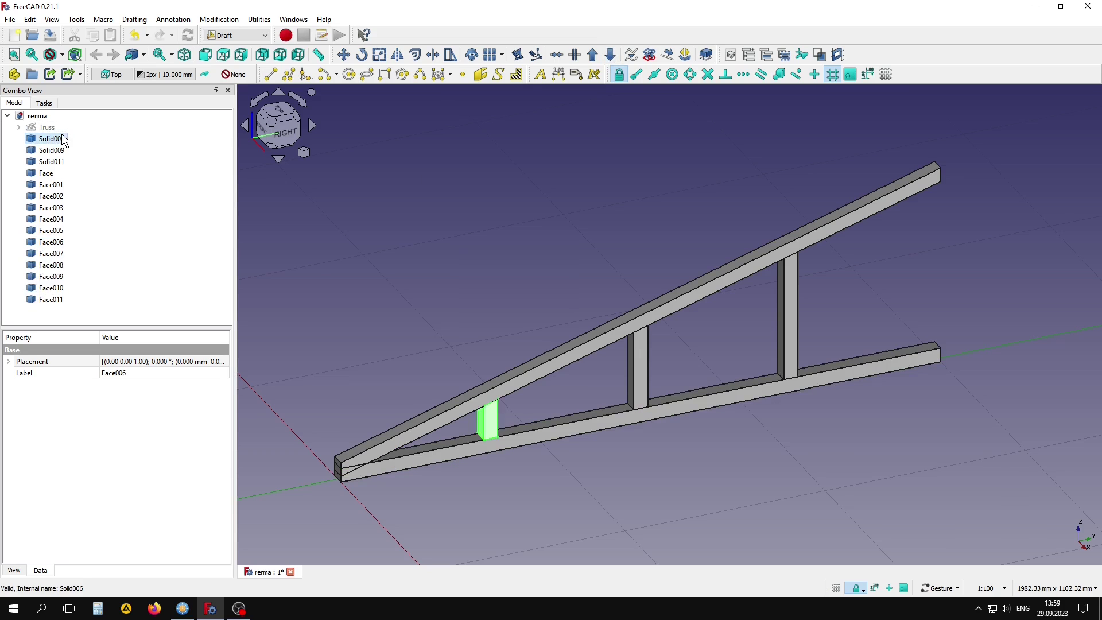
pyautogui.click(611, 54)
pyautogui.scroll(1, 64, 160)
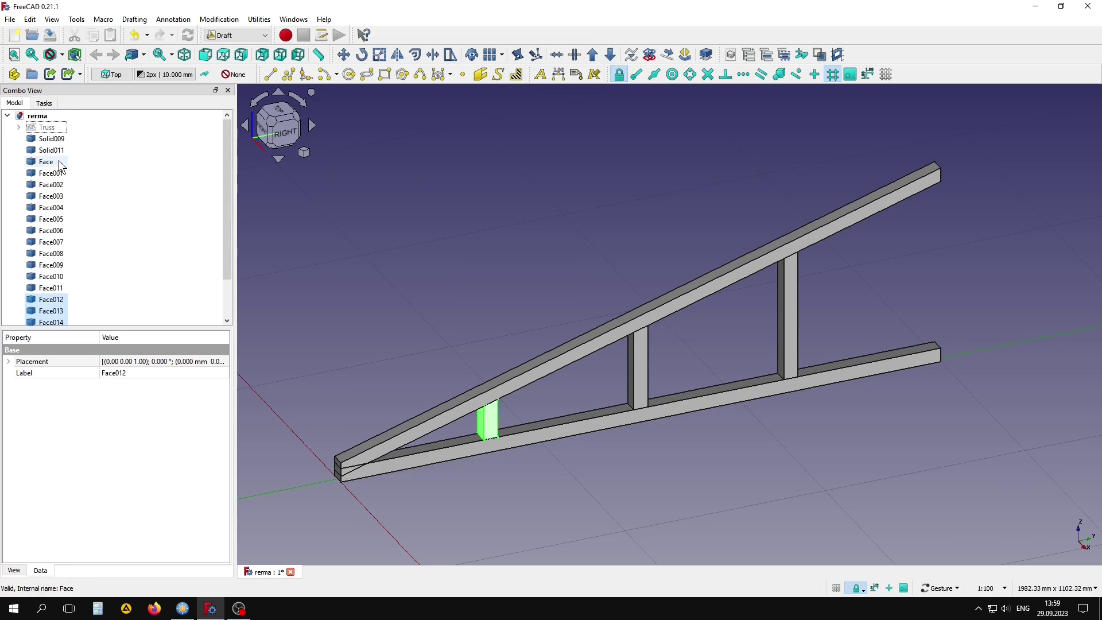
pyautogui.click(51, 139)
pyautogui.click(611, 54)
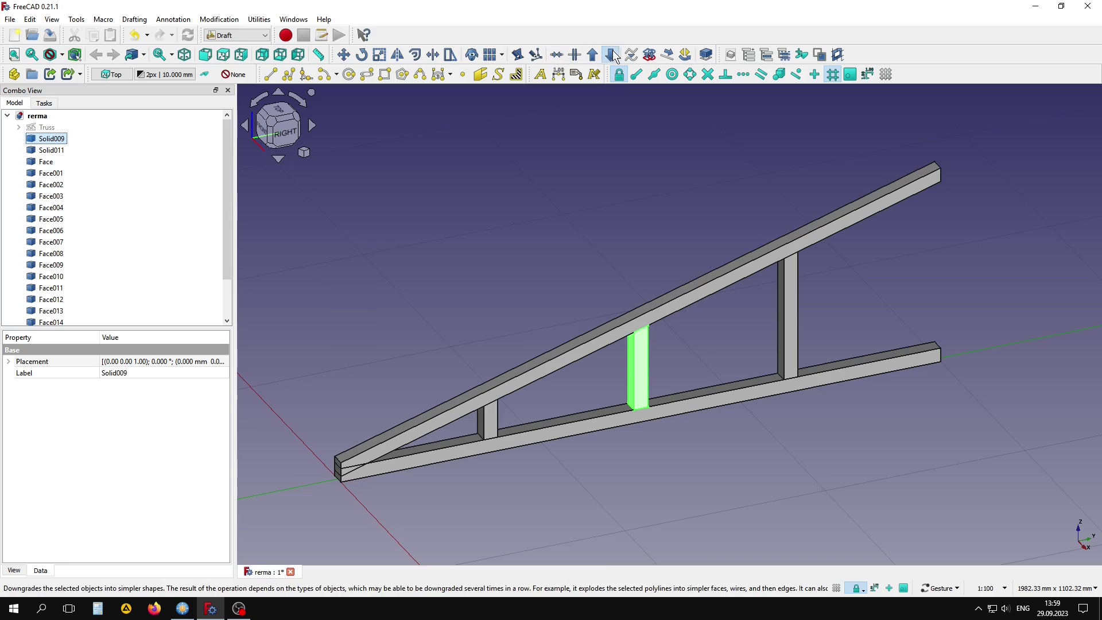
pyautogui.scroll(3, 154, 156)
pyautogui.click(63, 140)
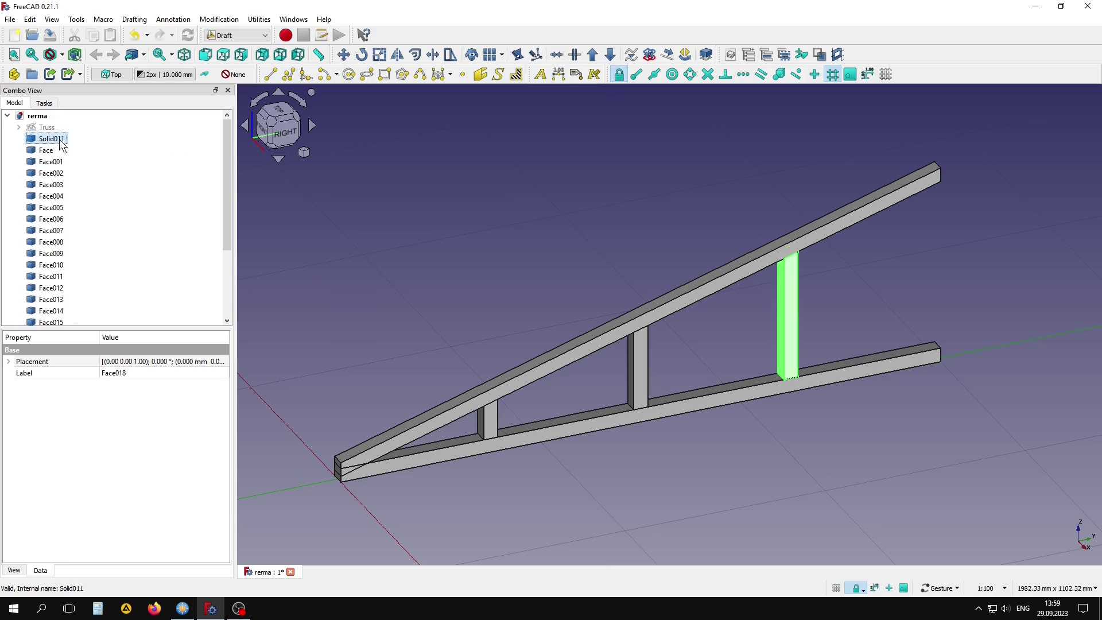
pyautogui.click(610, 55)
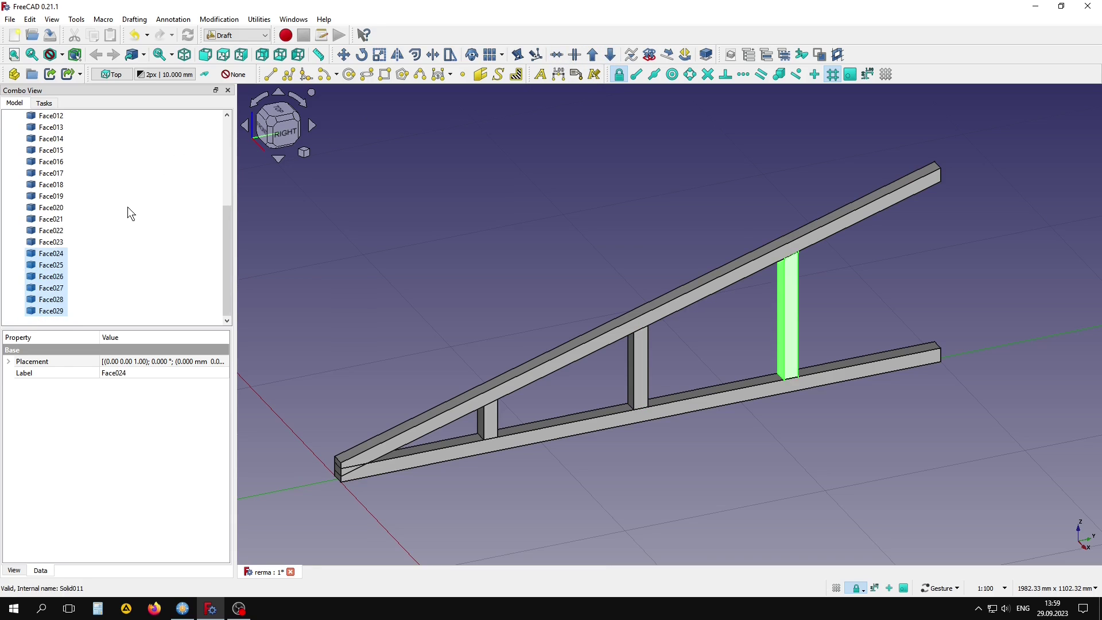
pyautogui.scroll(4, 127, 207)
pyautogui.click(433, 256)
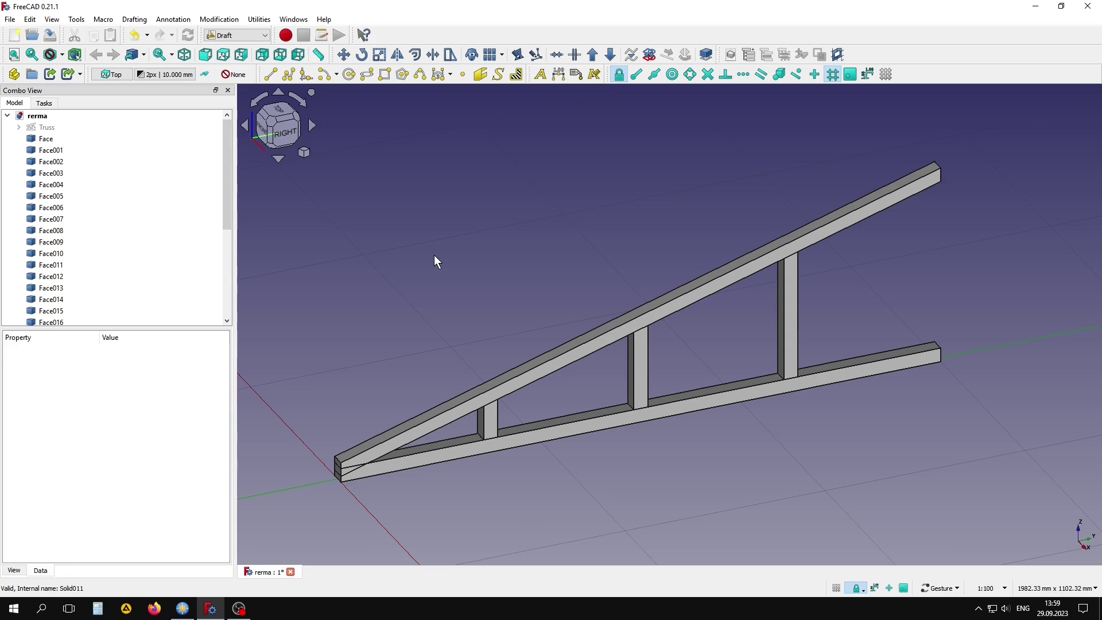
# - Delete rafter face Face003, left post top Face015 and the middle post's top cap
pyautogui.click(523, 385)
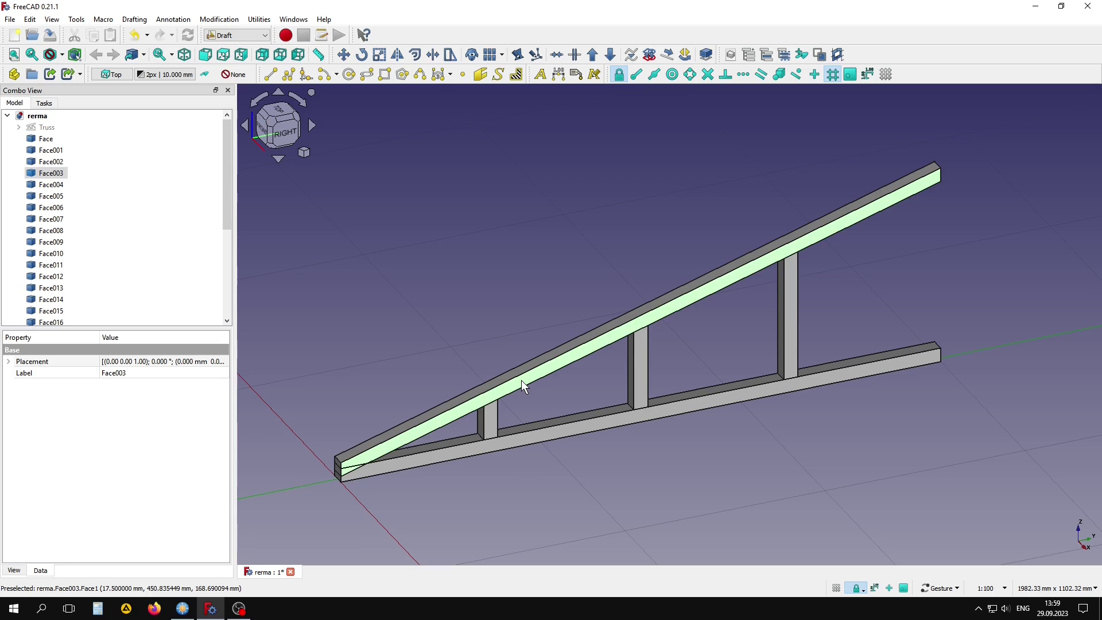
pyautogui.press('Delete')
pyautogui.scroll(4, 601, 341)
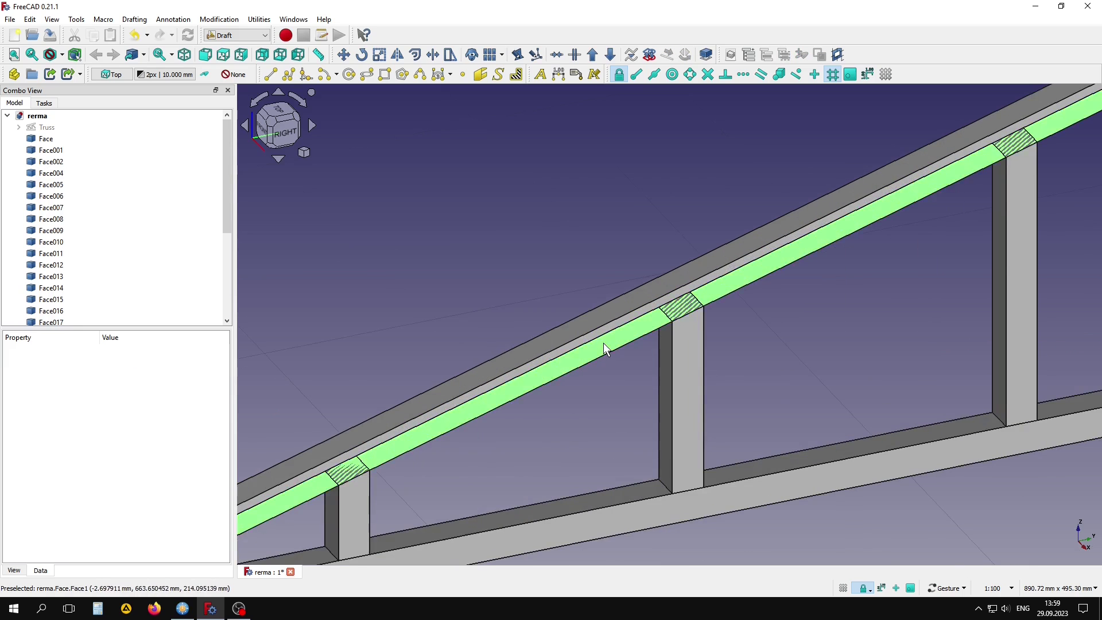
pyautogui.press('Delete')
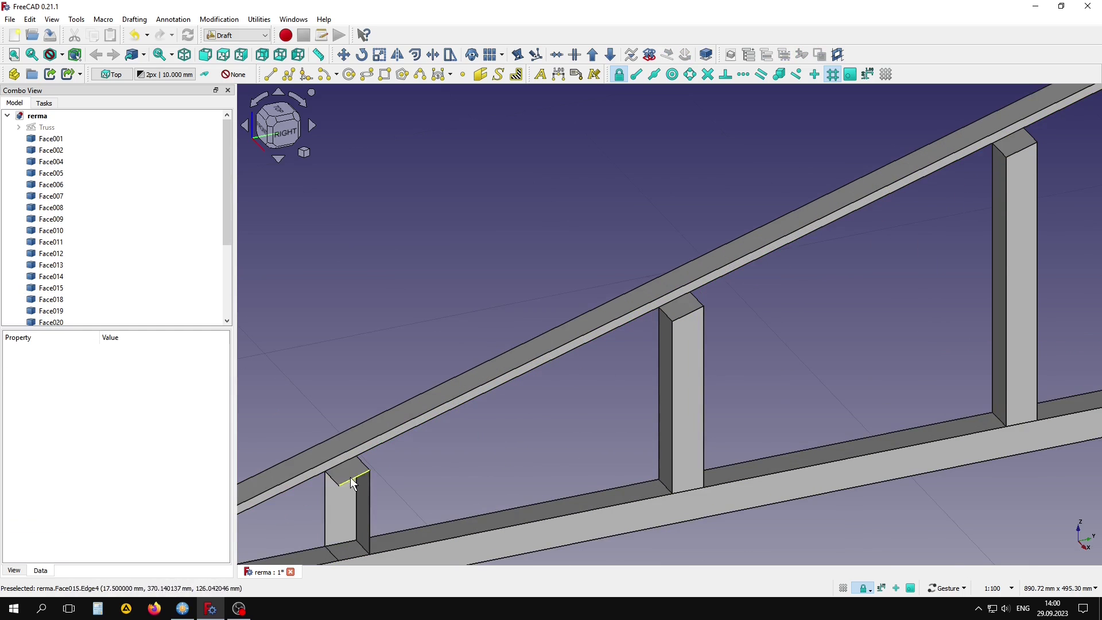
pyautogui.click(352, 480)
pyautogui.press('Delete')
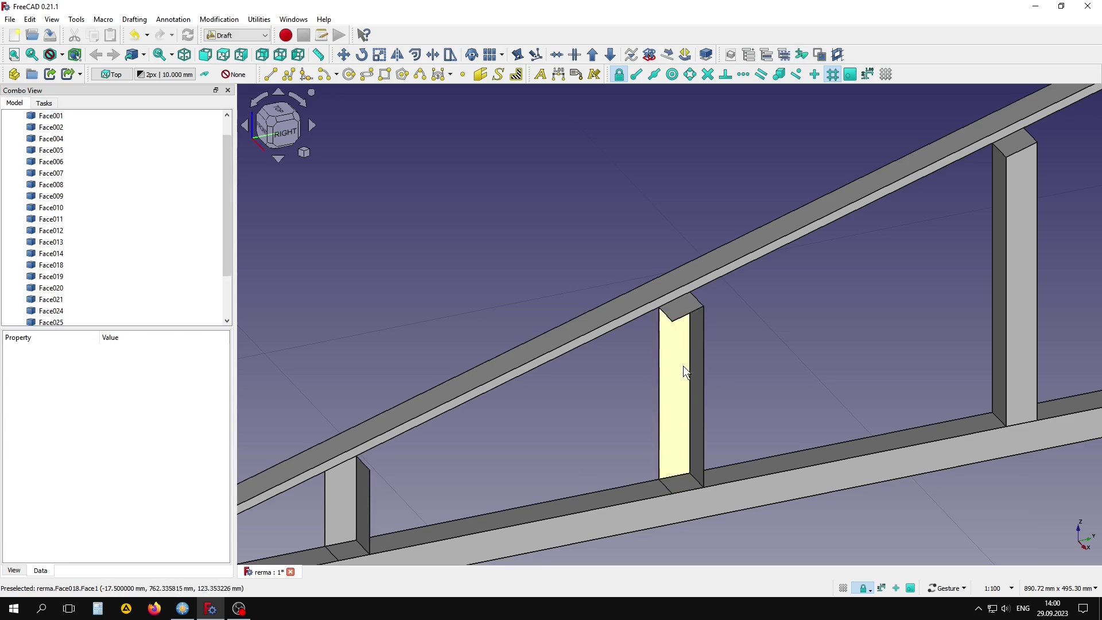
pyautogui.click(680, 310)
pyautogui.press('Delete')
# - Delete the extra middle post faces and two bottom chord faces
pyautogui.click(626, 495)
pyautogui.press('Delete')
pyautogui.click(673, 487)
pyautogui.press('Delete')
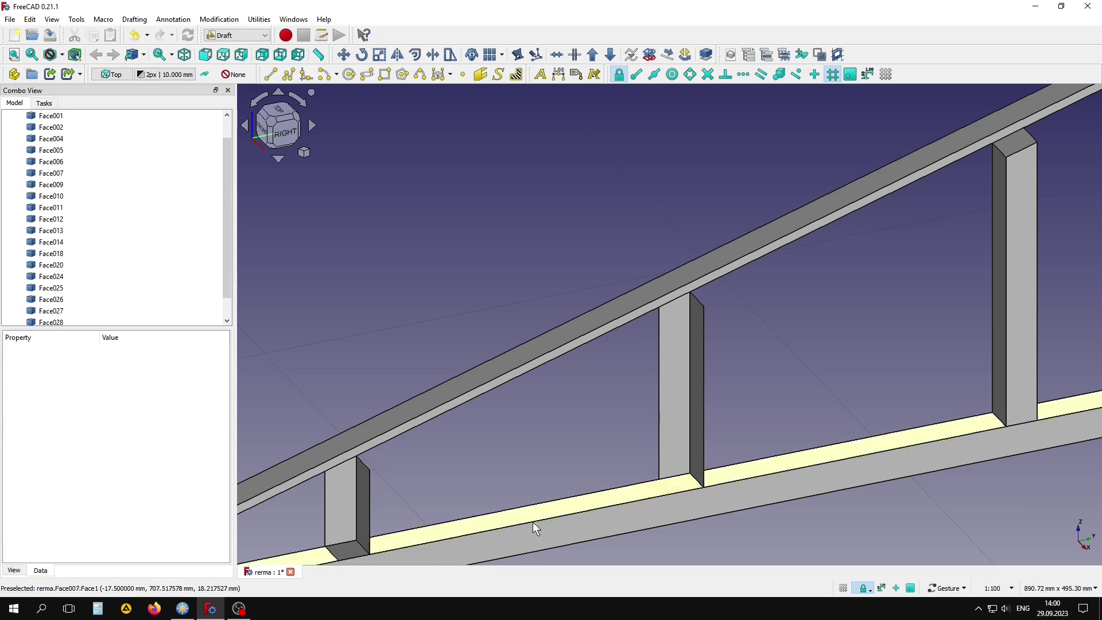
pyautogui.click(345, 545)
pyautogui.press('Delete')
pyautogui.click(669, 552)
pyautogui.press('Delete')
pyautogui.scroll(-1, 711, 535)
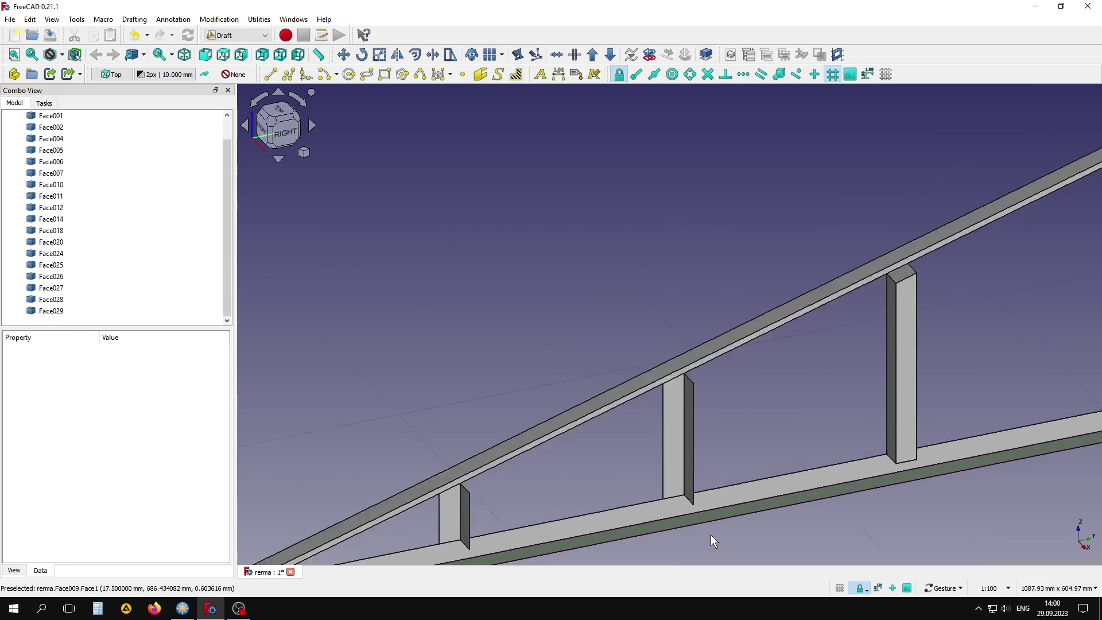
pyautogui.scroll(-3, 711, 535)
# - Delete the right post's Face029, front face, top cap and Face025
pyautogui.click(717, 347)
pyautogui.press('Delete')
pyautogui.scroll(1, 708, 349)
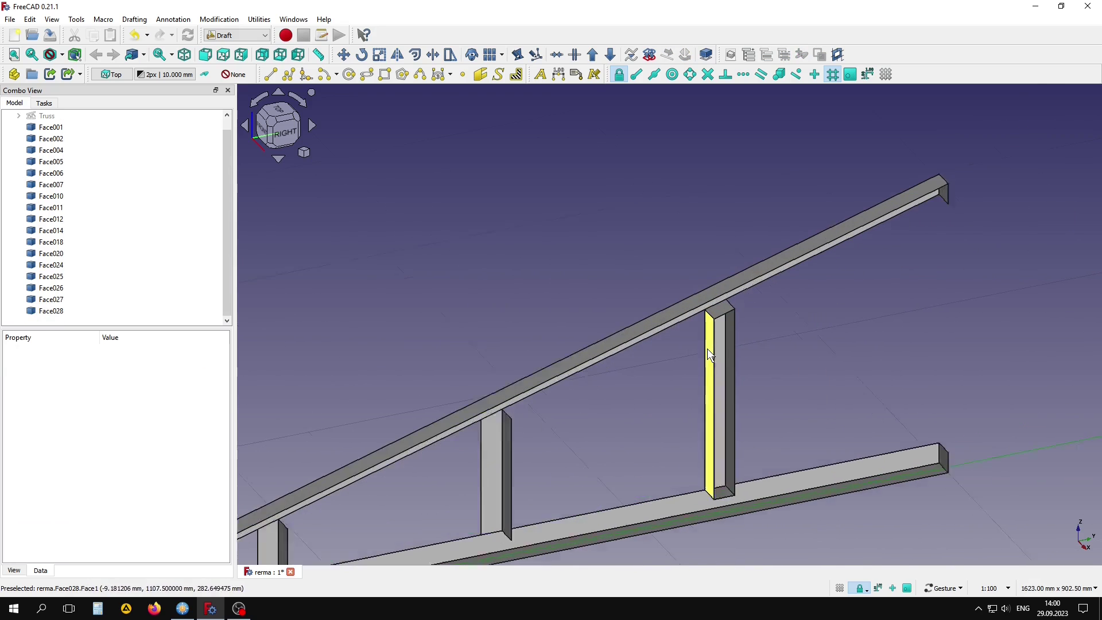
pyautogui.click(708, 345)
pyautogui.press('Delete')
pyautogui.click(737, 291)
pyautogui.press('Delete')
pyautogui.scroll(-2, 748, 445)
pyautogui.scroll(5, 760, 481)
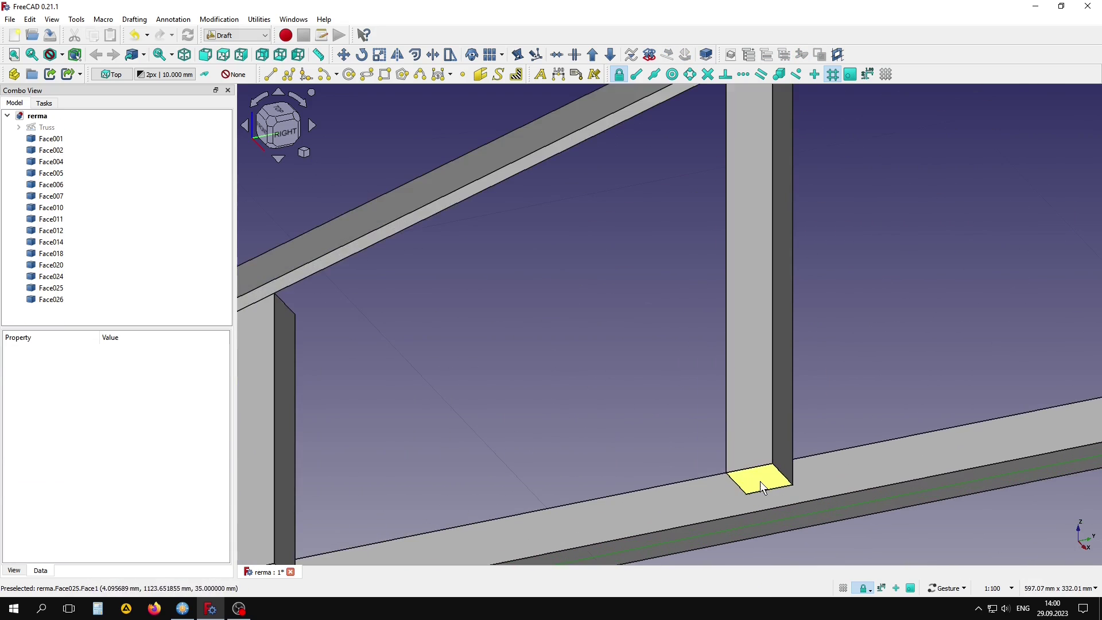
pyautogui.click(760, 481)
pyautogui.press('Delete')
pyautogui.scroll(-5, 760, 481)
pyautogui.moveTo(672, 507)
pyautogui.mouseDown(button='right')
pyautogui.moveTo(700, 421)
pyautogui.moveTo(689, 426)
pyautogui.mouseUp(button='right')
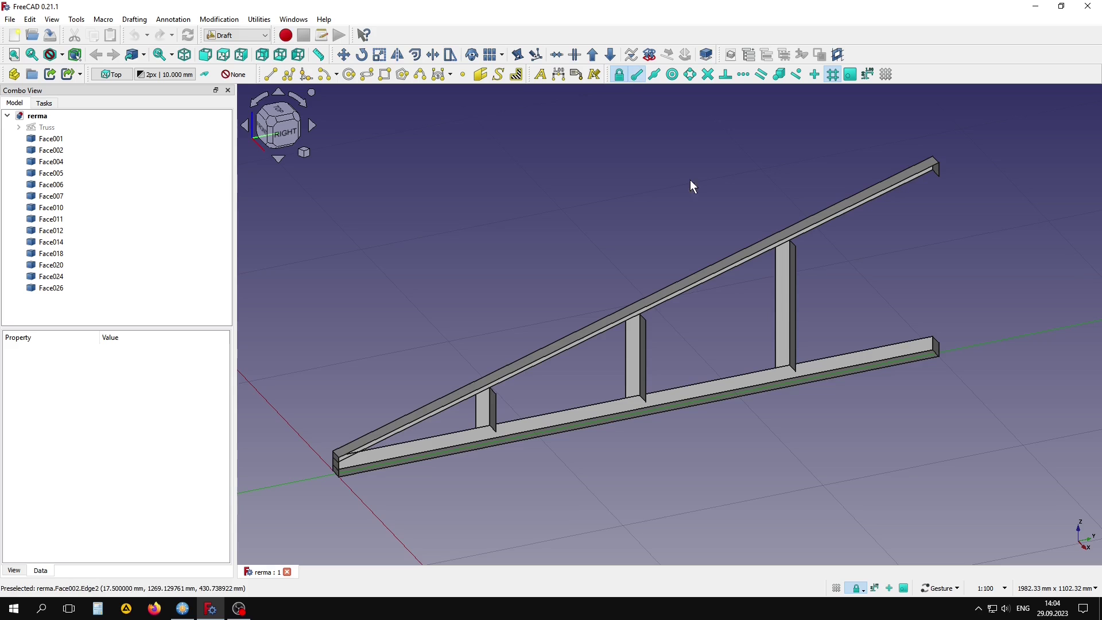
pyautogui.moveTo(690, 181)
pyautogui.mouseDown()
pyautogui.moveTo(856, 241)
pyautogui.moveTo(912, 234)
pyautogui.moveTo(810, 306)
pyautogui.mouseUp()
# - Copy the upper beam's end face onto the post-top junctions with Draft Move in copy mode
pyautogui.scroll(4, 781, 369)
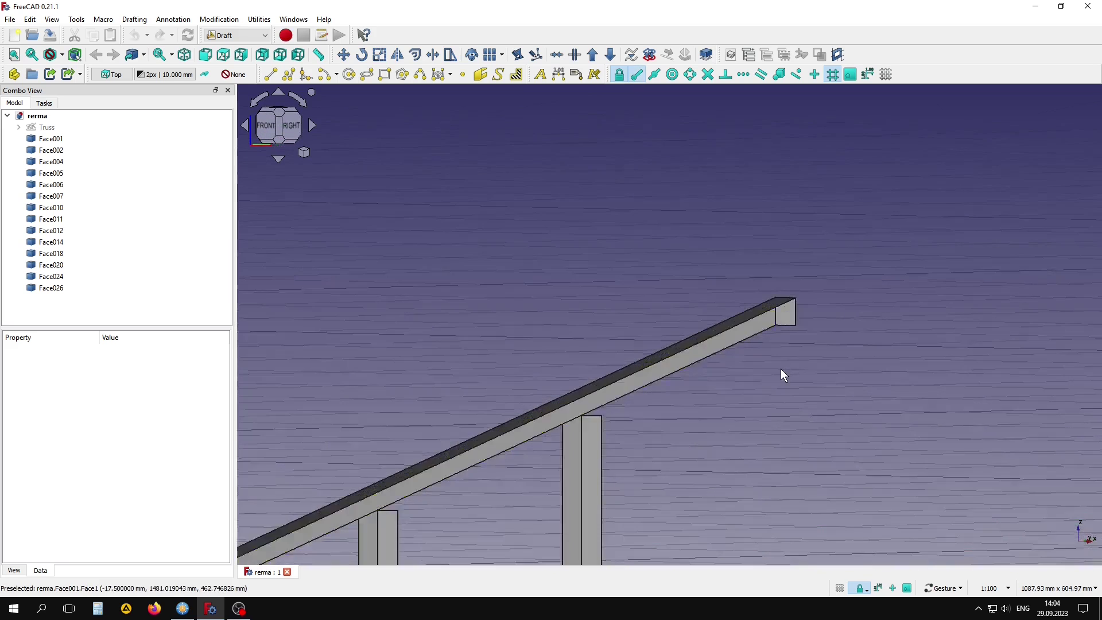
pyautogui.scroll(4, 781, 373)
pyautogui.moveTo(781, 377); pyautogui.dragTo(895, 335, button='right')
pyautogui.click(915, 215)
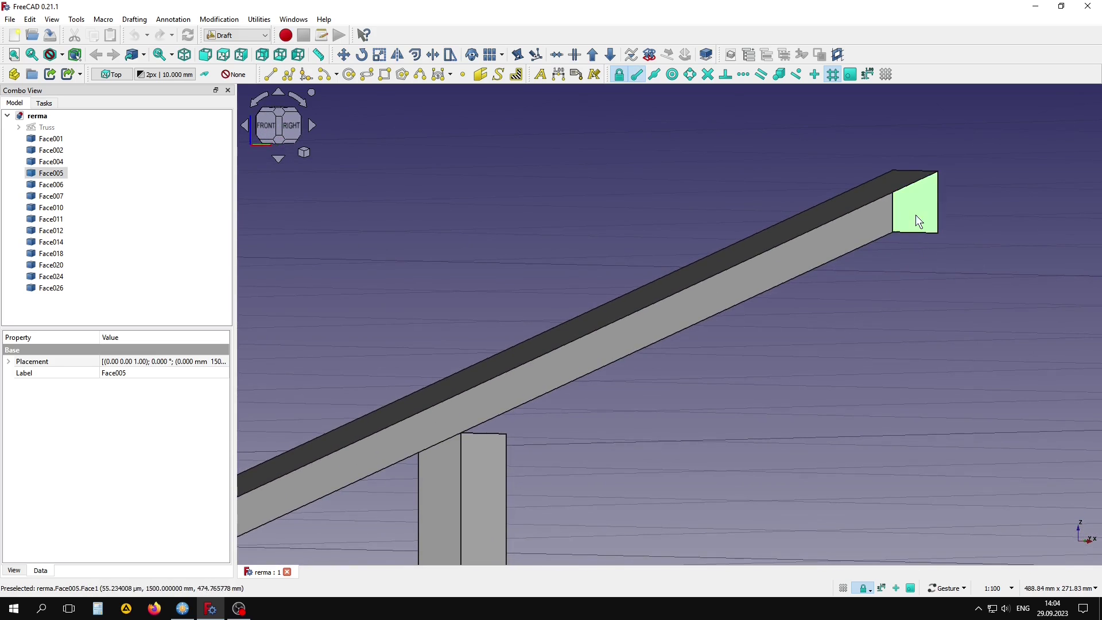
pyautogui.click(344, 56)
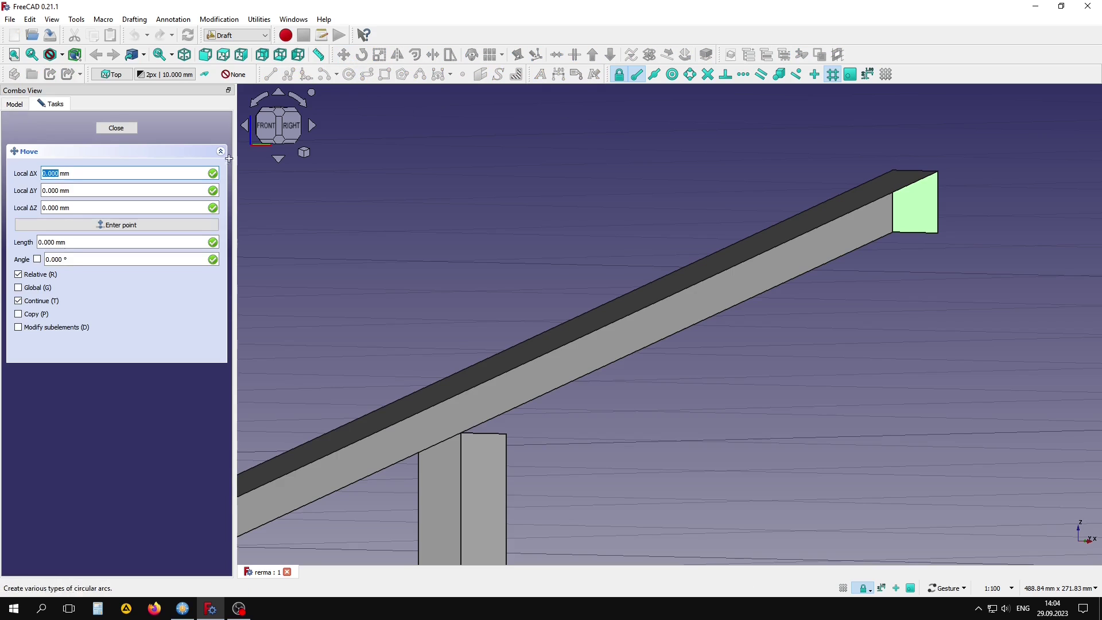
pyautogui.click(33, 317)
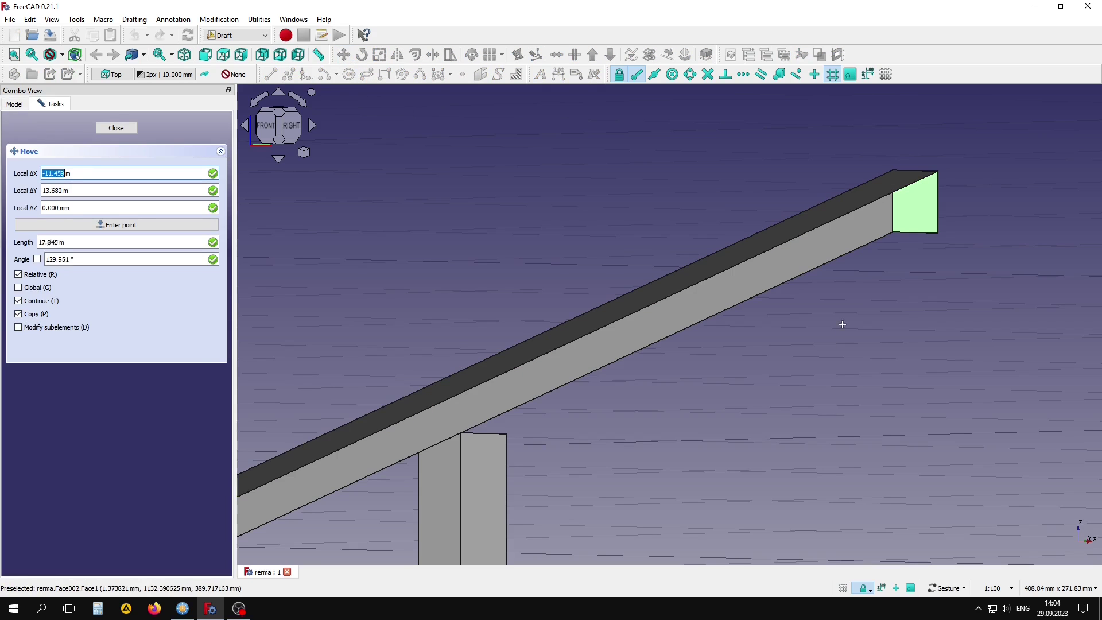
pyautogui.click(908, 233)
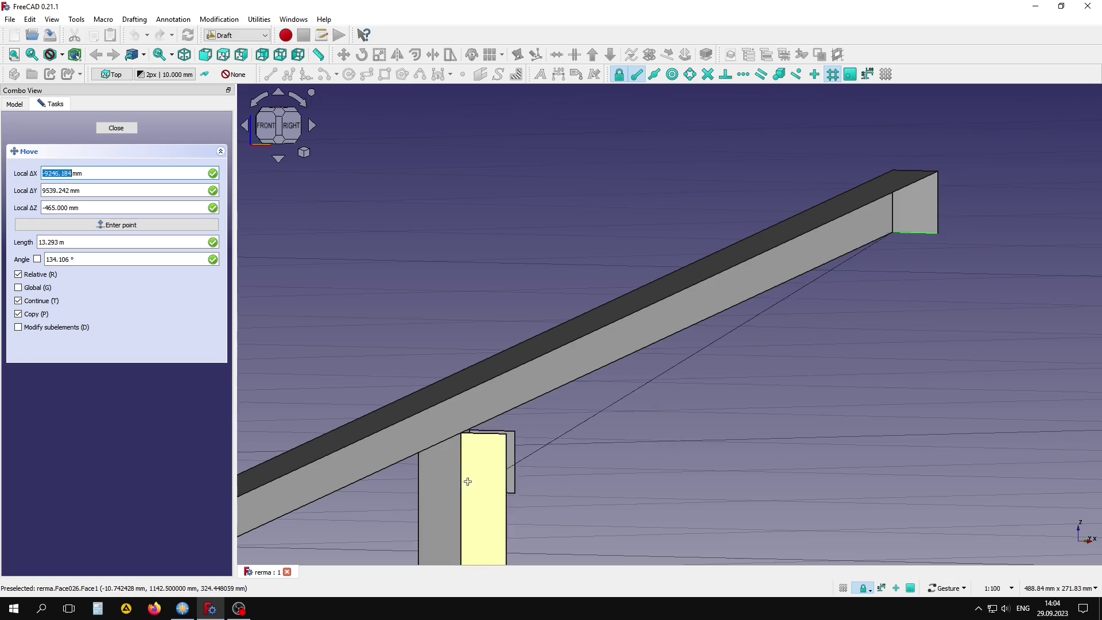
pyautogui.click(476, 433)
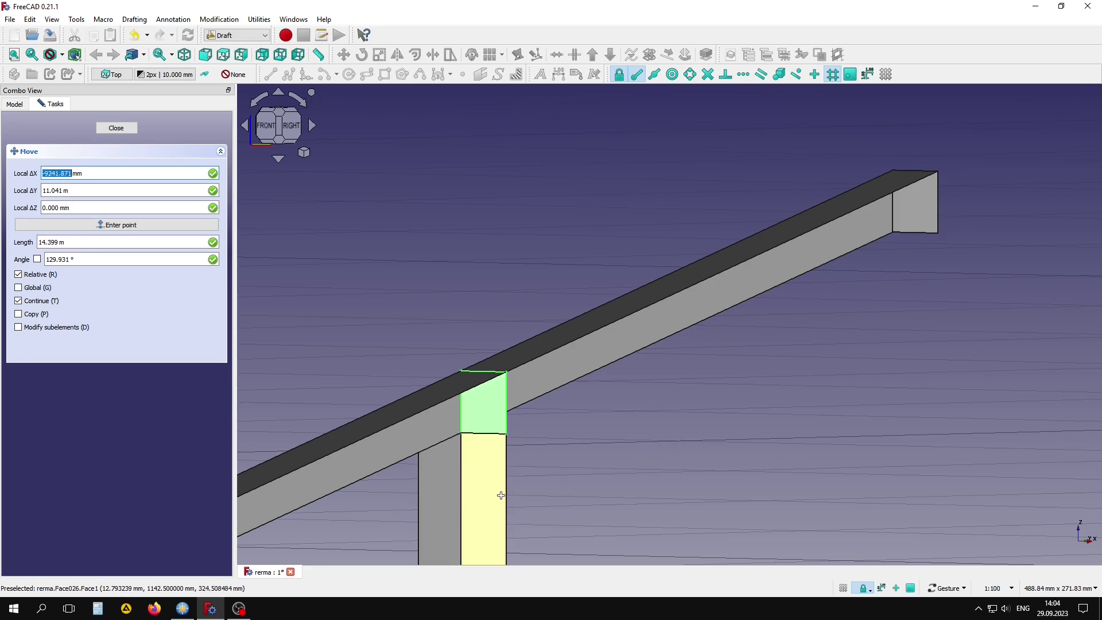
pyautogui.click(40, 315)
pyautogui.scroll(-2, 763, 332)
pyautogui.scroll(-3, 750, 352)
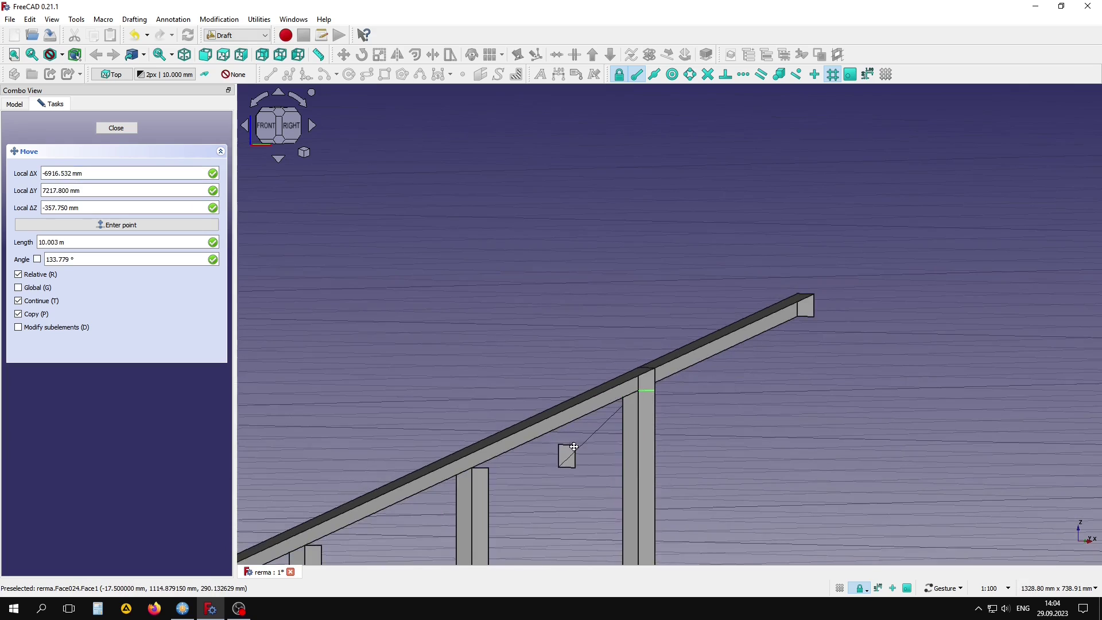
pyautogui.scroll(2, 750, 287)
pyautogui.scroll(5, 750, 287)
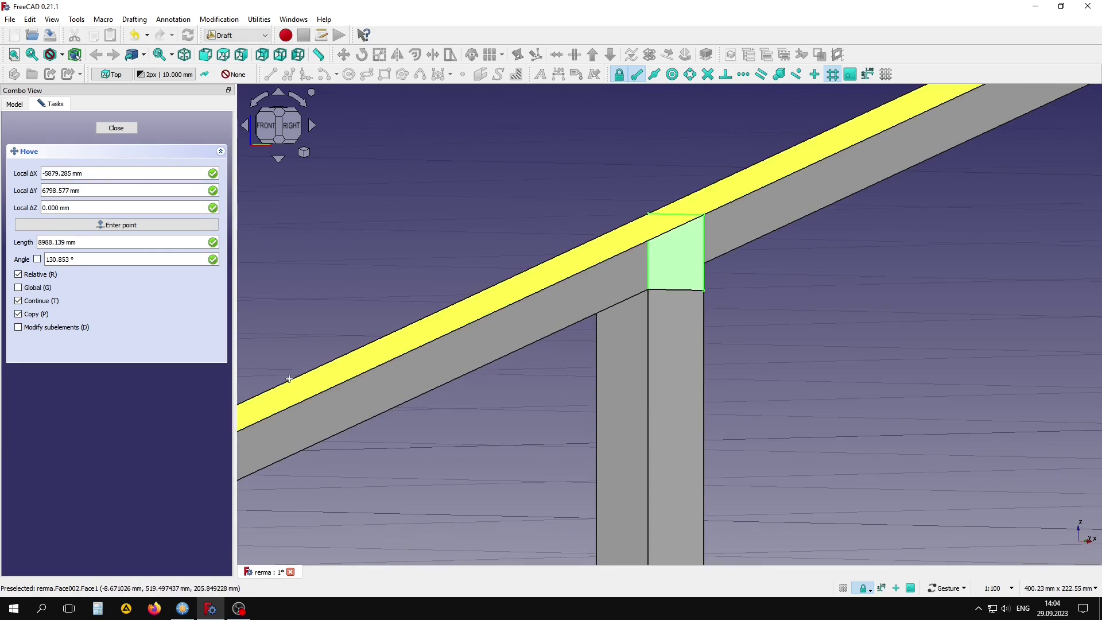
pyautogui.click(674, 291)
pyautogui.scroll(-3, 674, 290)
pyautogui.scroll(1, 629, 344)
pyautogui.scroll(3, 583, 336)
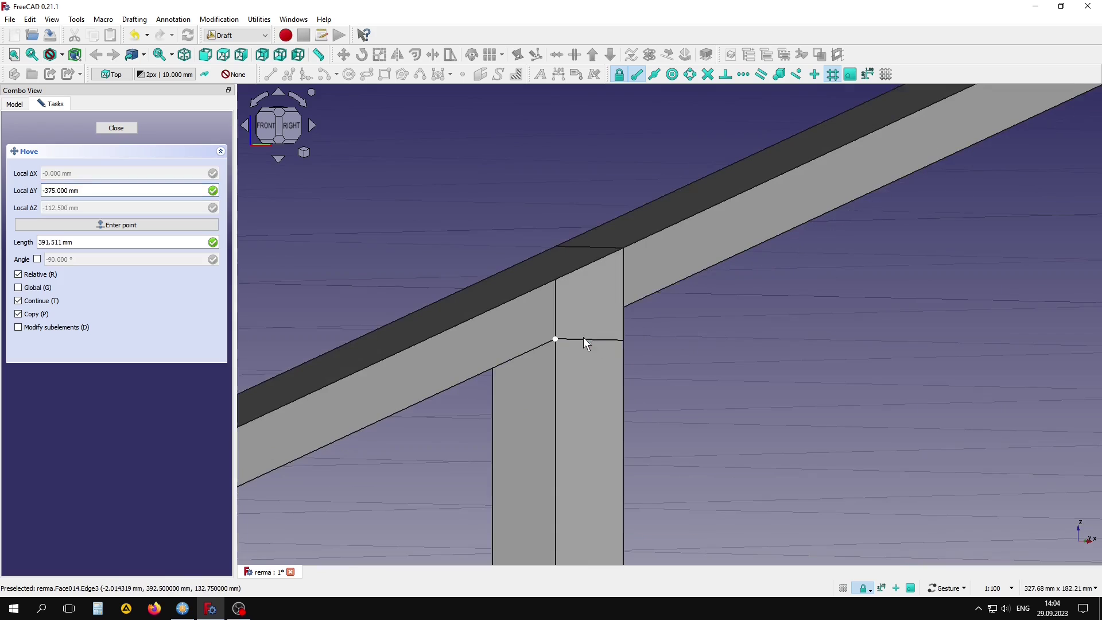
pyautogui.press('Escape')
# - Copy the bottom beam's end face to the post-bottom junction, then turn copy off and close Move
pyautogui.scroll(-5, 746, 330)
pyautogui.press('0')
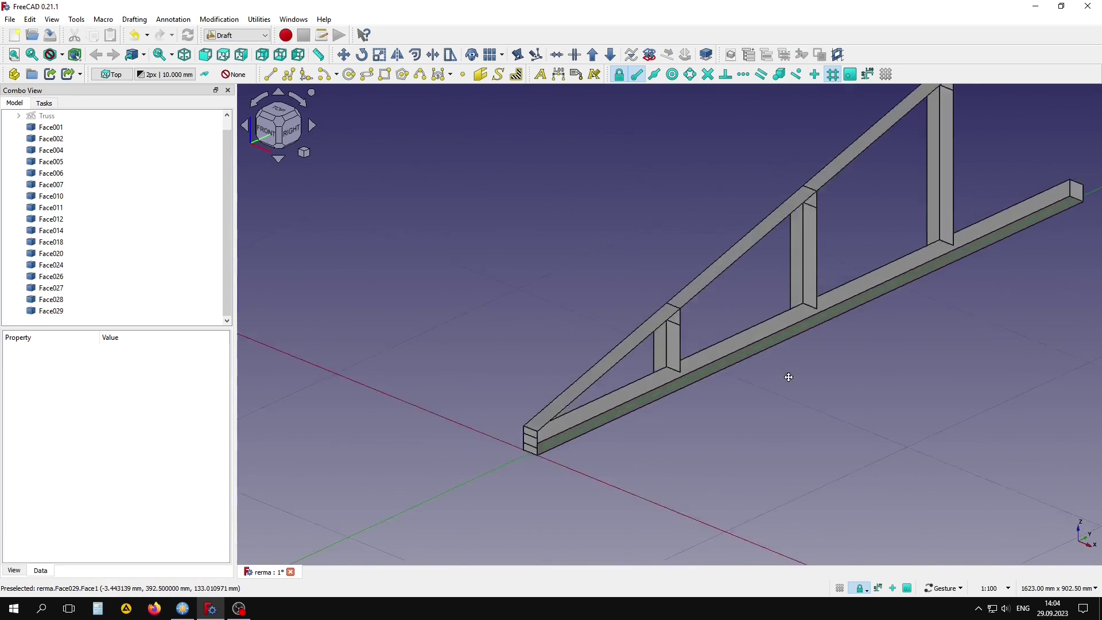
pyautogui.scroll(5, 772, 343)
pyautogui.scroll(3, 772, 343)
pyautogui.click(772, 342)
pyautogui.click(344, 55)
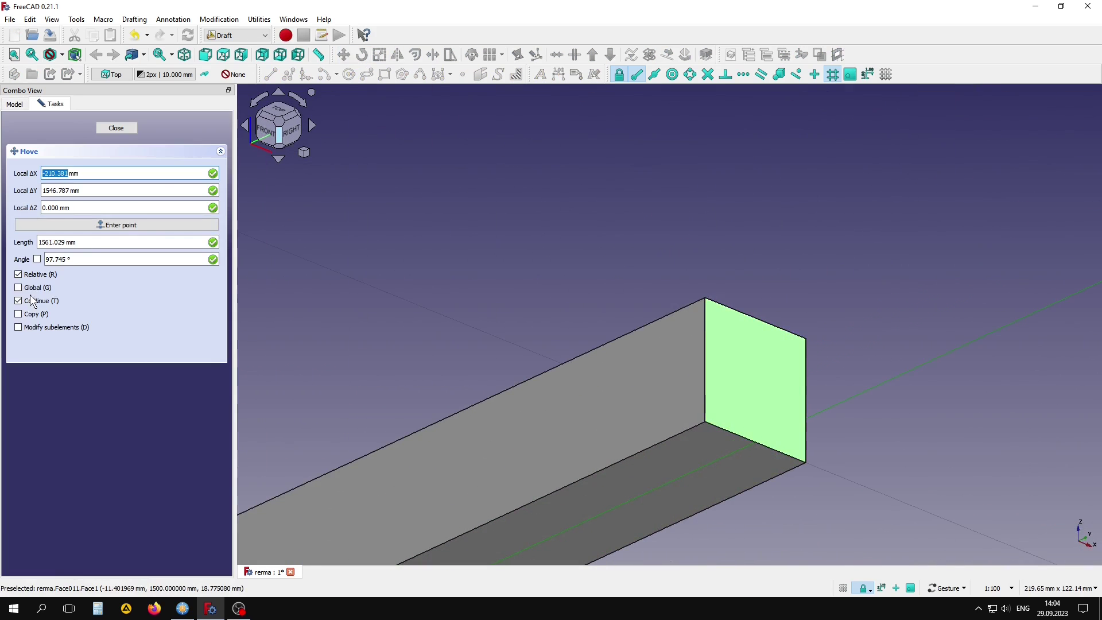
pyautogui.scroll(-3, 706, 337)
pyautogui.scroll(-2, 574, 373)
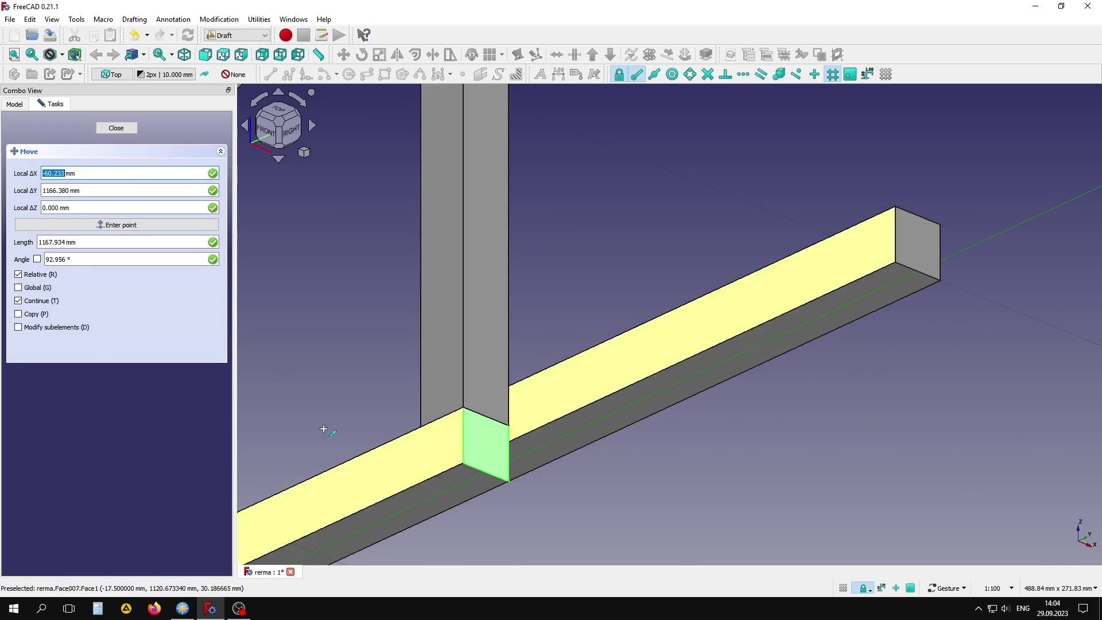
pyautogui.click(18, 314)
pyautogui.scroll(-2, 574, 396)
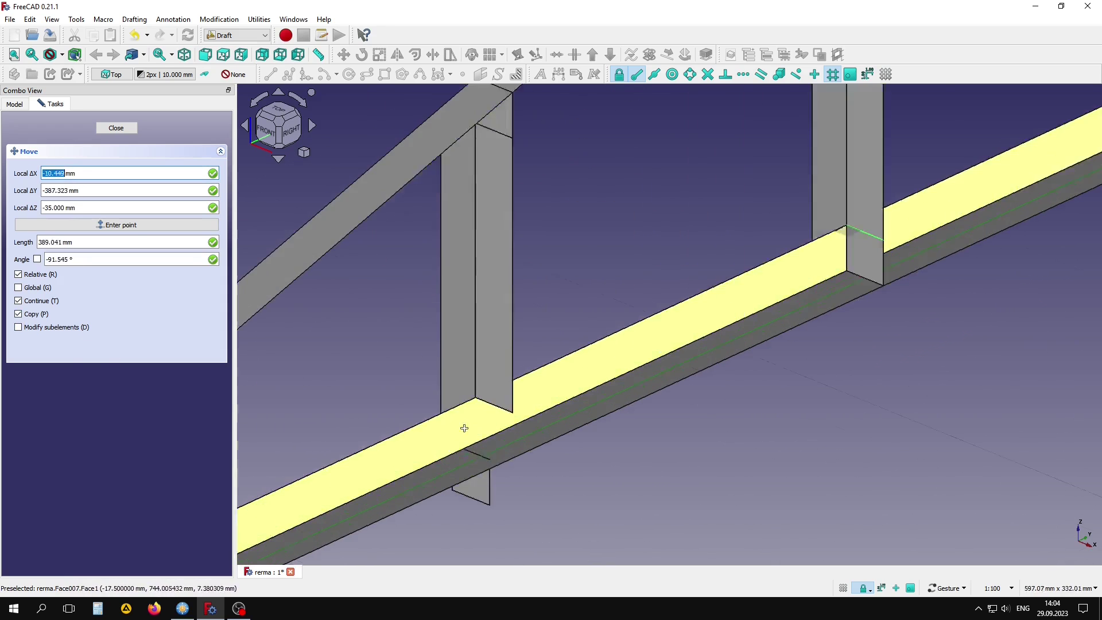
pyautogui.scroll(-1, 473, 420)
pyautogui.press('p')
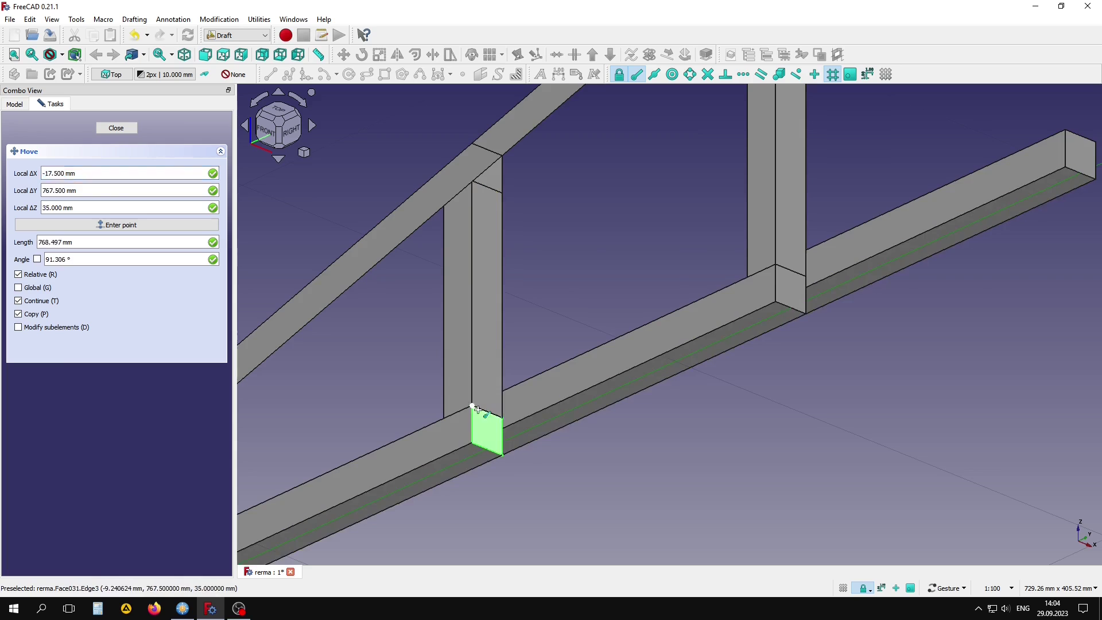
pyautogui.scroll(-2, 505, 437)
pyautogui.scroll(3, 414, 448)
pyautogui.press('p')
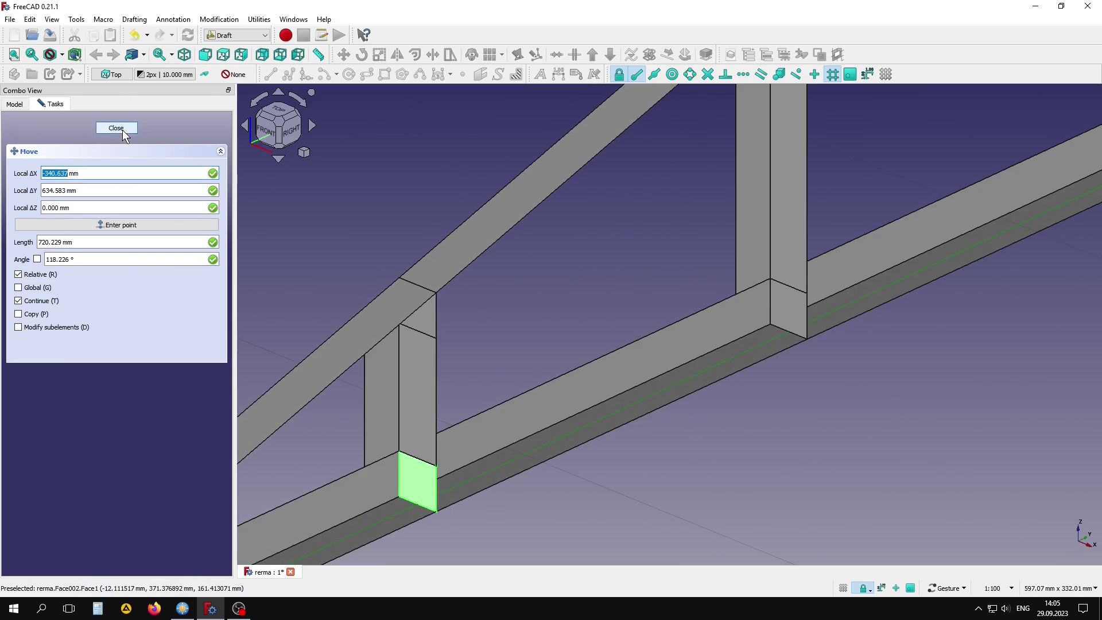
pyautogui.click(116, 127)
pyautogui.scroll(-2, 644, 398)
pyautogui.scroll(-3, 701, 428)
pyautogui.scroll(2, 712, 429)
# - Save the truss document and switch to the Part workbench
pyautogui.moveTo(714, 431); pyautogui.dragTo(628, 470, button='right')
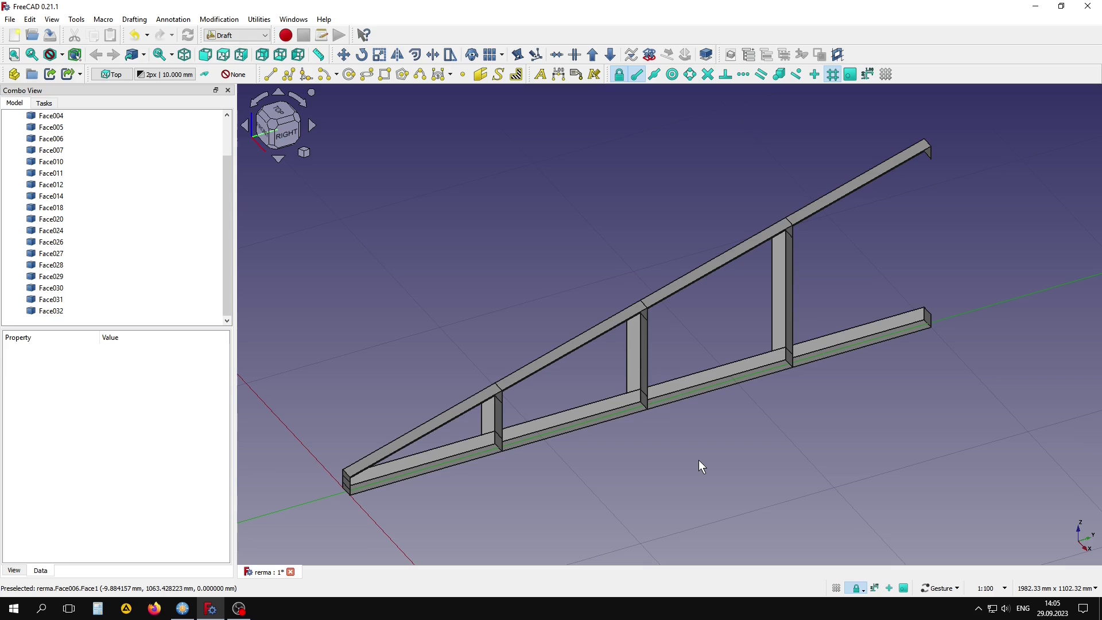
pyautogui.hotkey('ctrl', 's')
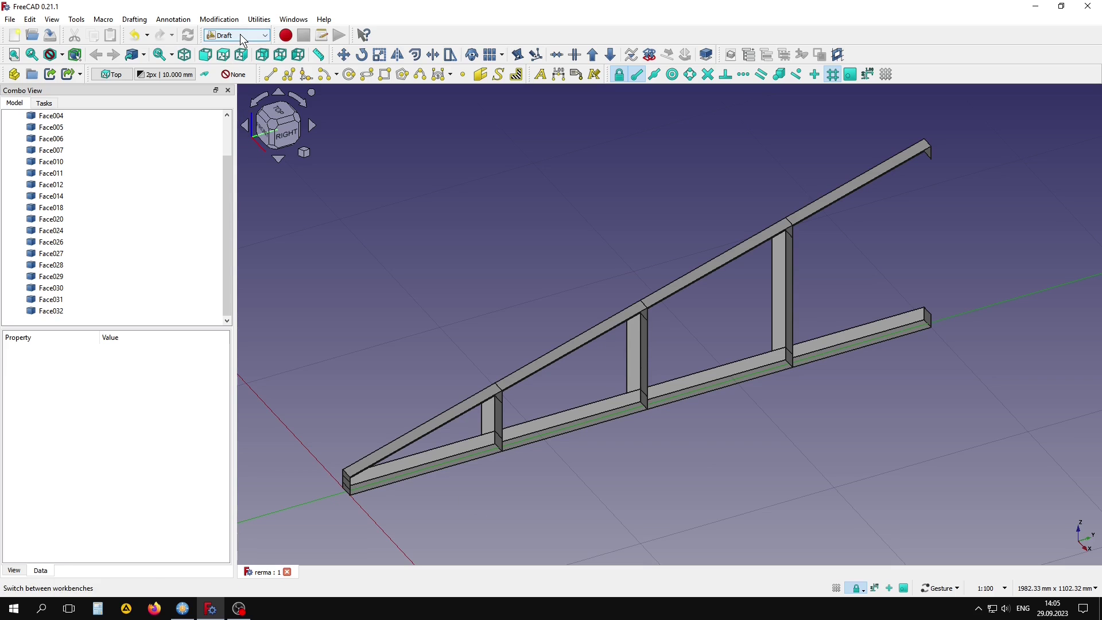
pyautogui.click(241, 37)
pyautogui.click(242, 65)
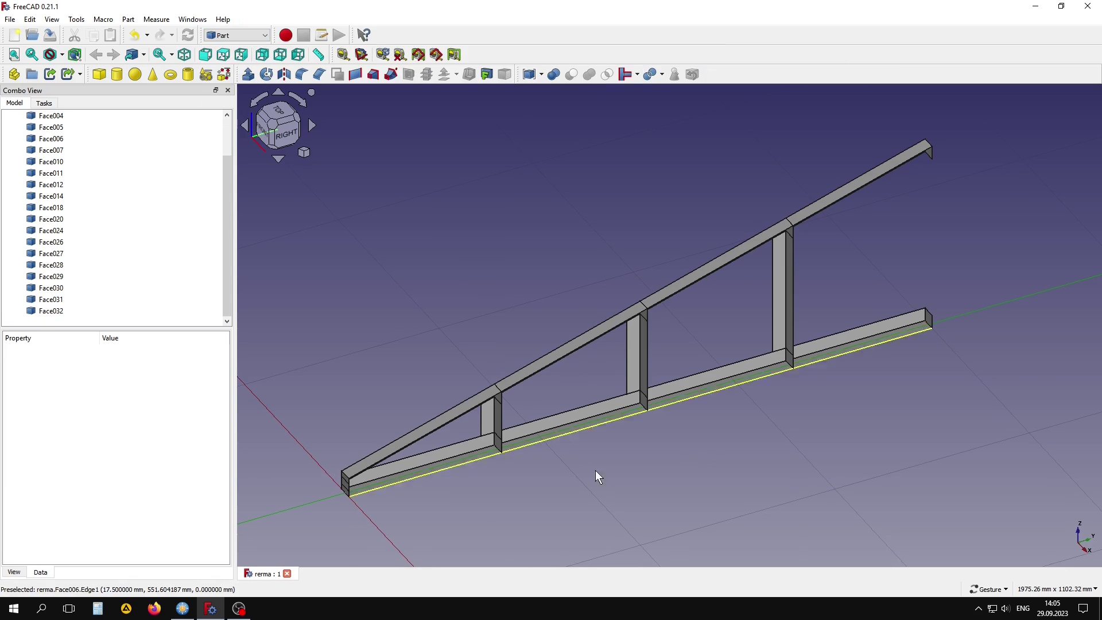
# - Merge Face001–Face032 into one BooleanFragments object, then switch to the FEM workbench
pyautogui.click(60, 311)
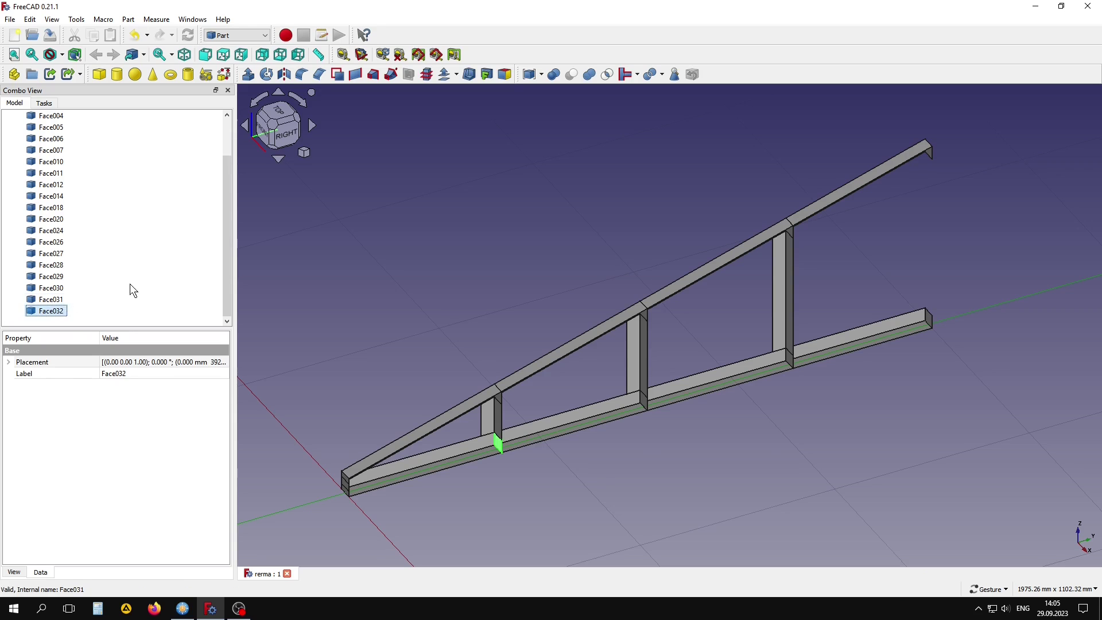
pyautogui.scroll(2, 133, 290)
pyautogui.keyDown('shift'); pyautogui.click(52, 139); pyautogui.keyUp('shift')
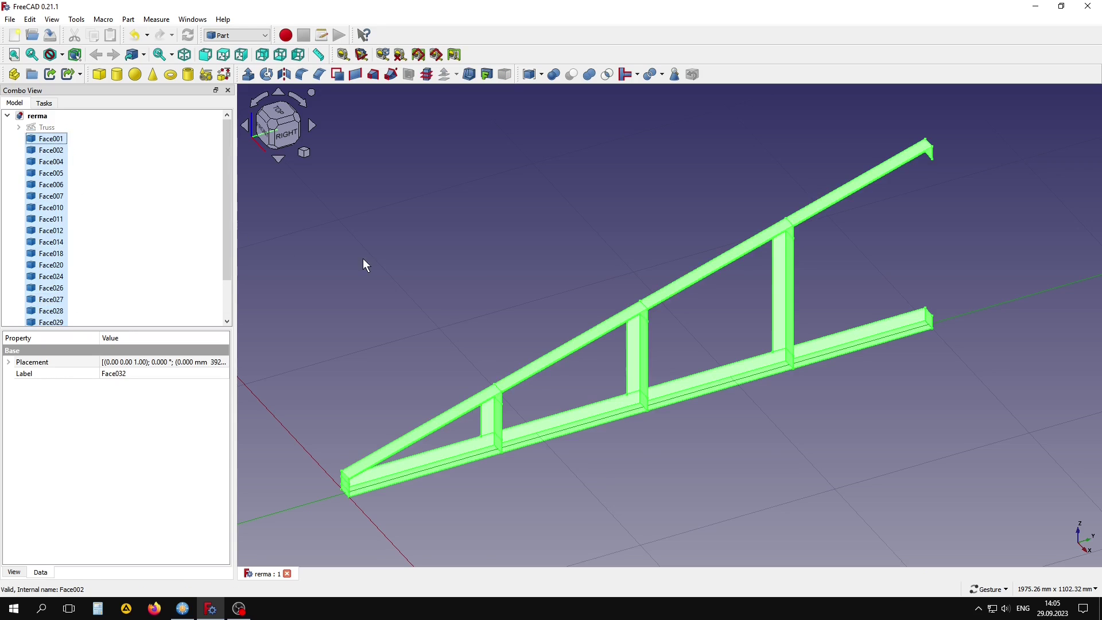
pyautogui.click(648, 75)
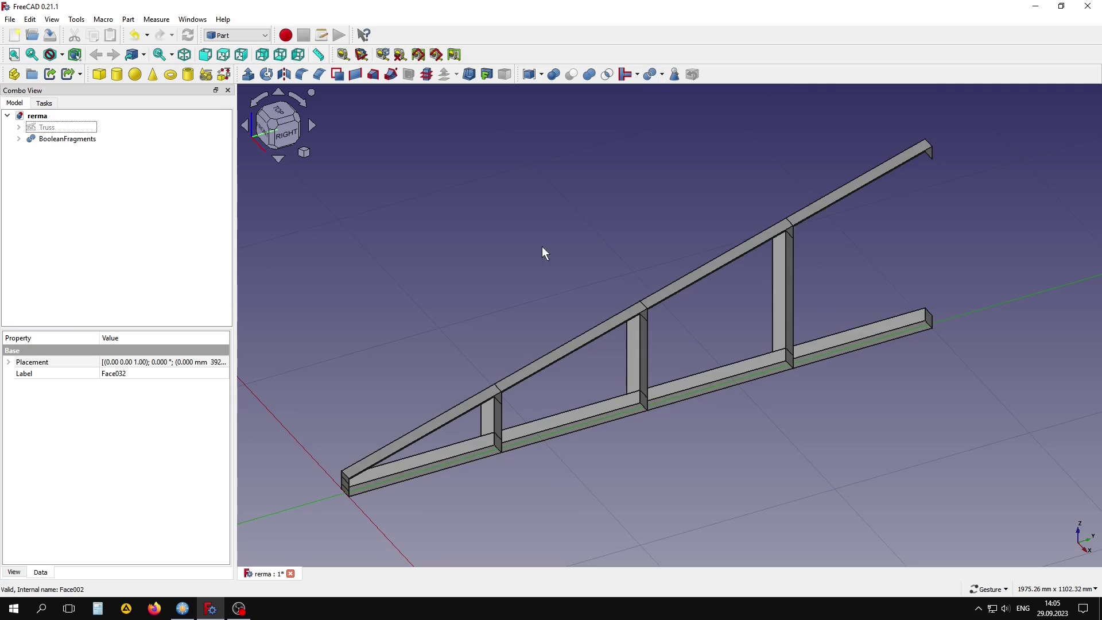
pyautogui.click(232, 34)
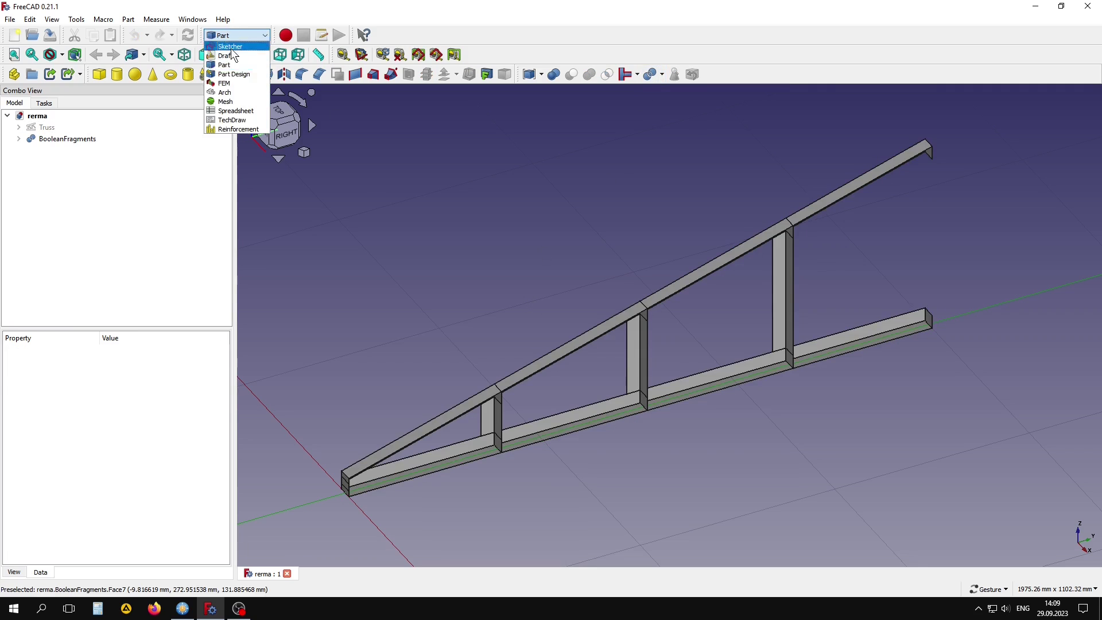
pyautogui.click(228, 83)
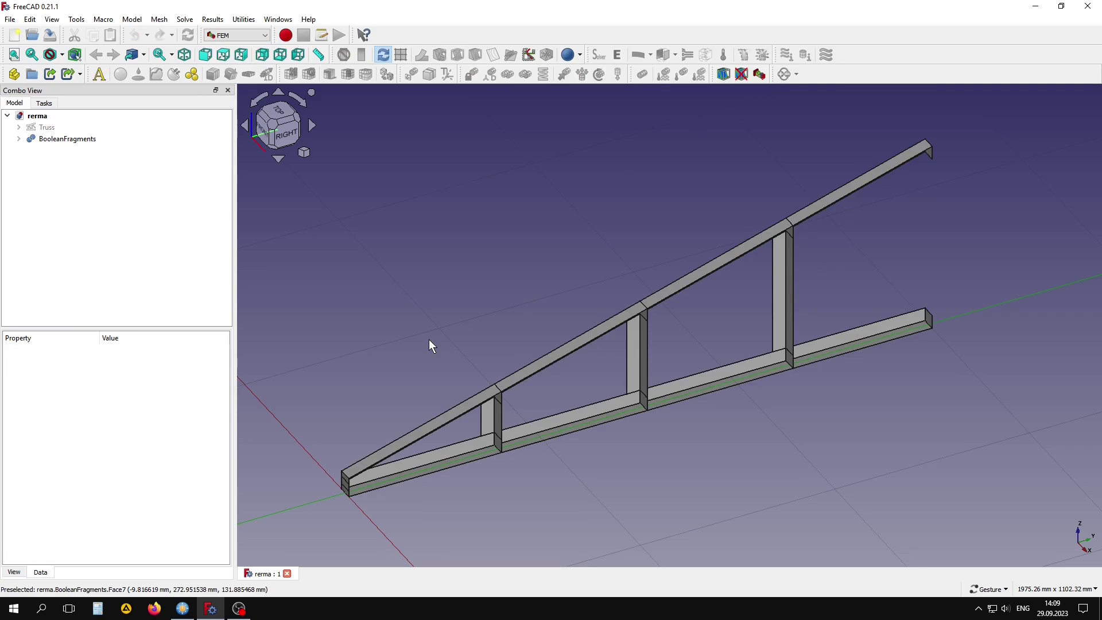
# - Create a new FEM analysis and a Gmsh mesh from the BooleanFragments shape
pyautogui.click(100, 80)
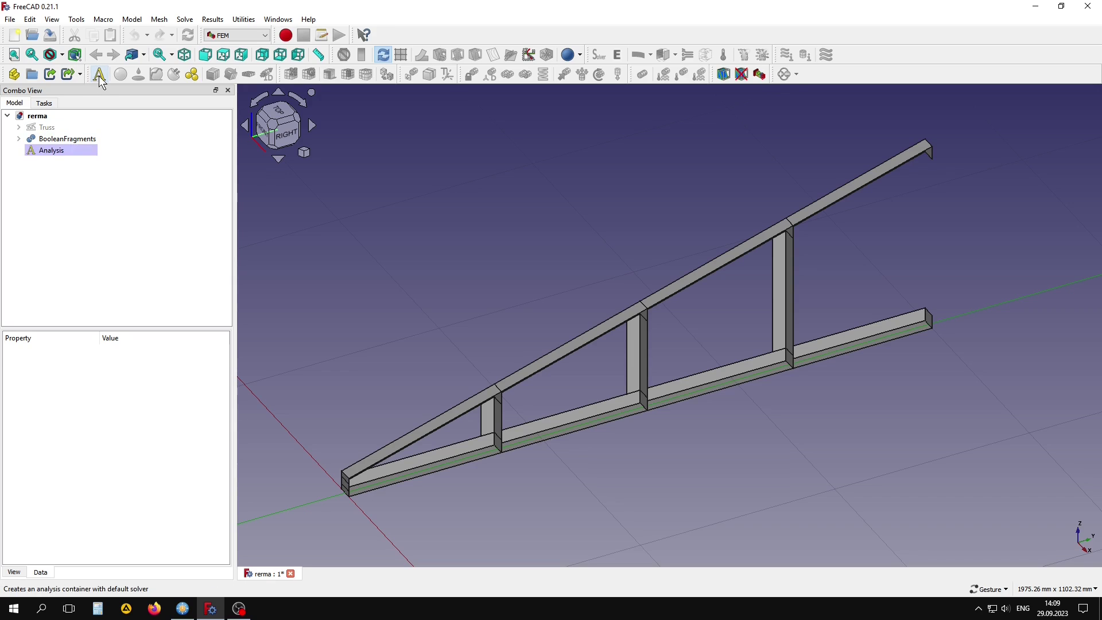
pyautogui.click(19, 150)
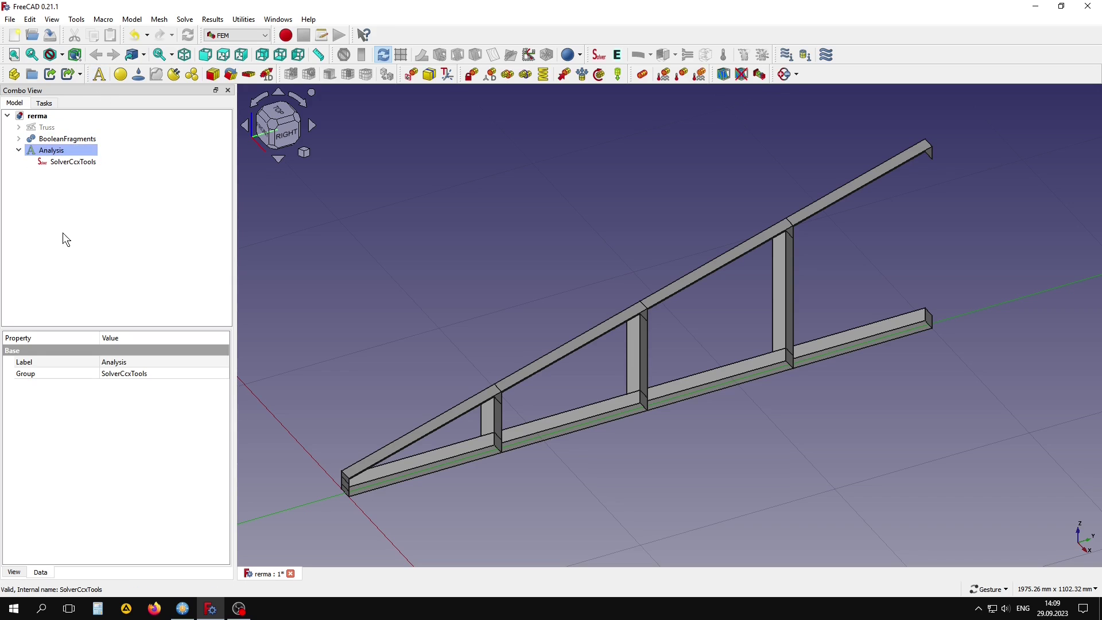
pyautogui.click(68, 140)
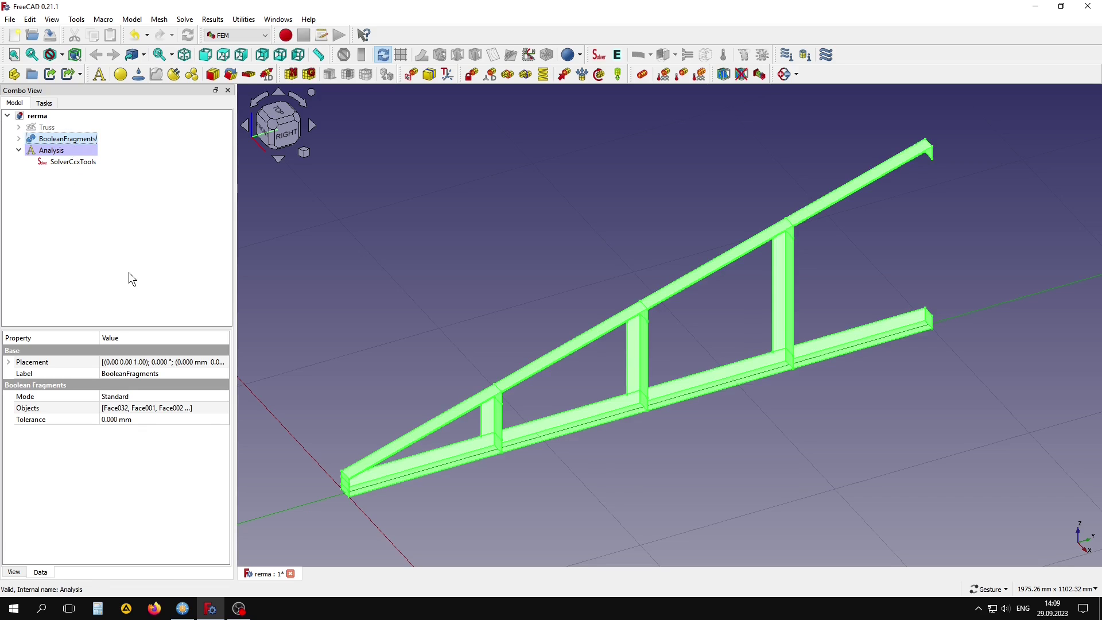
pyautogui.click(308, 74)
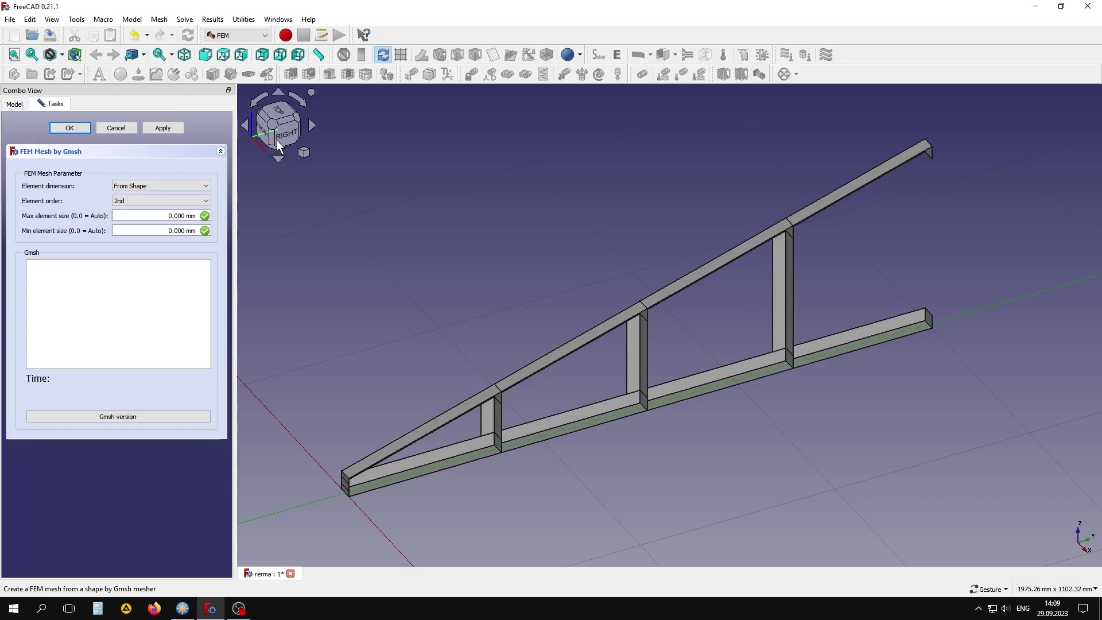
pyautogui.click(69, 128)
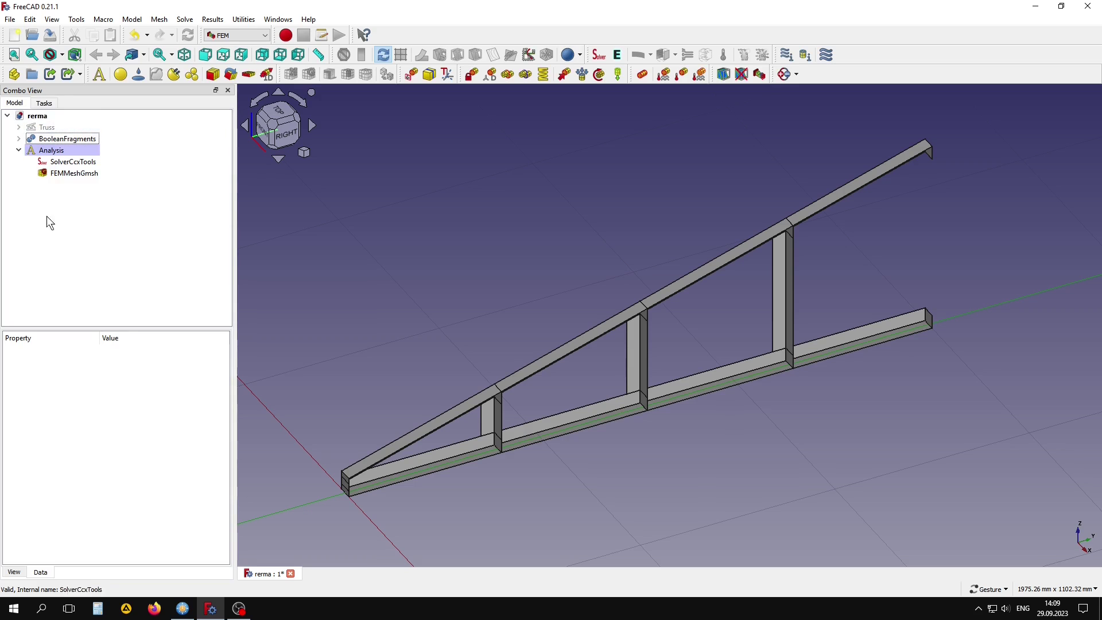
# - Set the mesh's 2D algorithm to DelQuad and 35 mm max element size, then generate it
pyautogui.click(65, 173)
pyautogui.click(116, 432)
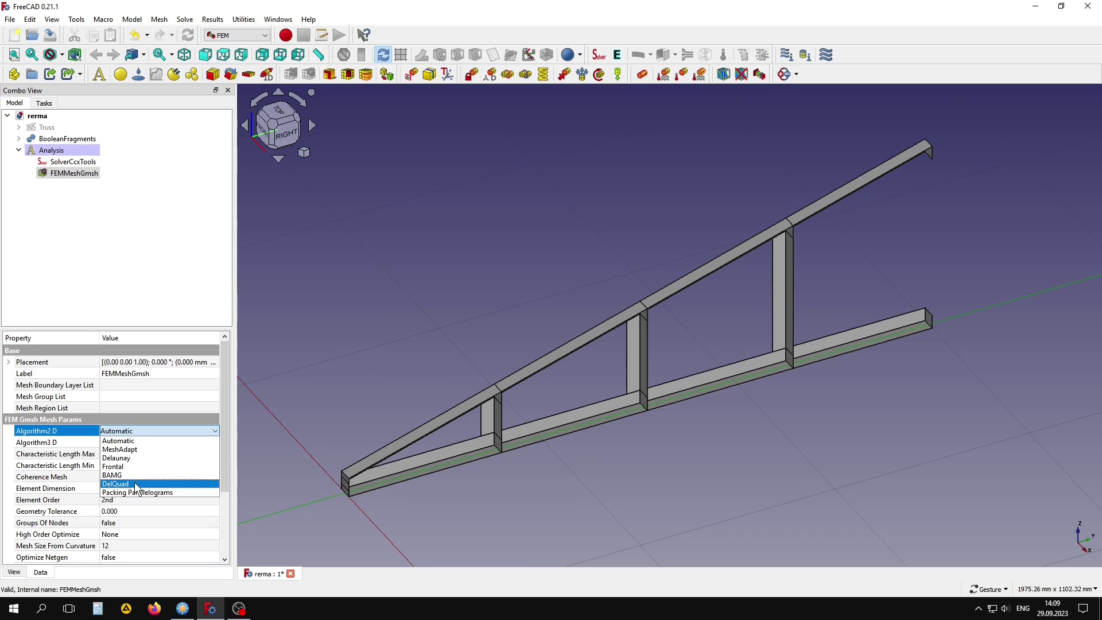
pyautogui.click(136, 485)
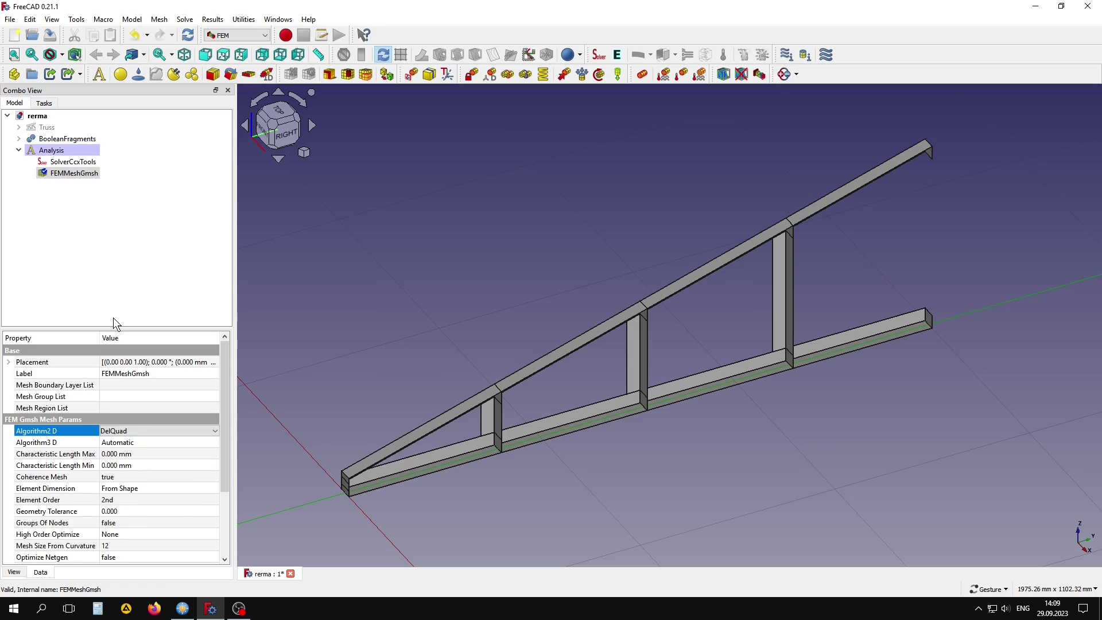
pyautogui.doubleClick(63, 173)
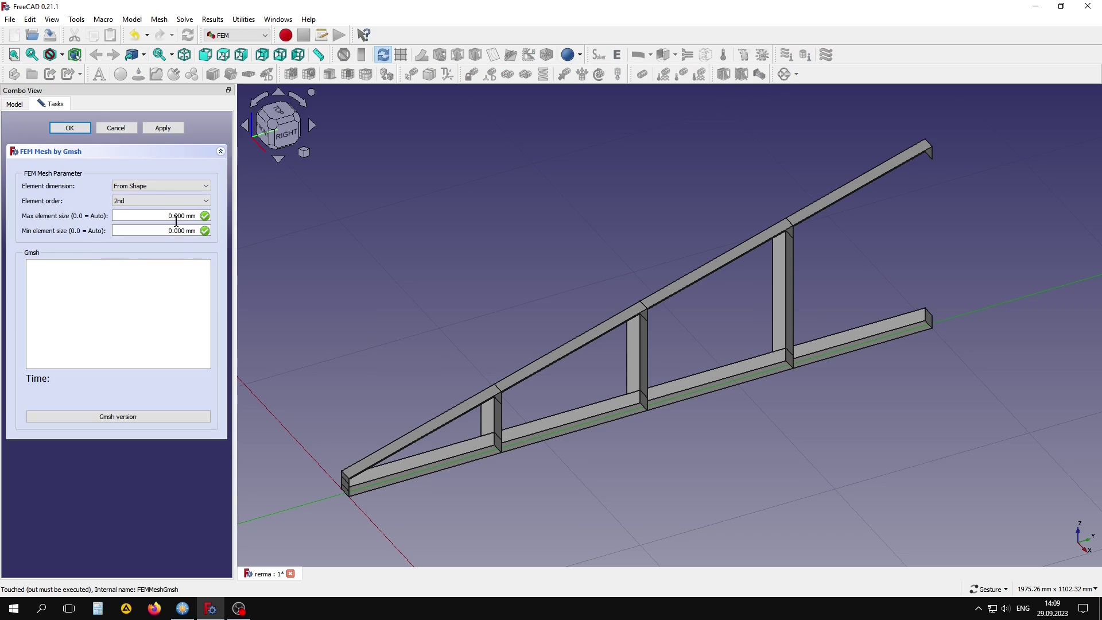
pyautogui.click(141, 215)
pyautogui.write('5')
pyautogui.click(164, 128)
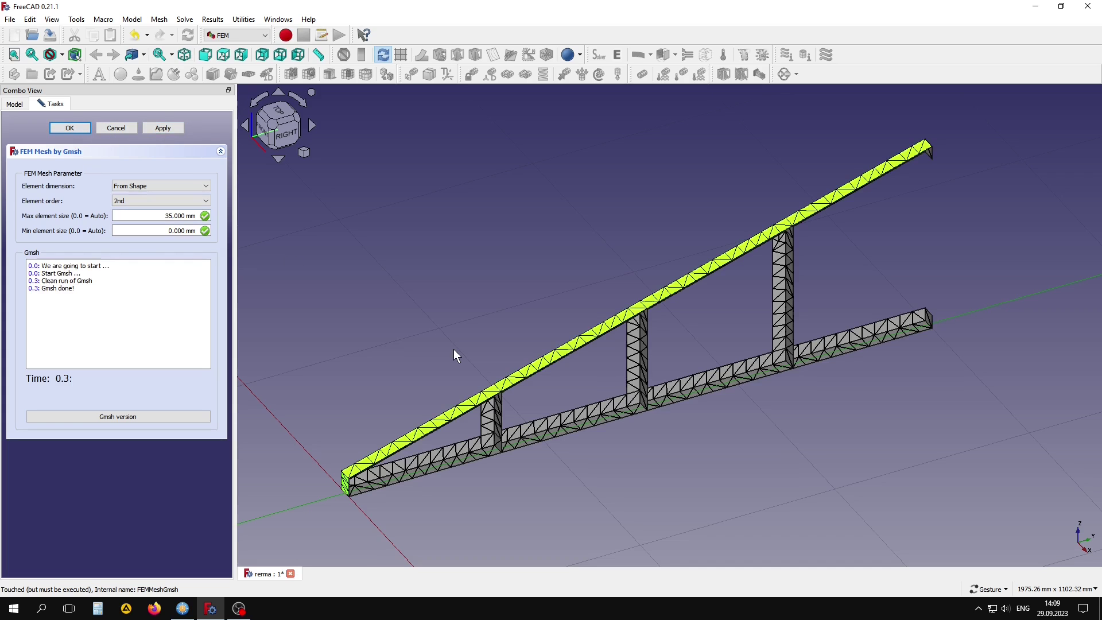
pyautogui.click(75, 129)
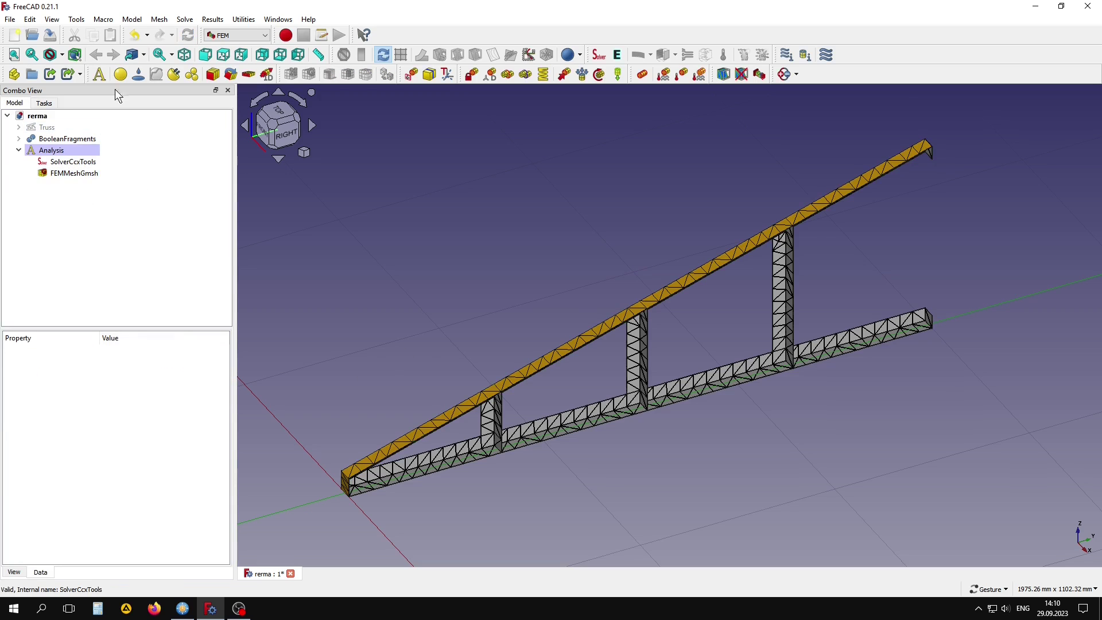
# - Add a solid material using the CalculiX-Steel card (210 GPa, 7900 kg/m³)
pyautogui.click(121, 74)
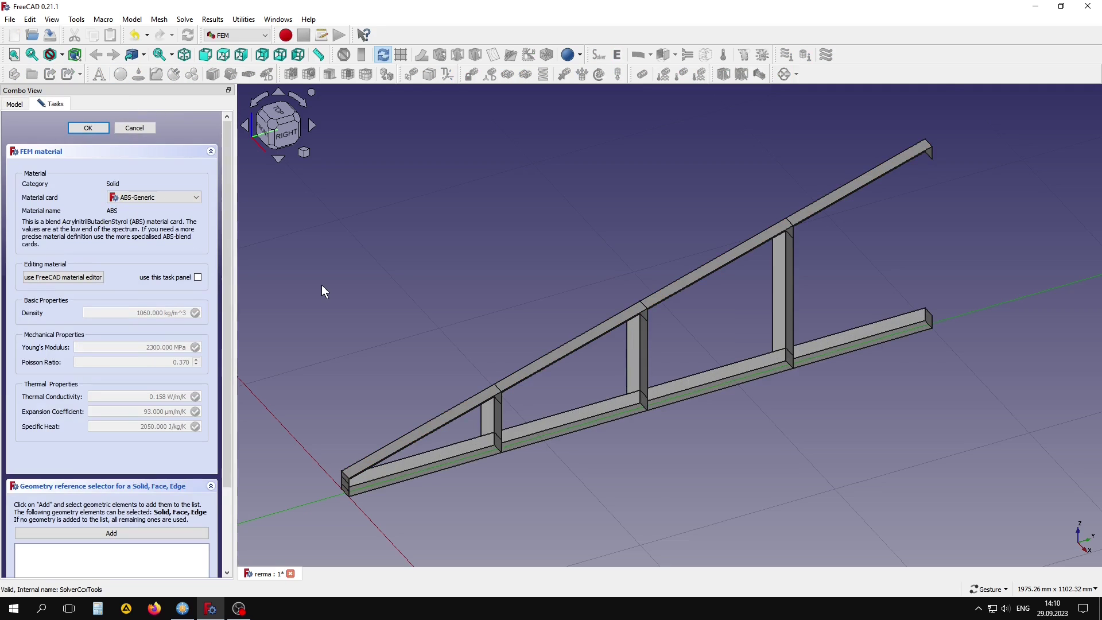
pyautogui.click(196, 202)
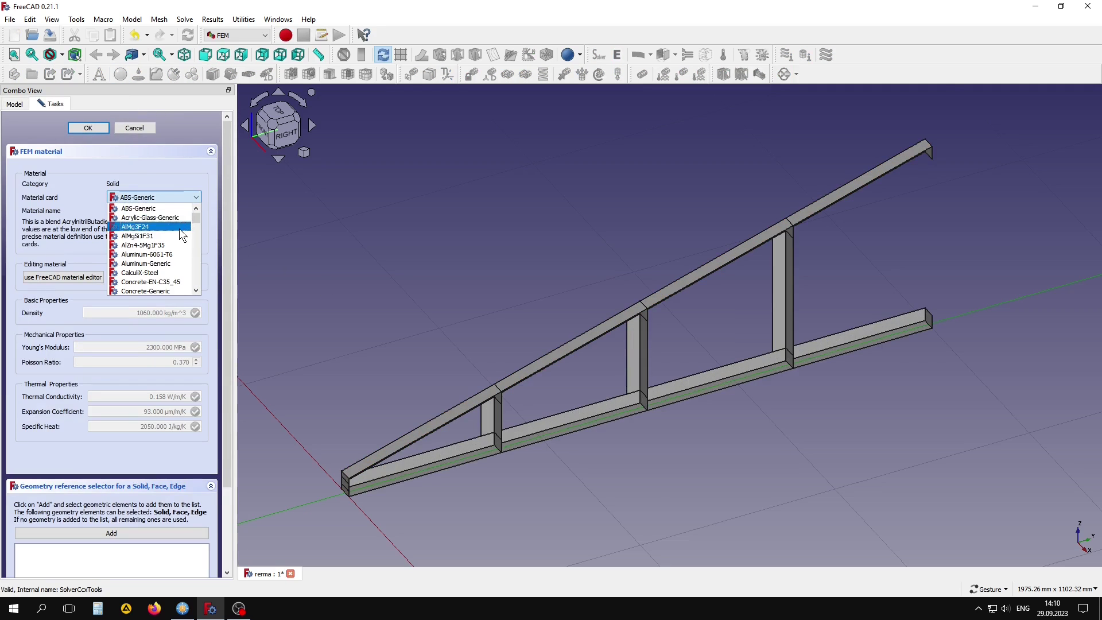
pyautogui.scroll(-1, 152, 259)
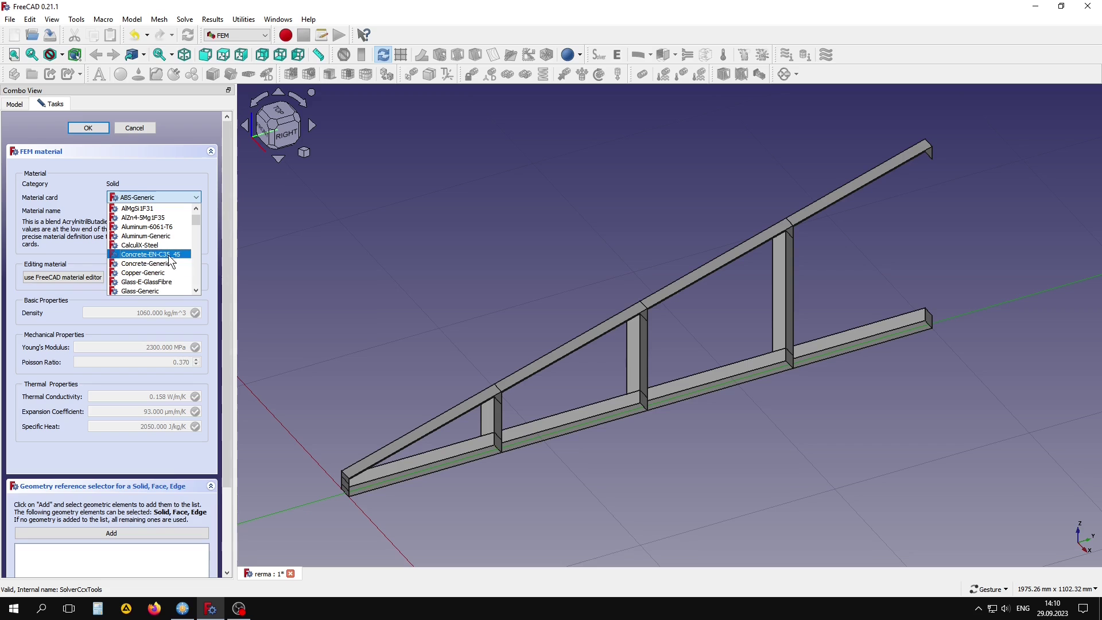
pyautogui.click(172, 245)
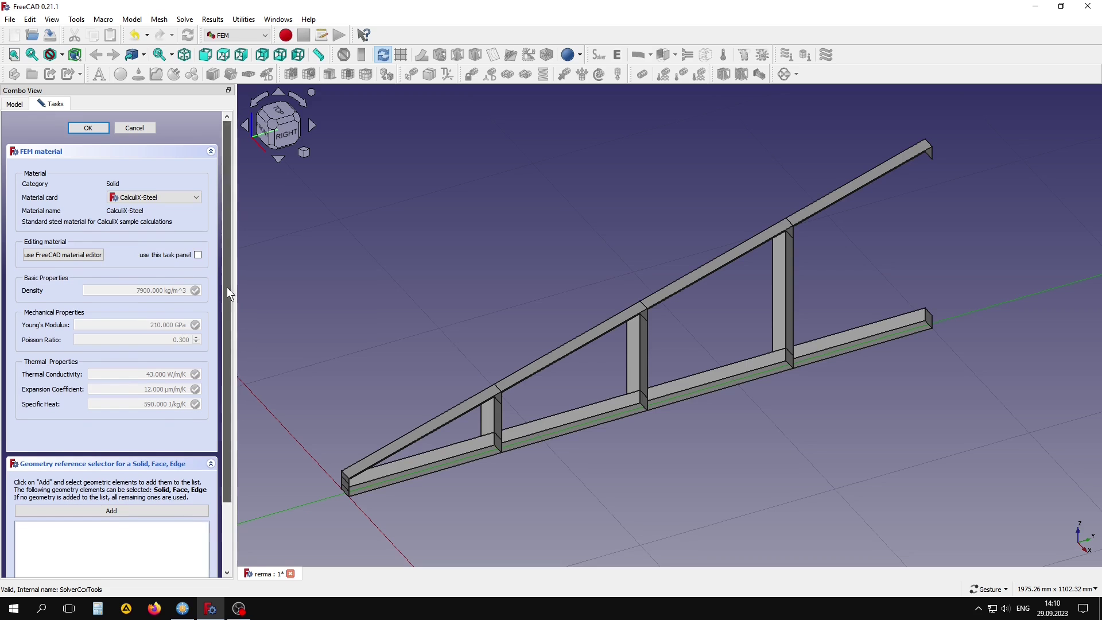
pyautogui.moveTo(226, 287); pyautogui.dragTo(227, 357)
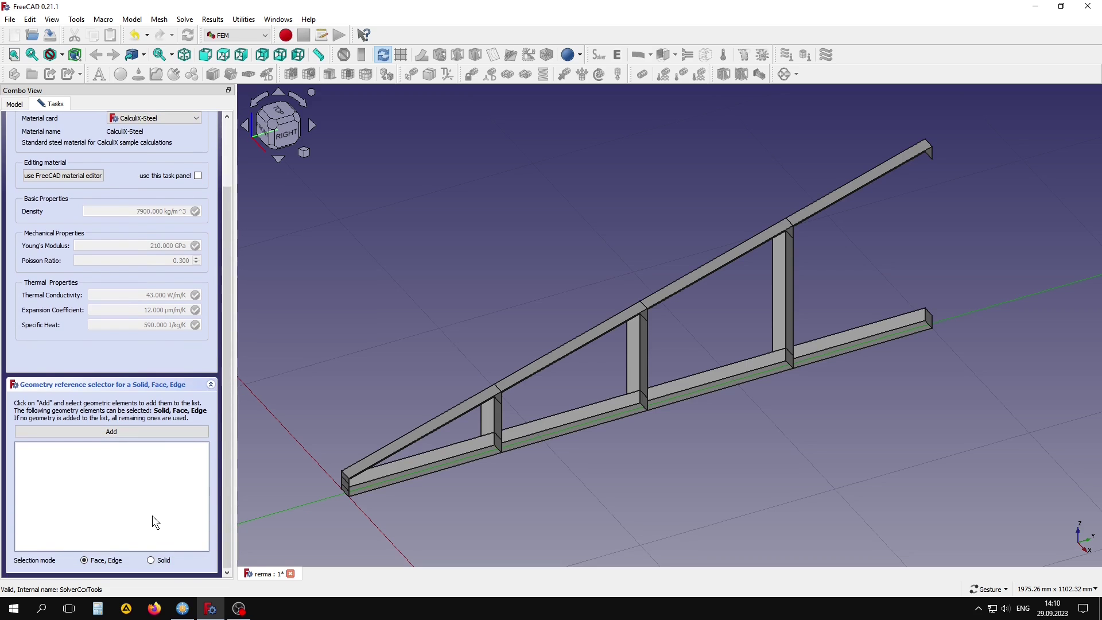
pyautogui.moveTo(226, 512); pyautogui.dragTo(230, 438)
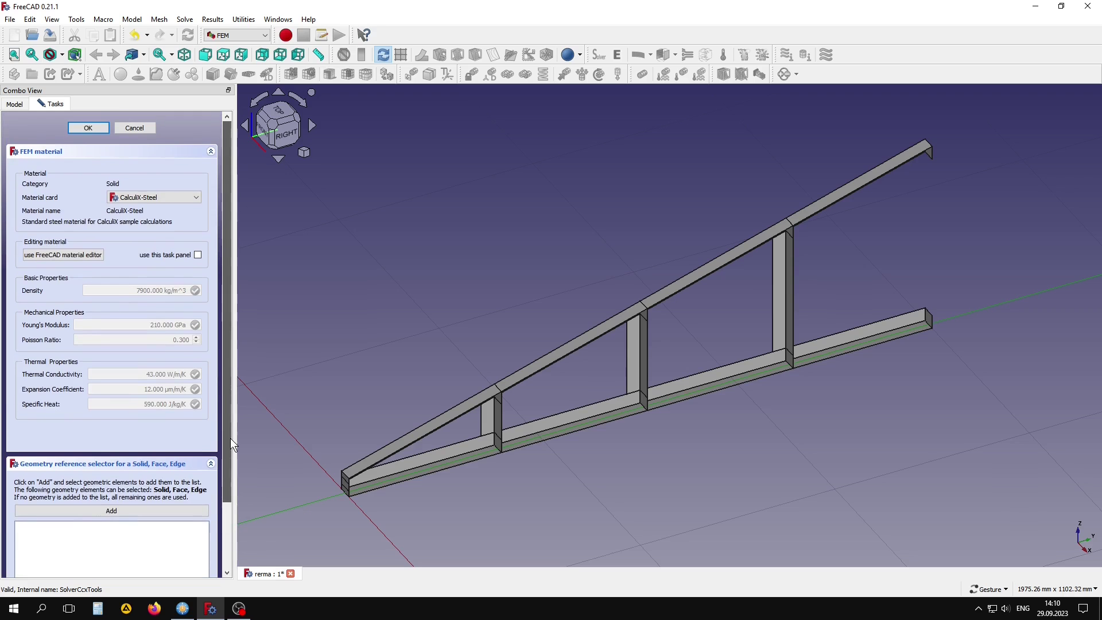
pyautogui.click(86, 126)
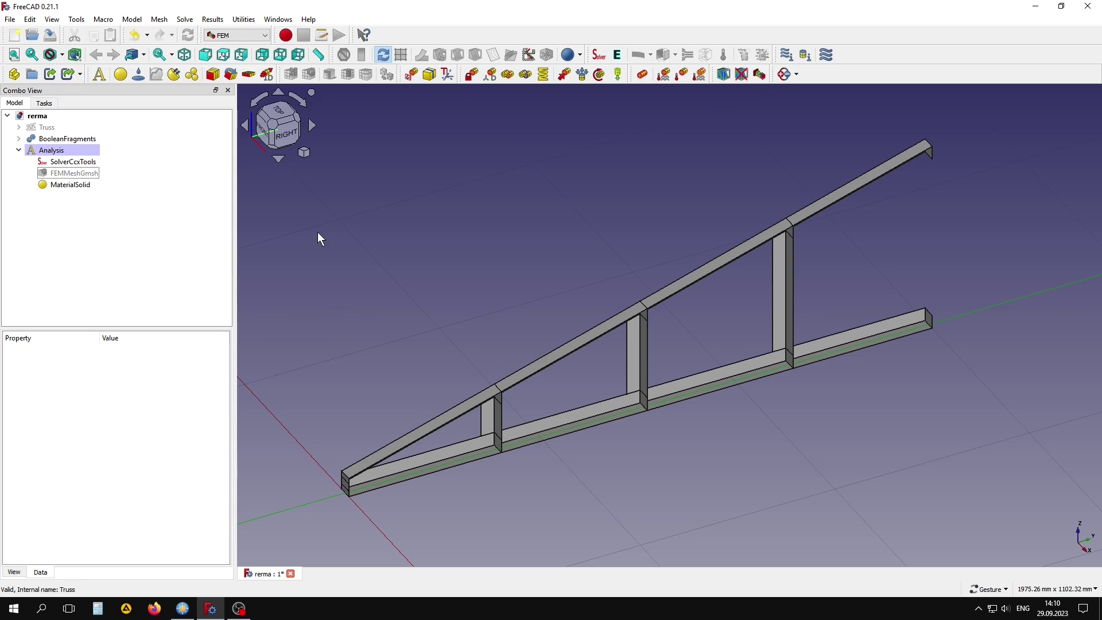
# - Assign a 20 mm shell thickness to the top and bottom beams' end faces
pyautogui.click(249, 74)
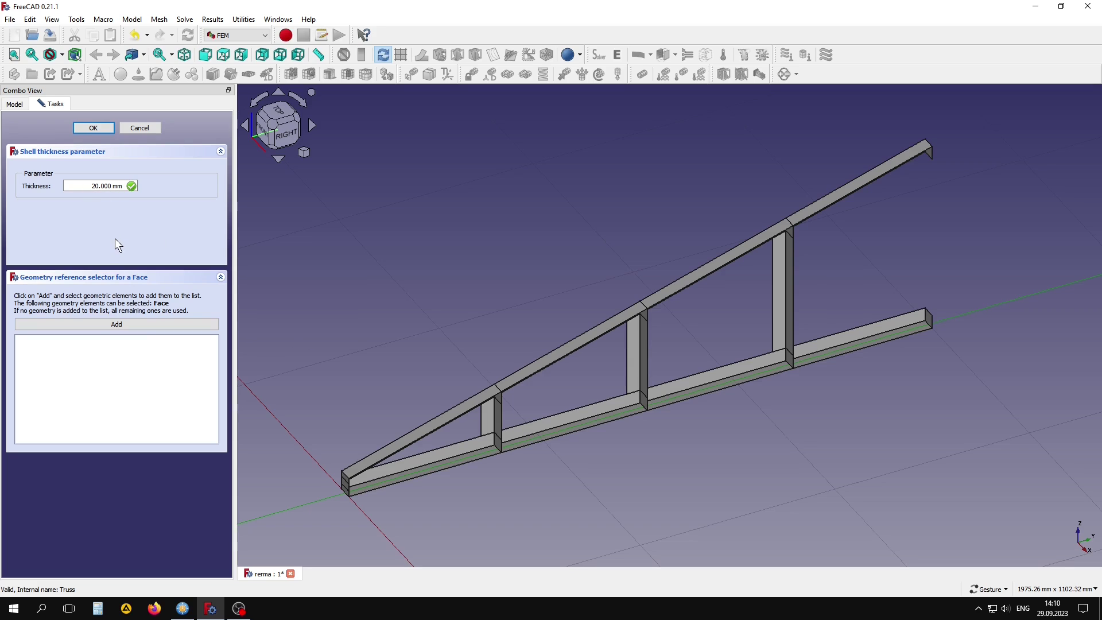
pyautogui.click(141, 324)
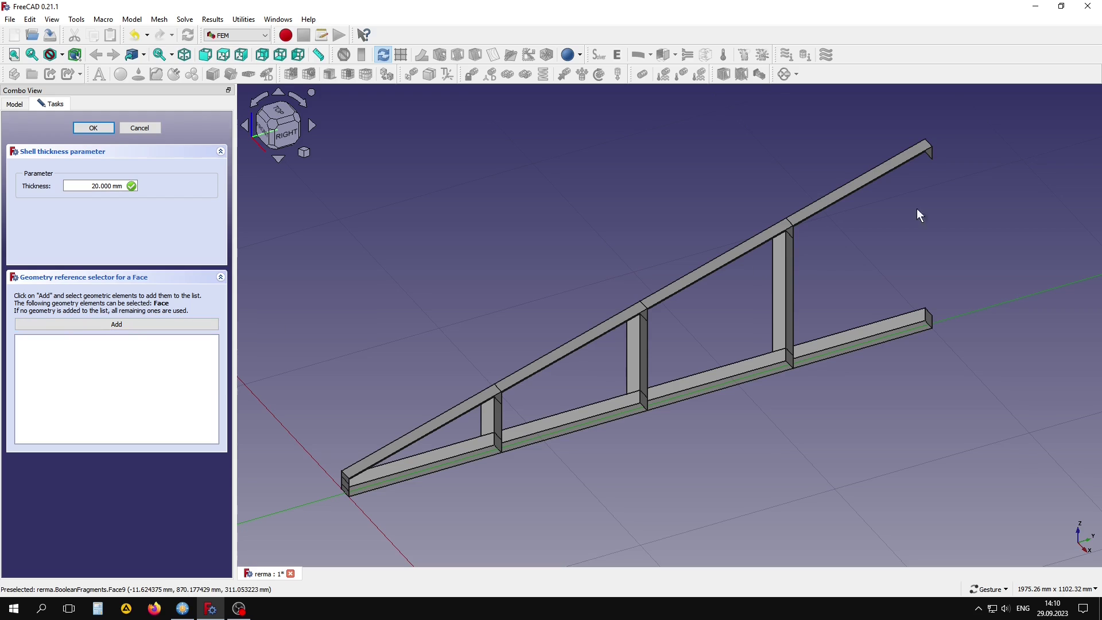
pyautogui.click(928, 152)
pyautogui.click(93, 325)
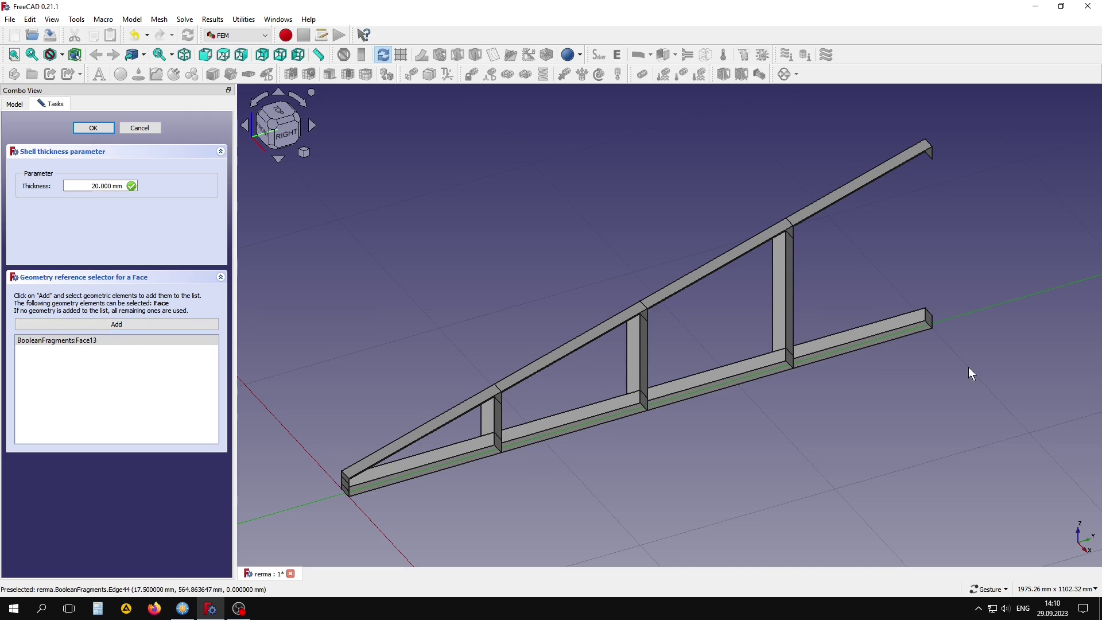
pyautogui.click(928, 321)
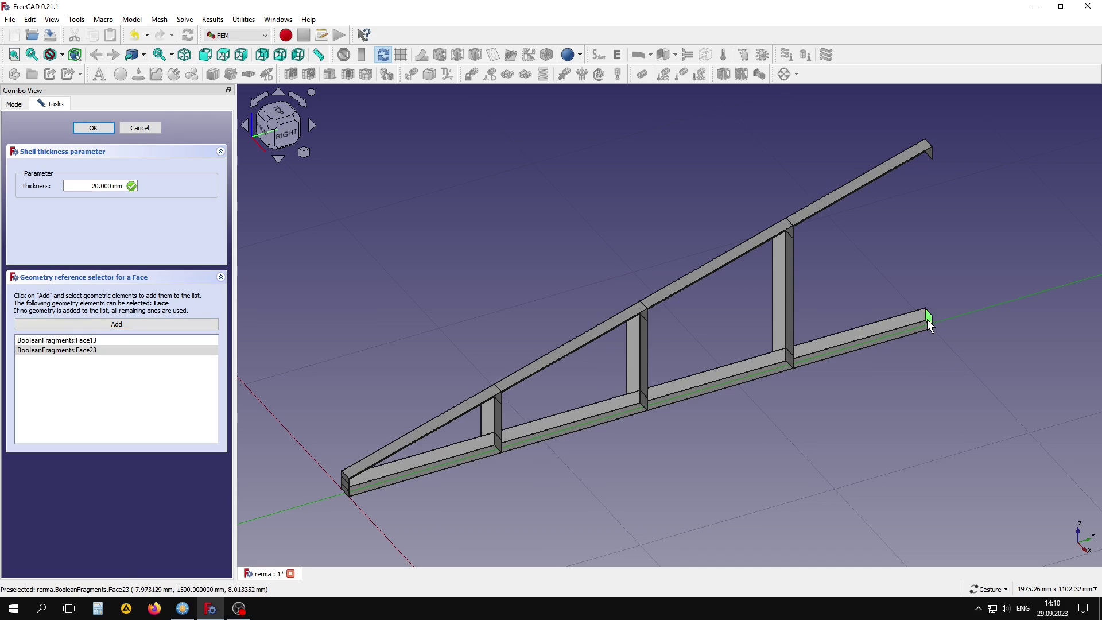
pyautogui.click(93, 128)
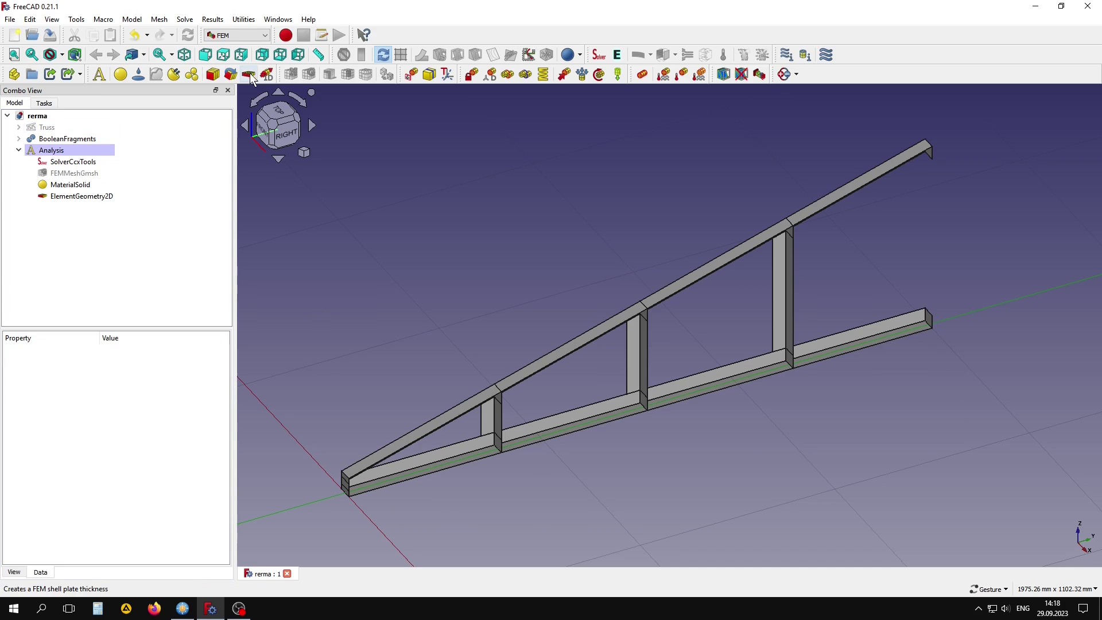
# - Add a second shell thickness of 3 mm for the remaining faces
pyautogui.click(249, 74)
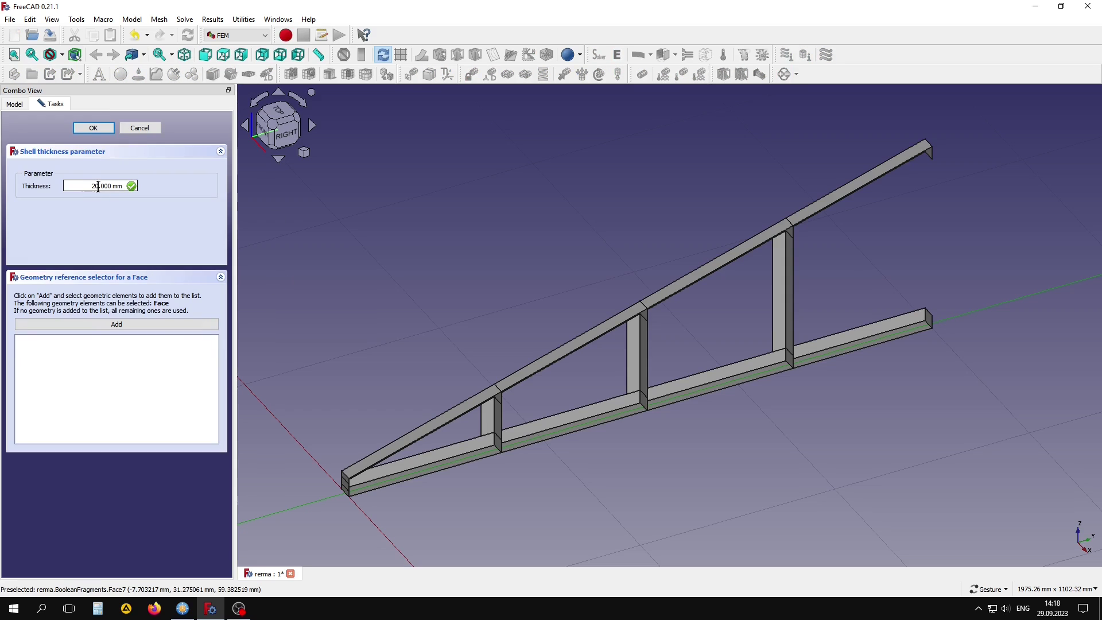
pyautogui.moveTo(98, 186); pyautogui.dragTo(82, 187)
pyautogui.write('3')
pyautogui.click(95, 128)
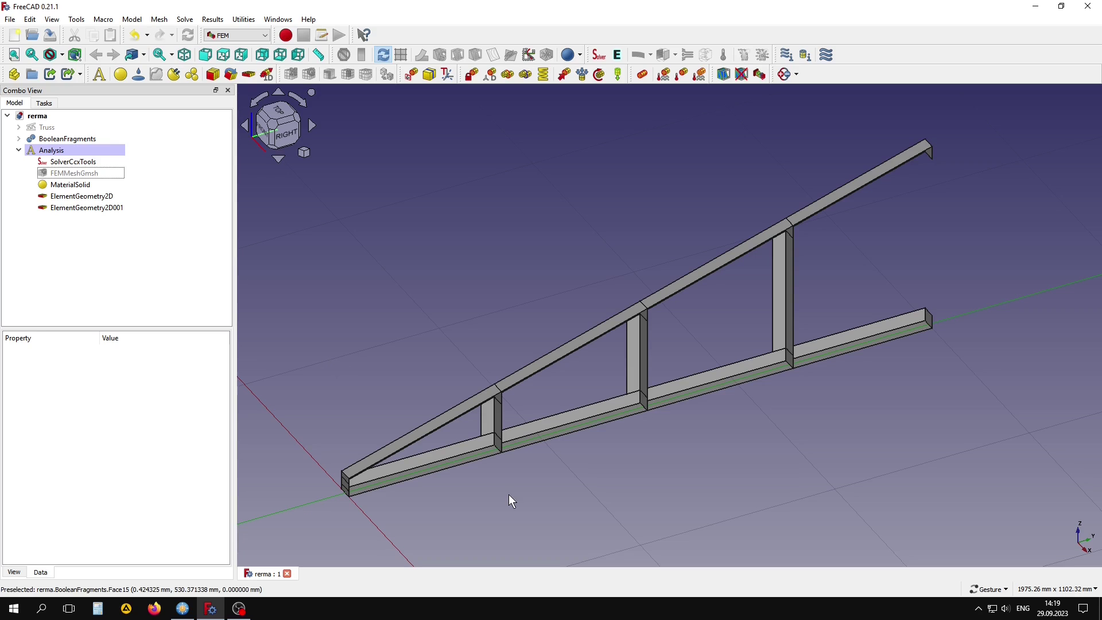
# - Fix the top beam's end edge in x, y and z with a displacement constraint
pyautogui.click(491, 75)
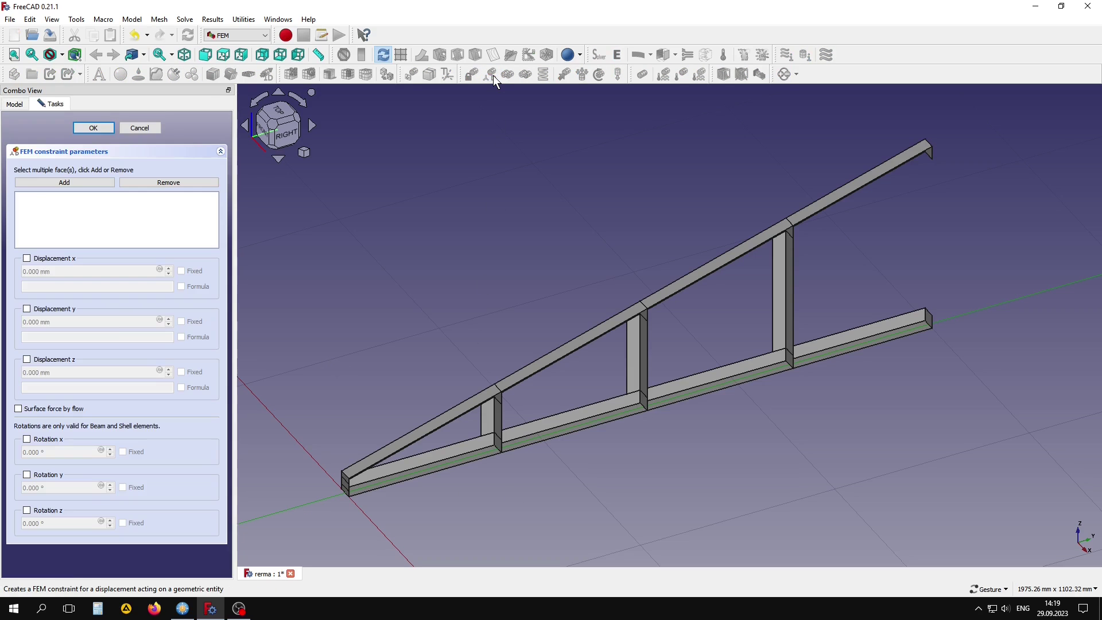
pyautogui.click(26, 258)
pyautogui.click(27, 308)
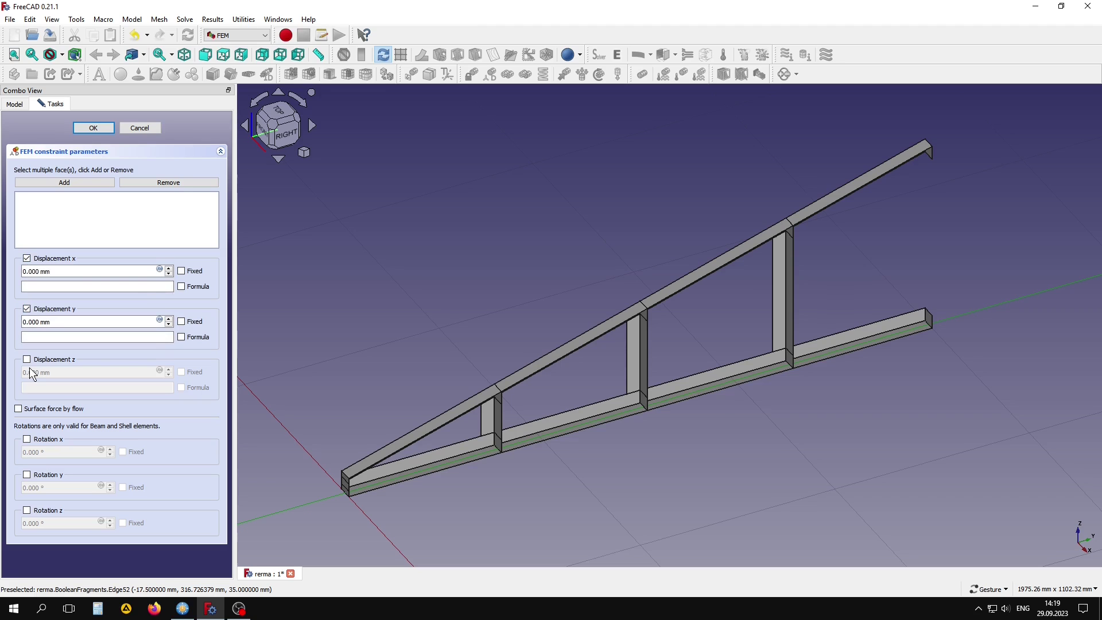
pyautogui.click(27, 360)
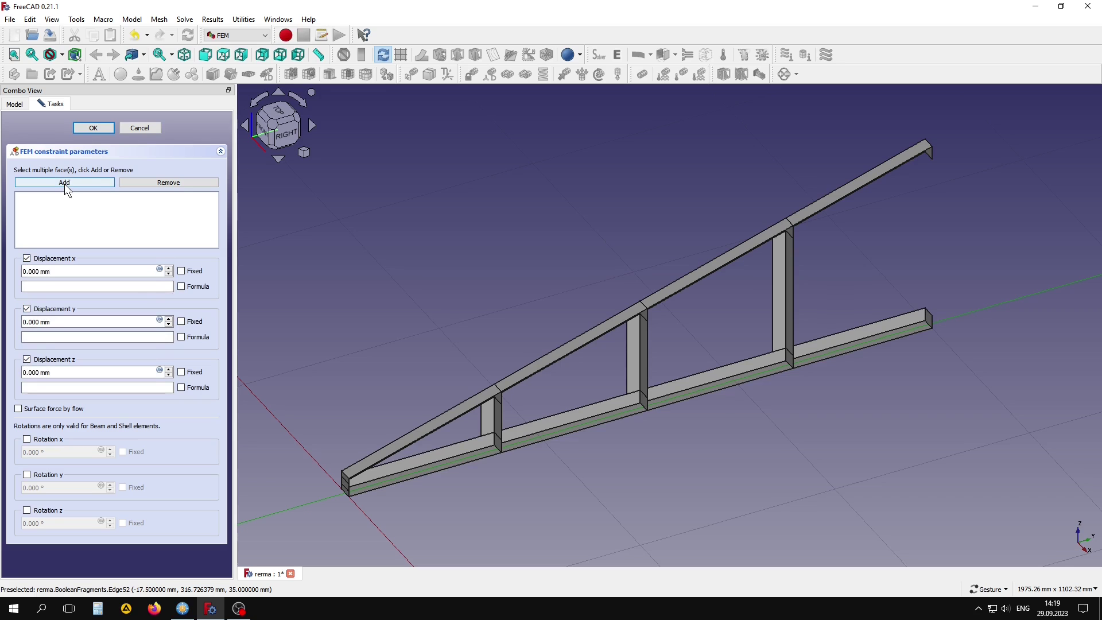
pyautogui.scroll(5, 945, 121)
pyautogui.scroll(5, 945, 124)
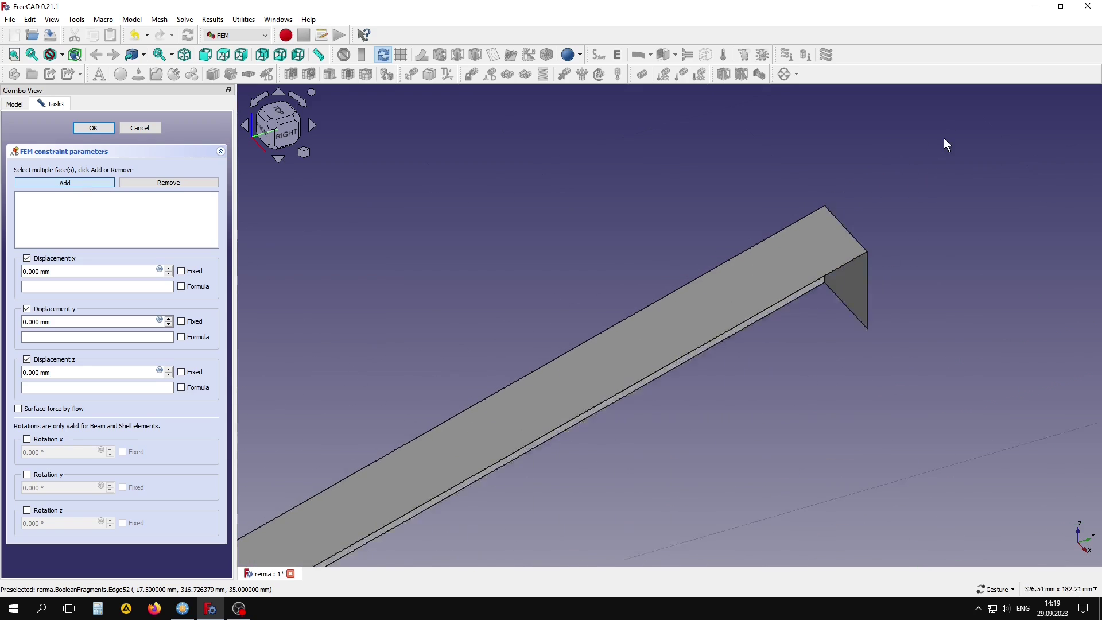
pyautogui.scroll(2, 821, 254)
pyautogui.click(798, 271)
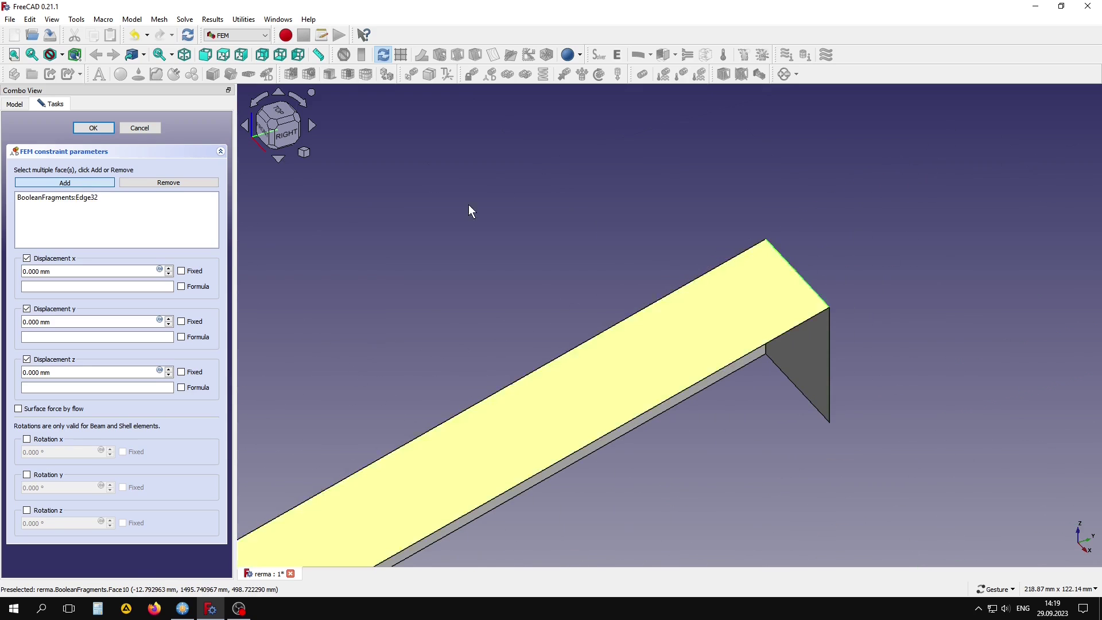
pyautogui.click(93, 129)
pyautogui.scroll(-3, 660, 202)
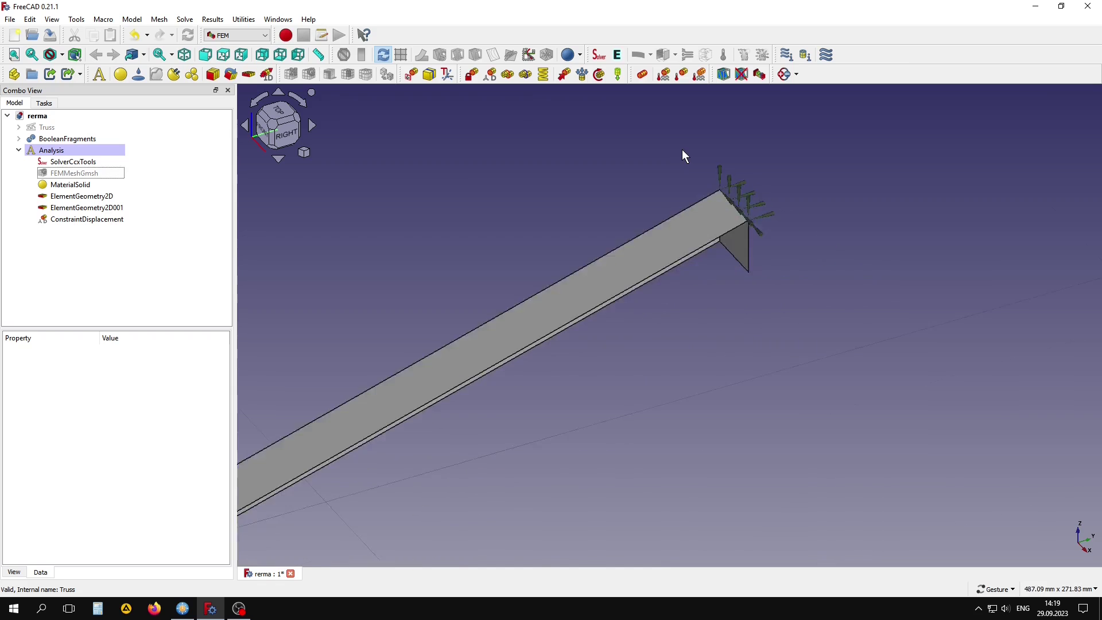
pyautogui.scroll(-3, 682, 150)
pyautogui.scroll(-3, 682, 151)
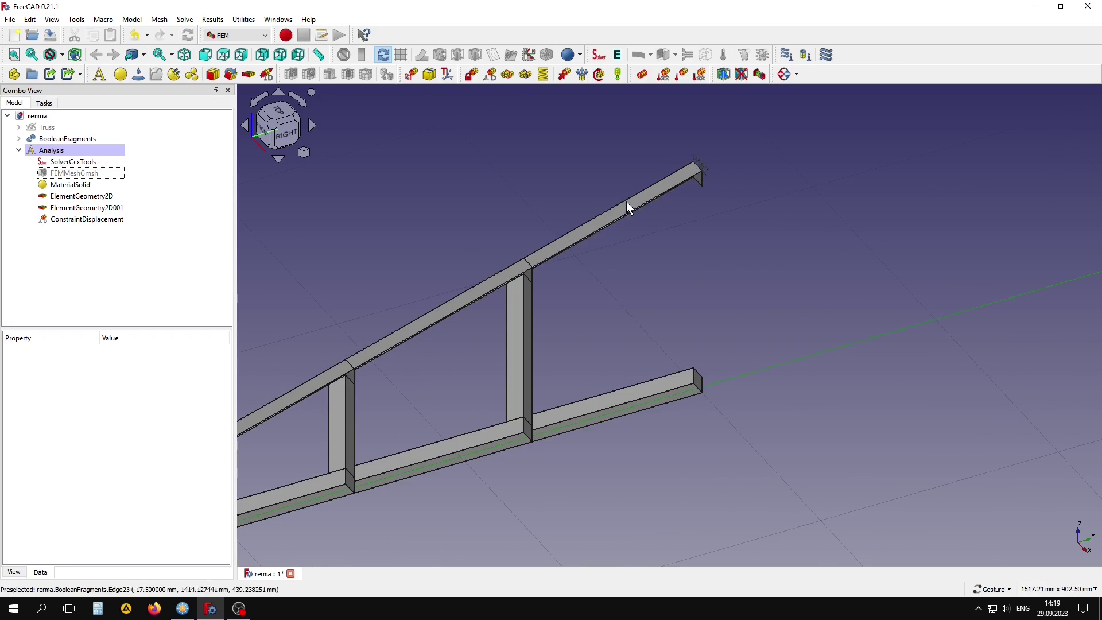
# - Fix the bottom beam's end face in x, y and z with a second displacement constraint
pyautogui.click(489, 80)
pyautogui.click(43, 259)
pyautogui.click(43, 309)
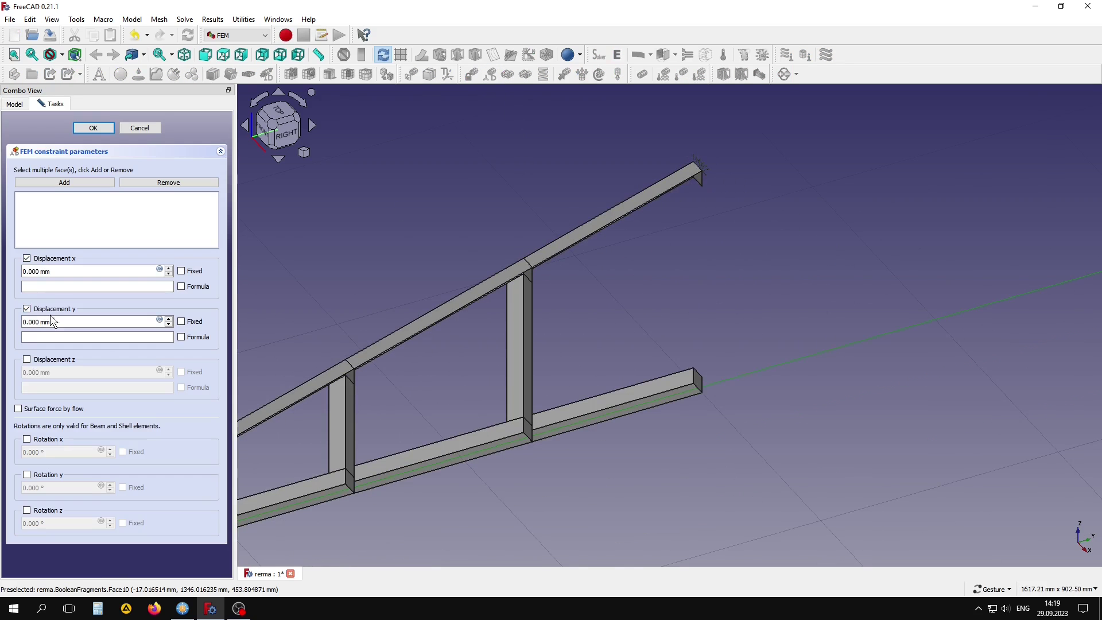
pyautogui.click(27, 360)
pyautogui.click(65, 182)
pyautogui.scroll(3, 714, 398)
pyautogui.scroll(3, 647, 335)
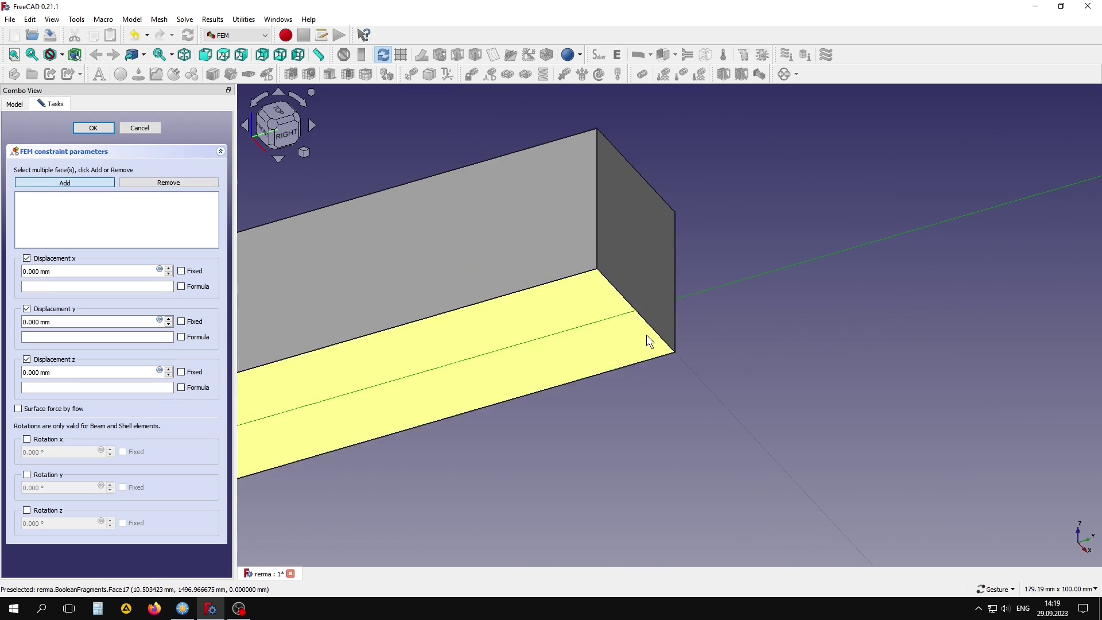
pyautogui.click(646, 336)
pyautogui.click(93, 128)
pyautogui.scroll(-3, 803, 419)
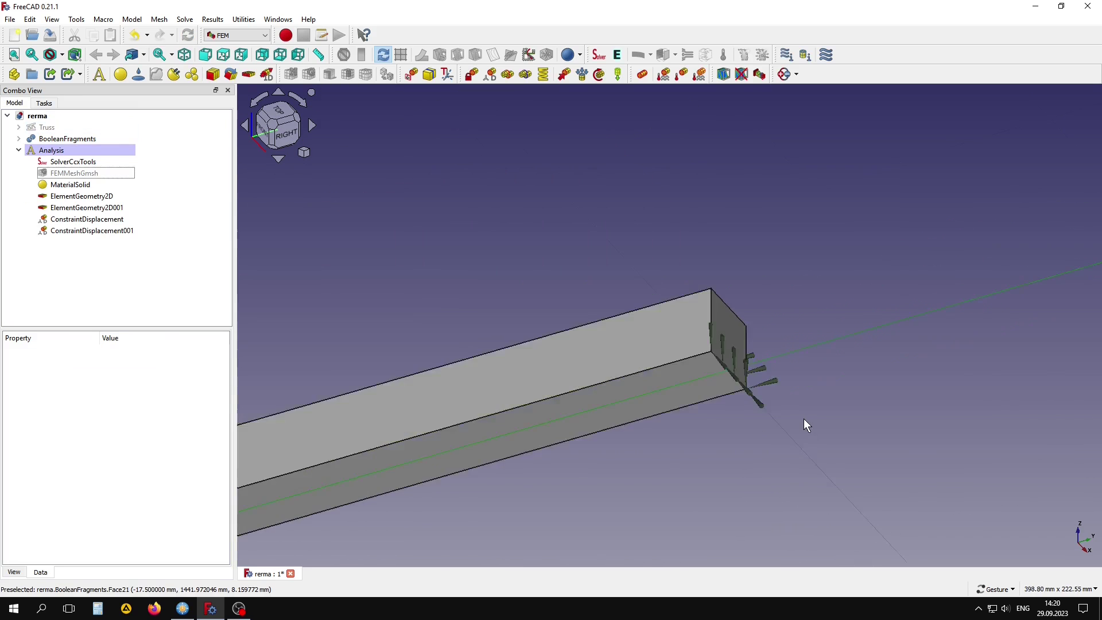
pyautogui.scroll(-5, 804, 418)
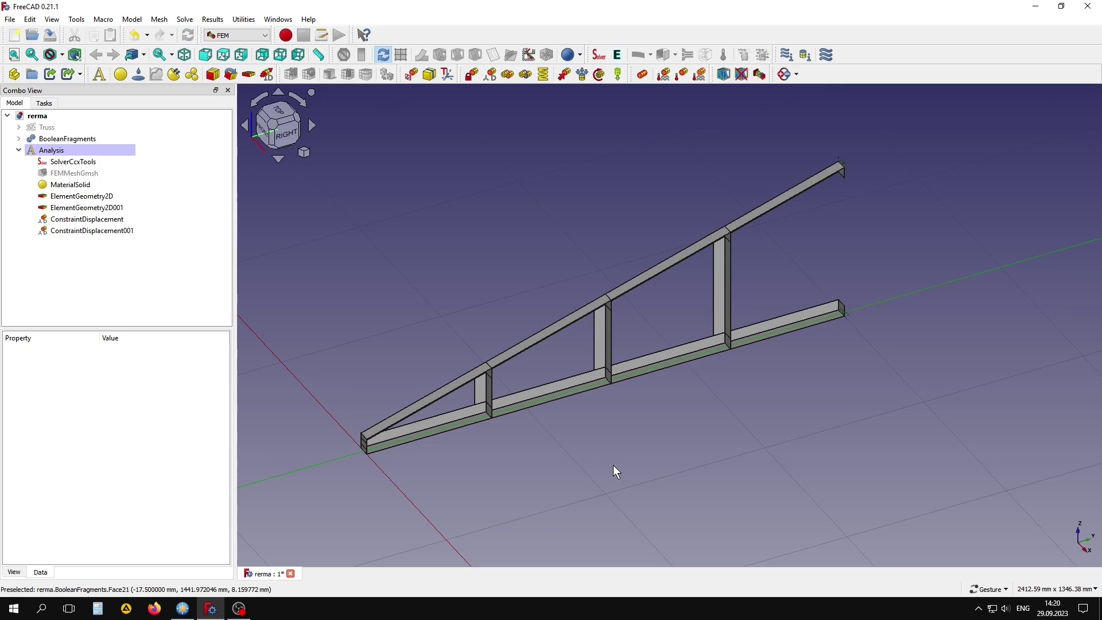
# - Add the self-weight load and a vertical force on the truss's left-end top edge
pyautogui.click(619, 74)
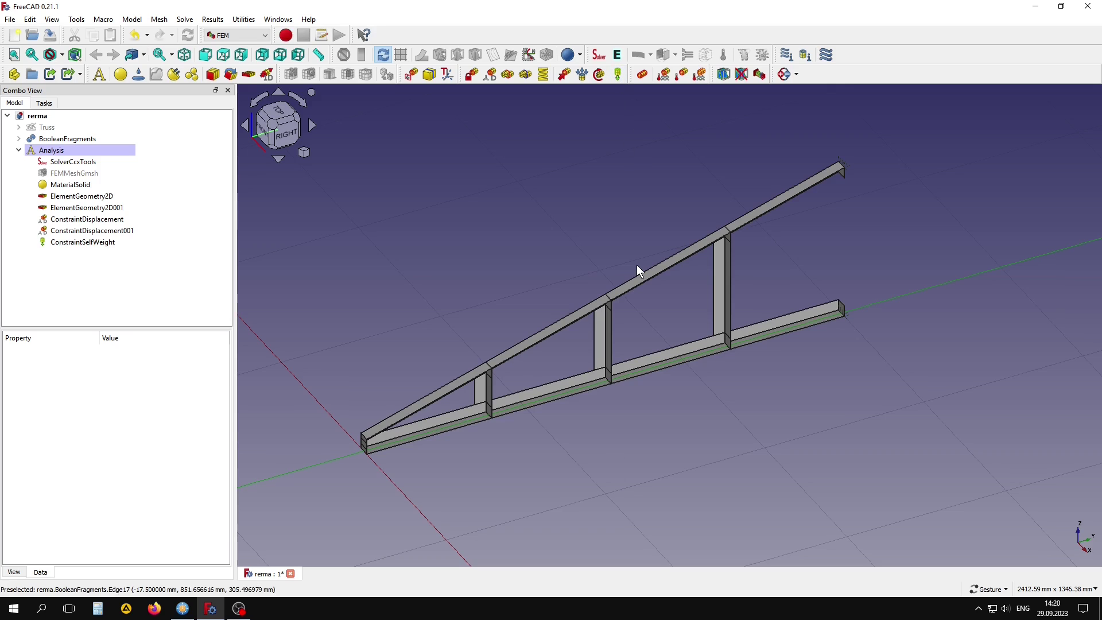
pyautogui.click(564, 74)
pyautogui.scroll(3, 371, 435)
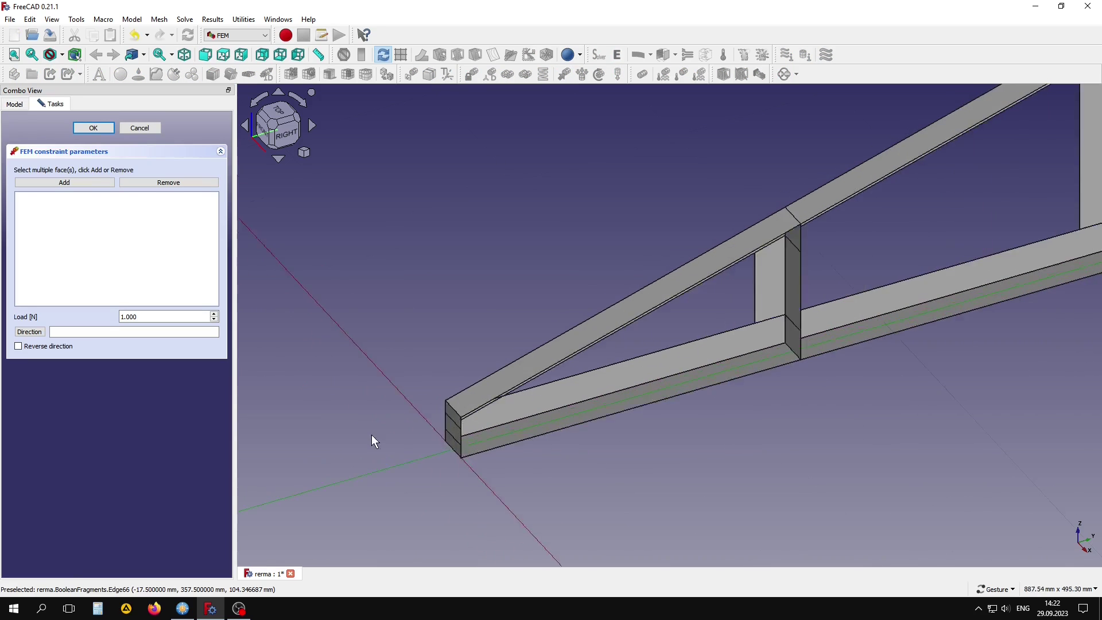
pyautogui.scroll(3, 495, 335)
pyautogui.scroll(2, 494, 334)
pyautogui.moveTo(494, 334); pyautogui.dragTo(396, 236, button='right')
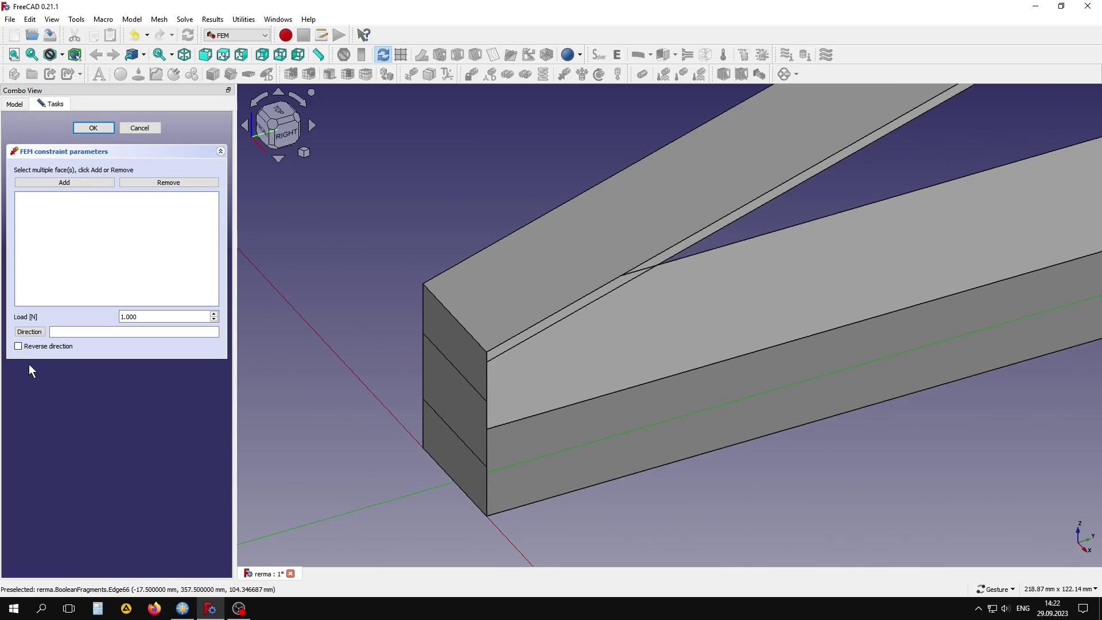
pyautogui.click(487, 374)
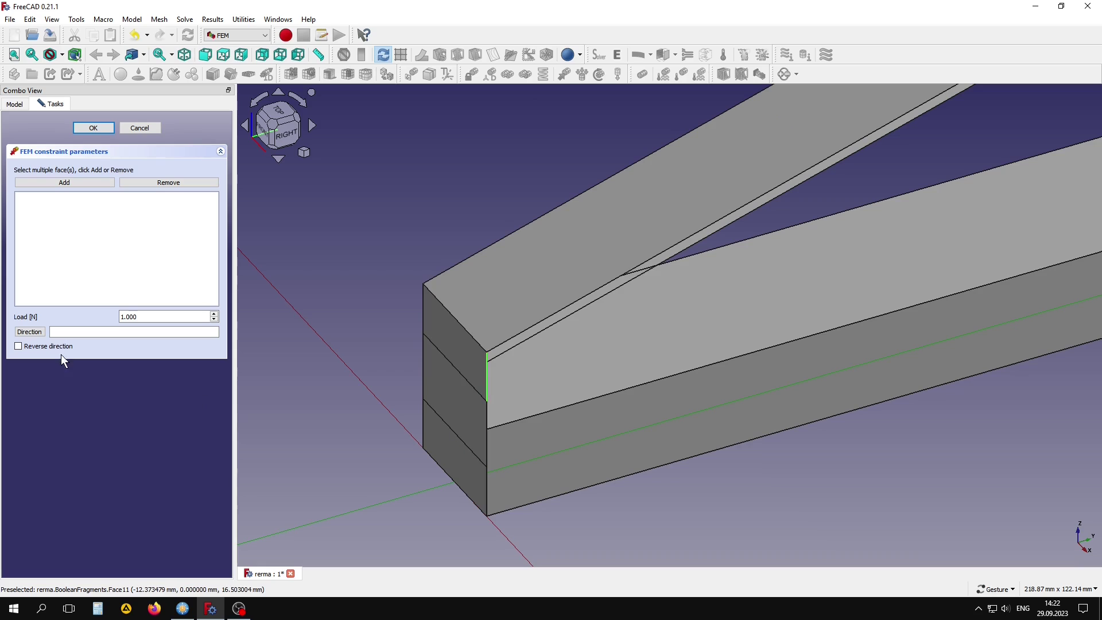
pyautogui.click(29, 331)
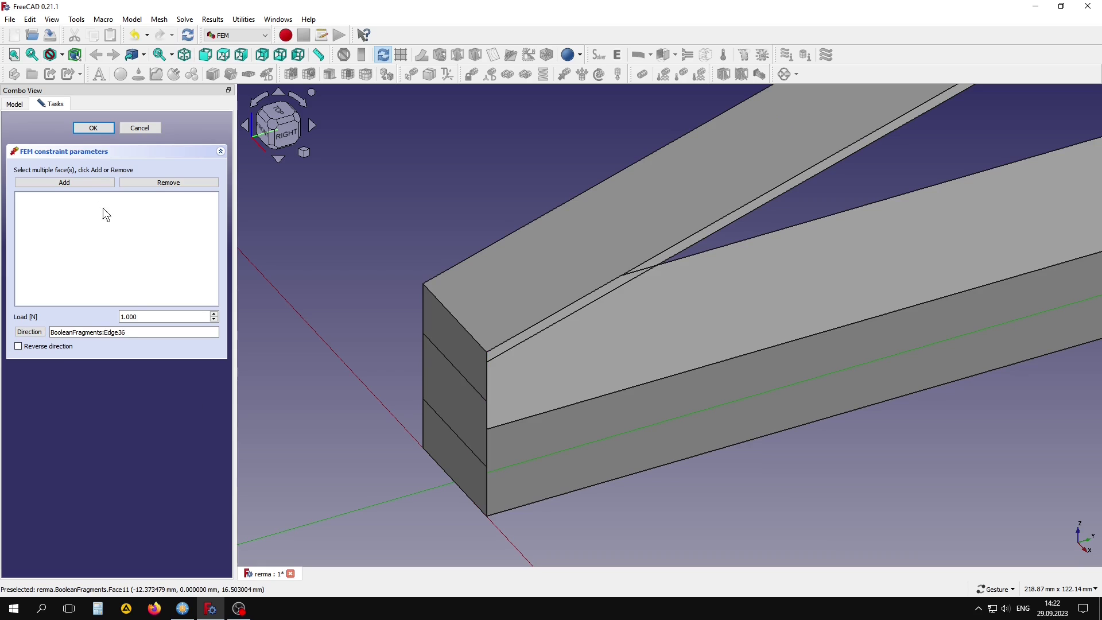
pyautogui.click(84, 181)
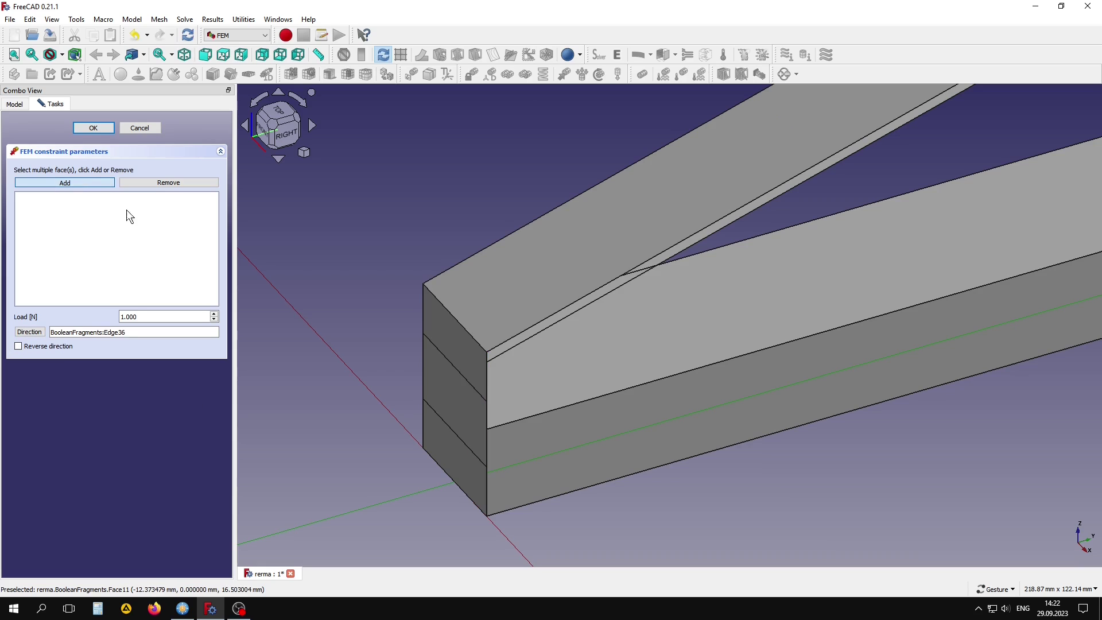
pyautogui.click(432, 296)
pyautogui.click(121, 317)
pyautogui.write('500.000')
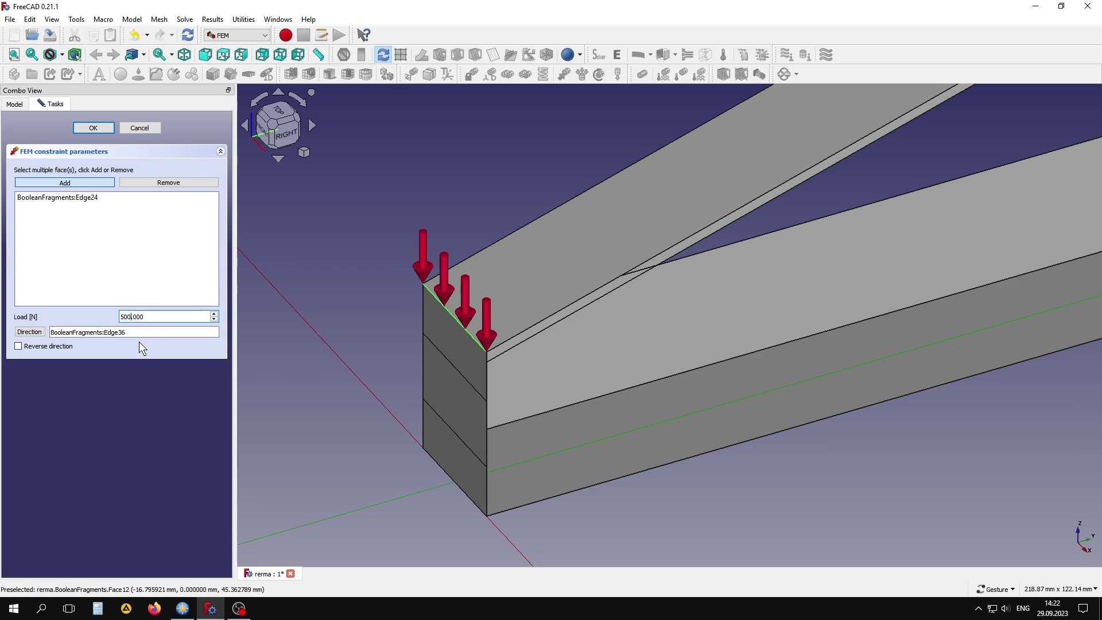
pyautogui.click(95, 129)
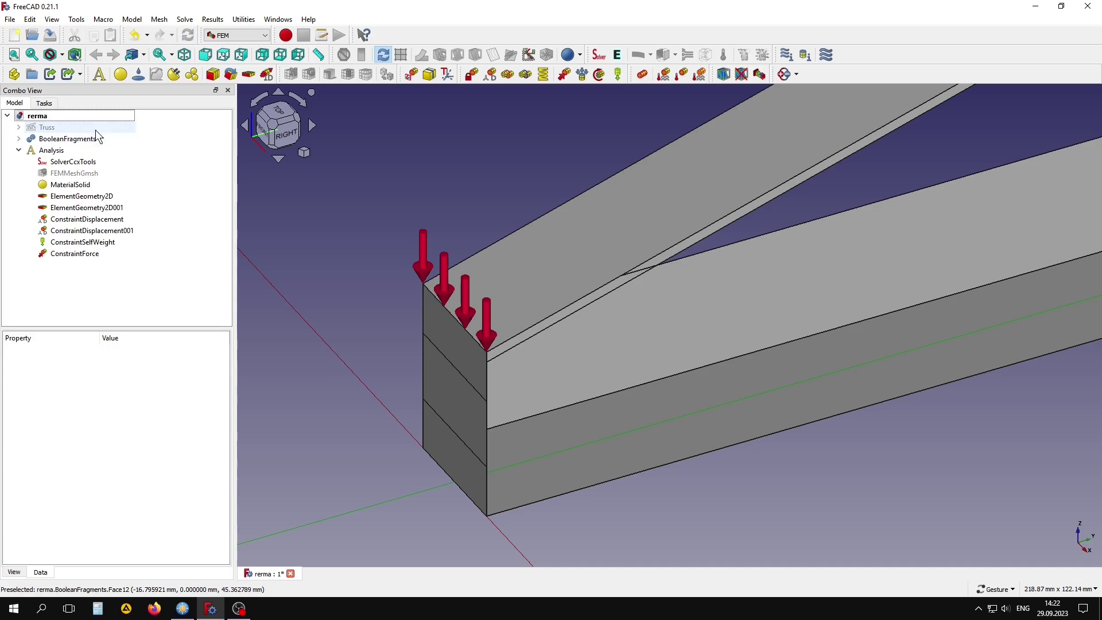
# - Apply a 500 N force on the first top-chord joint edge
pyautogui.scroll(-5, 354, 408)
pyautogui.scroll(5, 614, 247)
pyautogui.scroll(2, 615, 247)
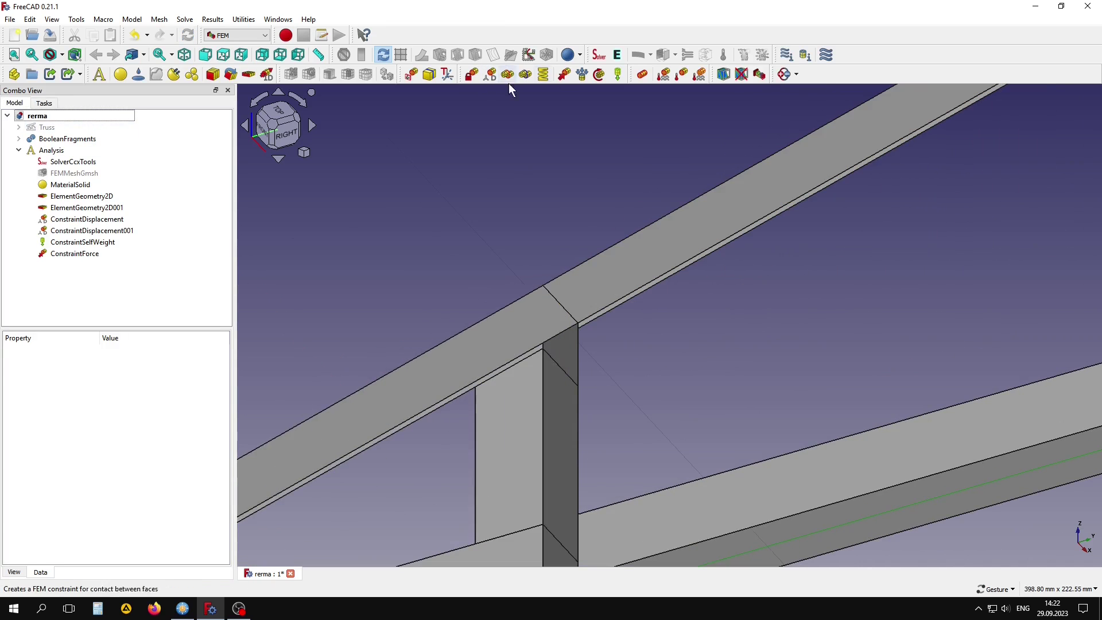
pyautogui.click(564, 74)
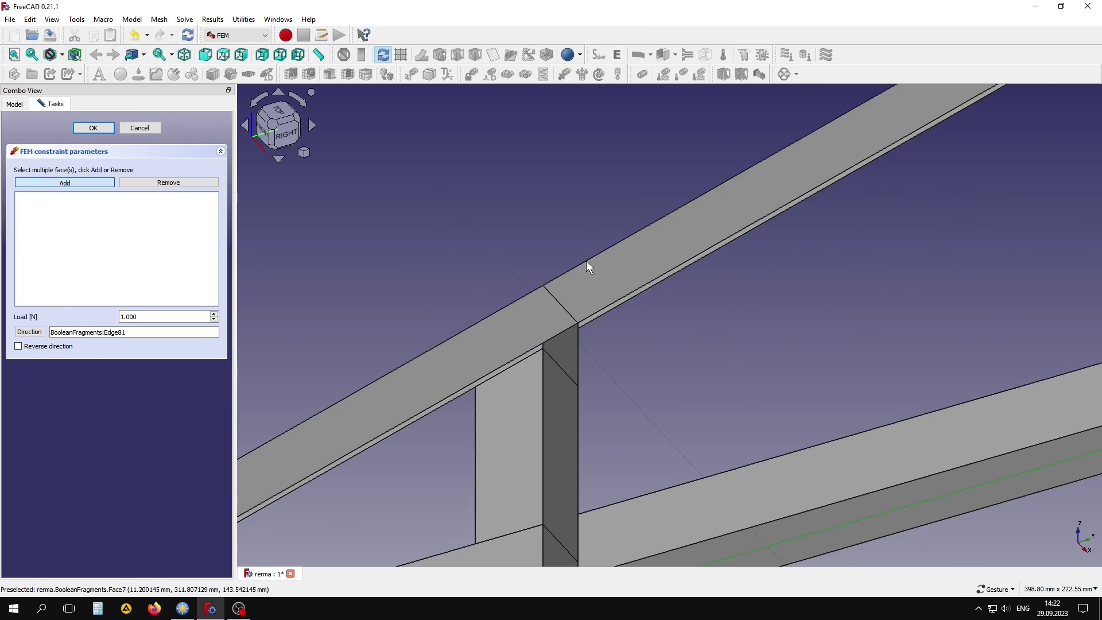
pyautogui.click(560, 304)
pyautogui.doubleClick(167, 316)
pyautogui.write('500')
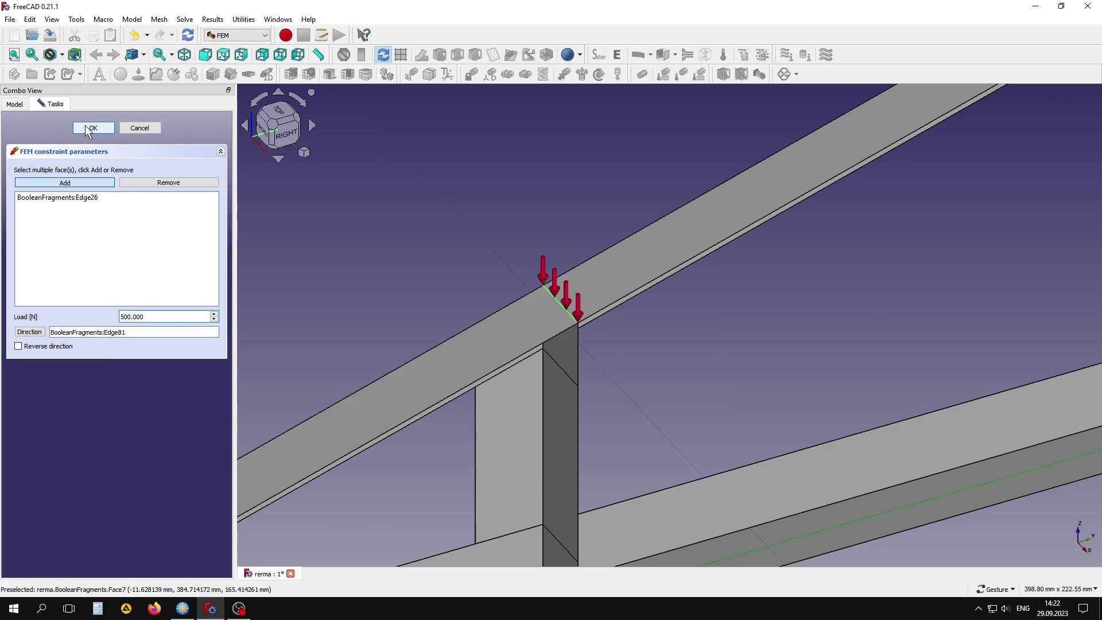
pyautogui.click(89, 131)
# - Add a third force, value 50, on the next top-chord joint with a picked direction edge
pyautogui.scroll(-3, 509, 258)
pyautogui.scroll(-3, 508, 259)
pyautogui.scroll(4, 687, 331)
pyautogui.click(565, 74)
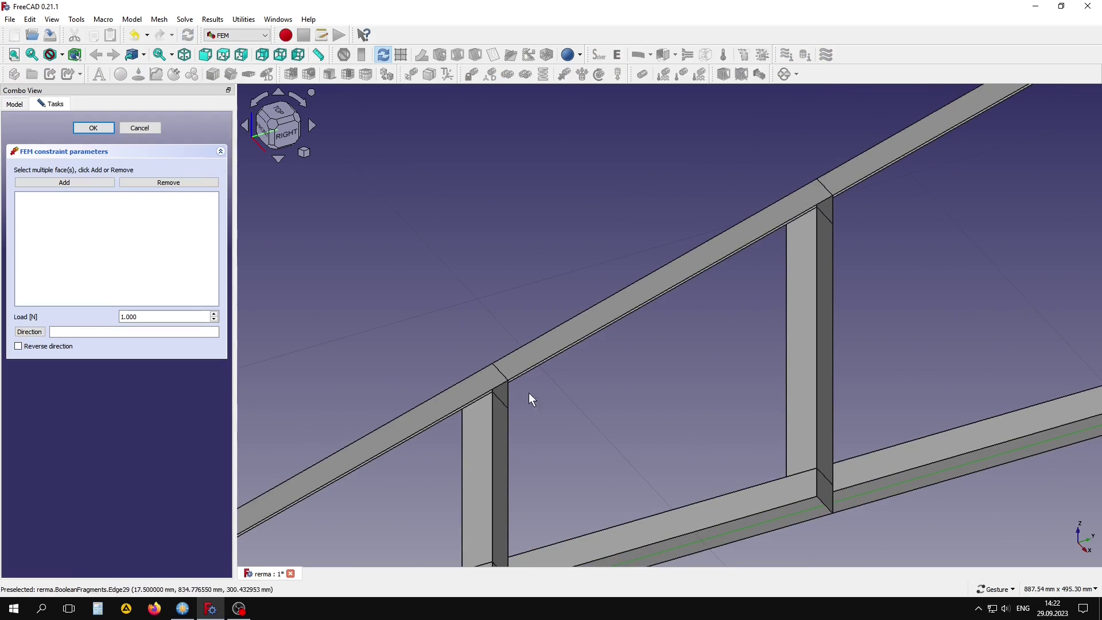
pyautogui.click(509, 393)
pyautogui.click(30, 332)
pyautogui.doubleClick(121, 316)
pyautogui.write('50')
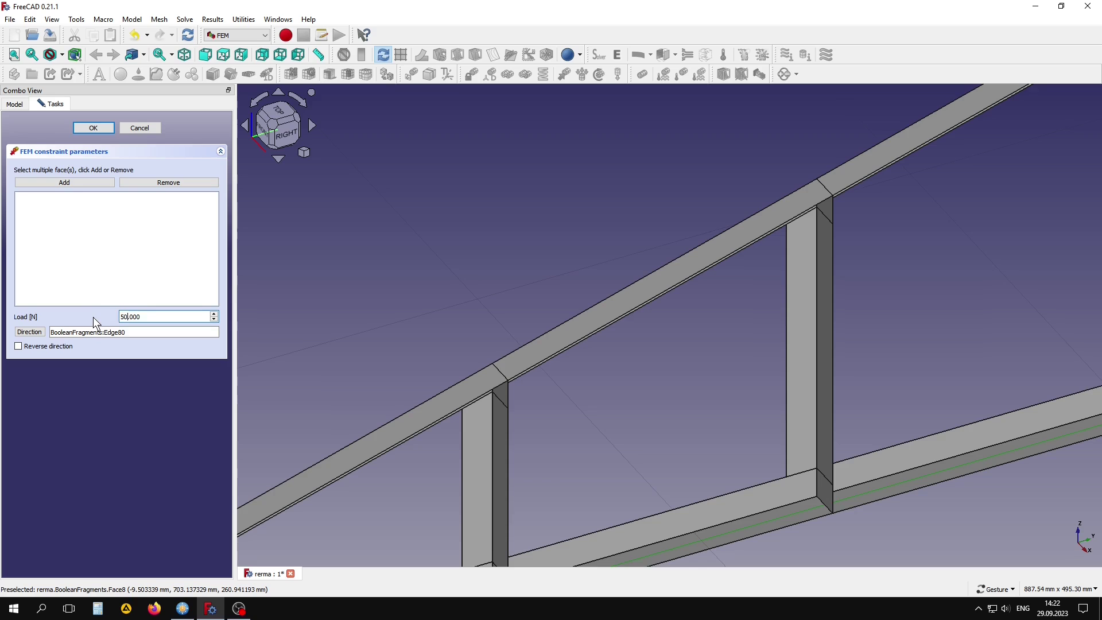
pyautogui.click(91, 182)
pyautogui.click(501, 376)
pyautogui.click(94, 128)
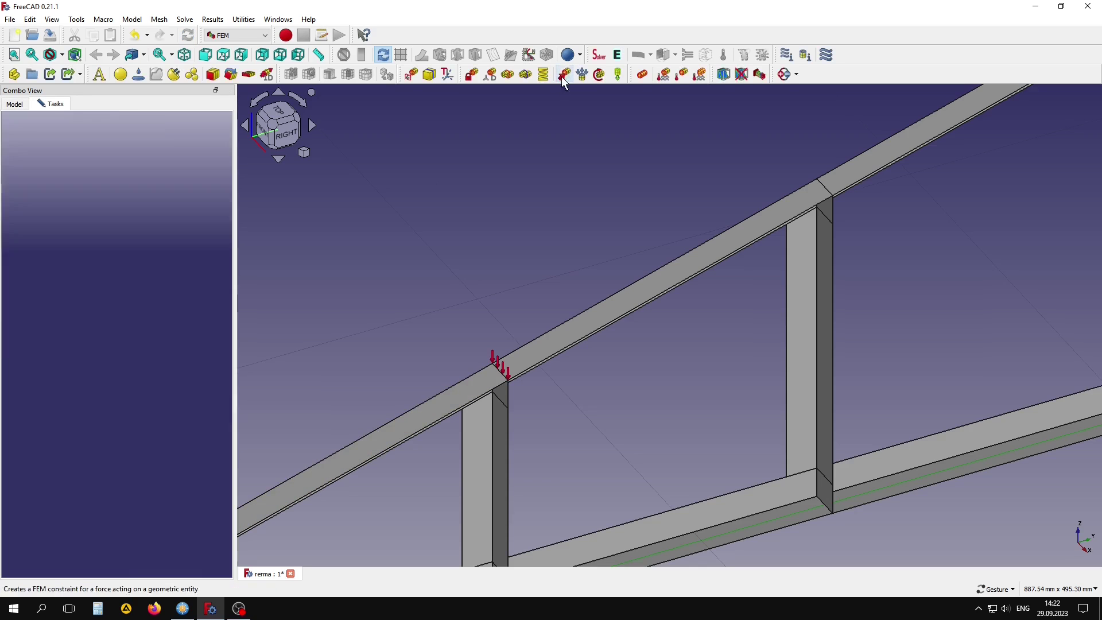
# - Set up a fourth force of 500 N on the upper top-chord joint
pyautogui.click(564, 81)
pyautogui.click(830, 201)
pyautogui.click(30, 332)
pyautogui.click(86, 183)
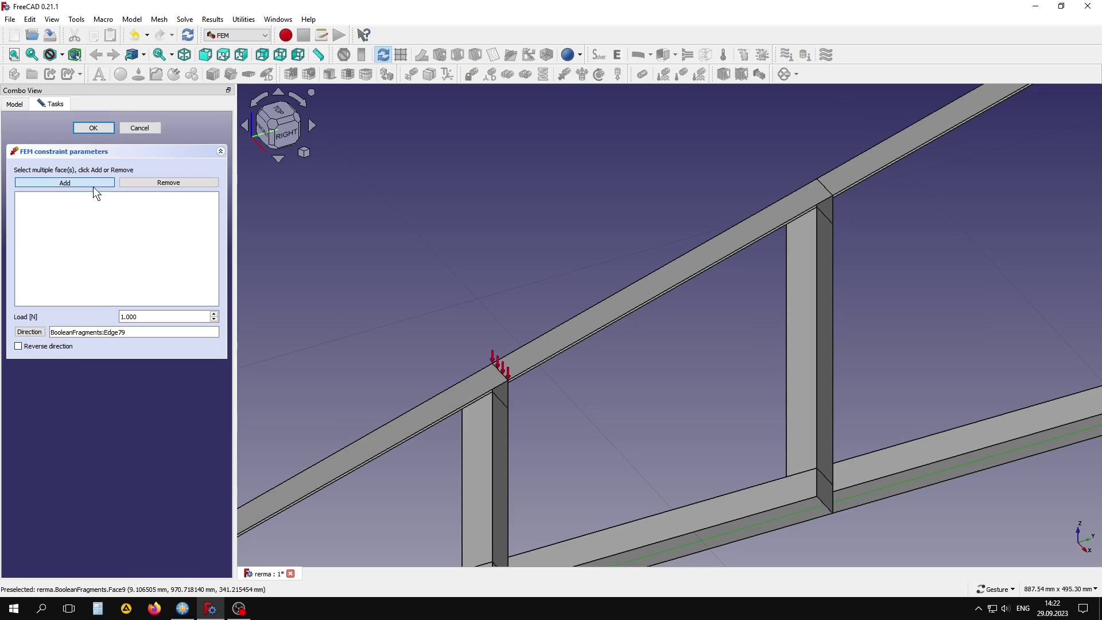
pyautogui.click(827, 194)
pyautogui.doubleClick(138, 316)
pyautogui.write('500')
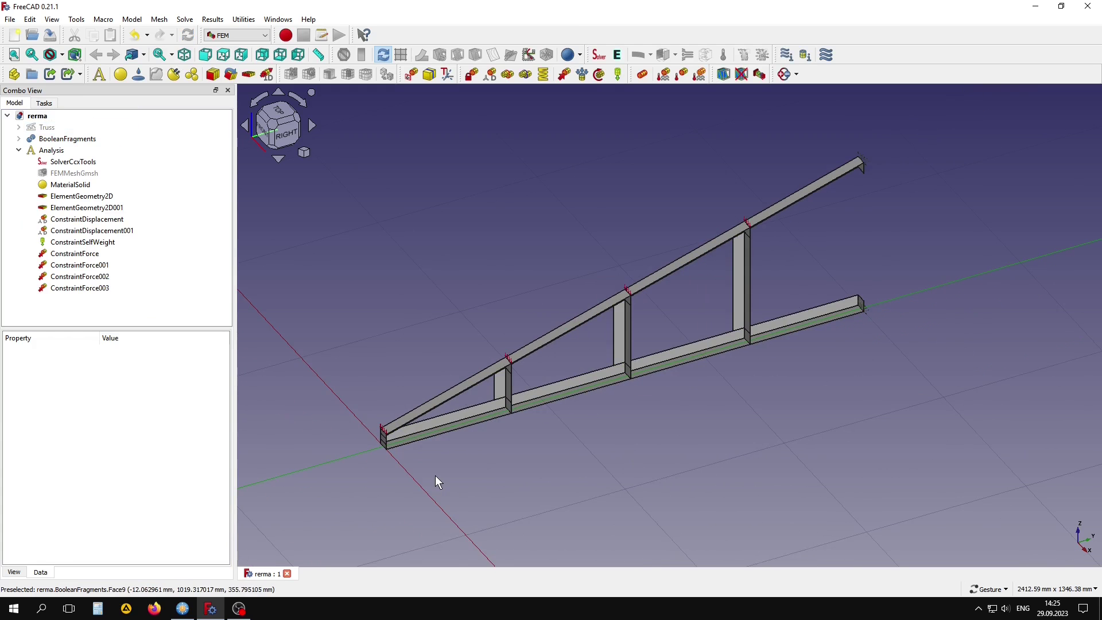
# - Set SolverCcxTools' Beam Shell Result Output 3D property from false to true
pyautogui.click(80, 163)
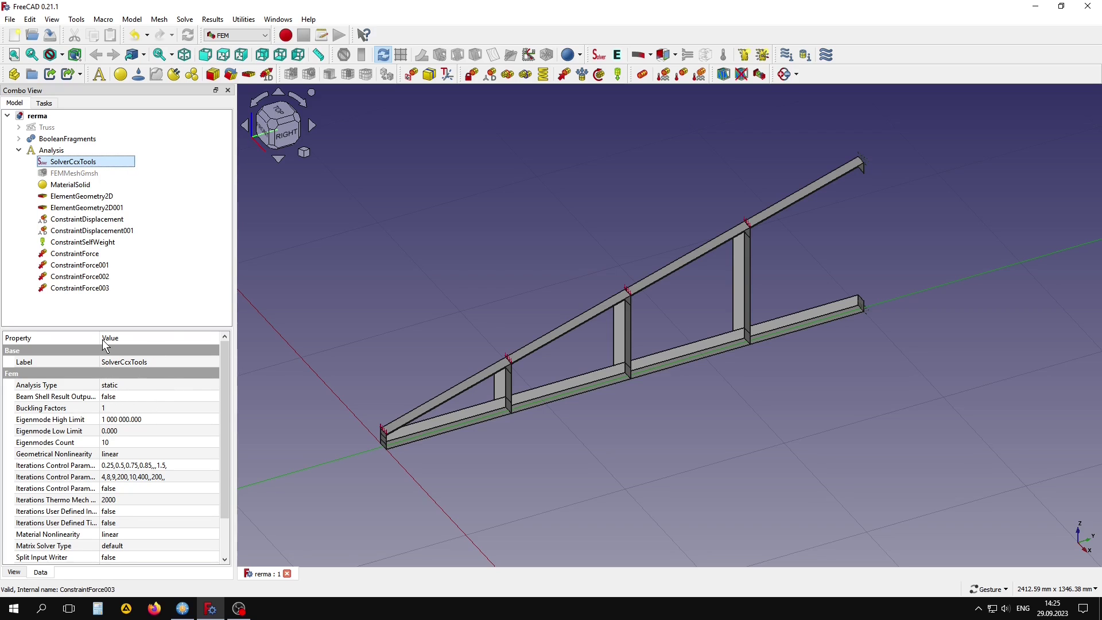
pyautogui.moveTo(99, 339); pyautogui.dragTo(110, 339)
pyautogui.click(57, 398)
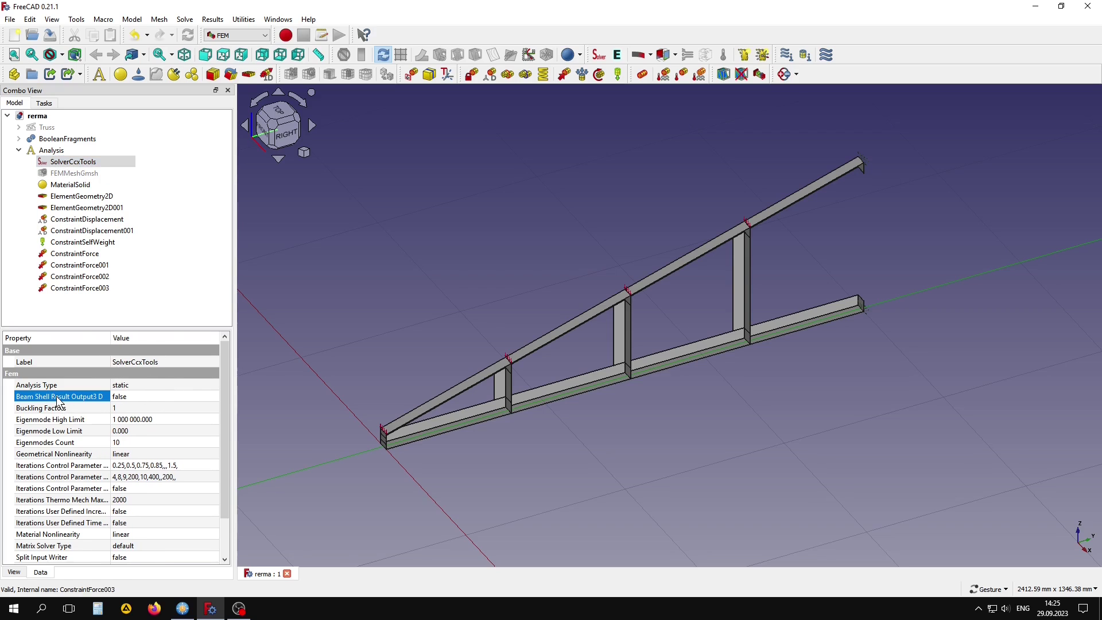
pyautogui.click(155, 396)
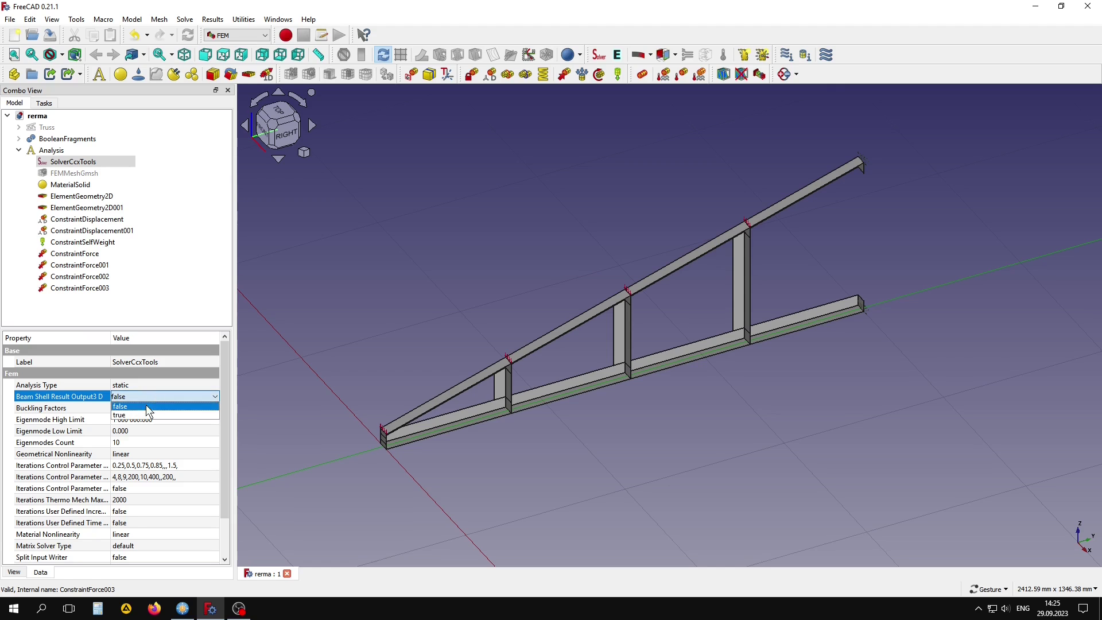
pyautogui.click(124, 415)
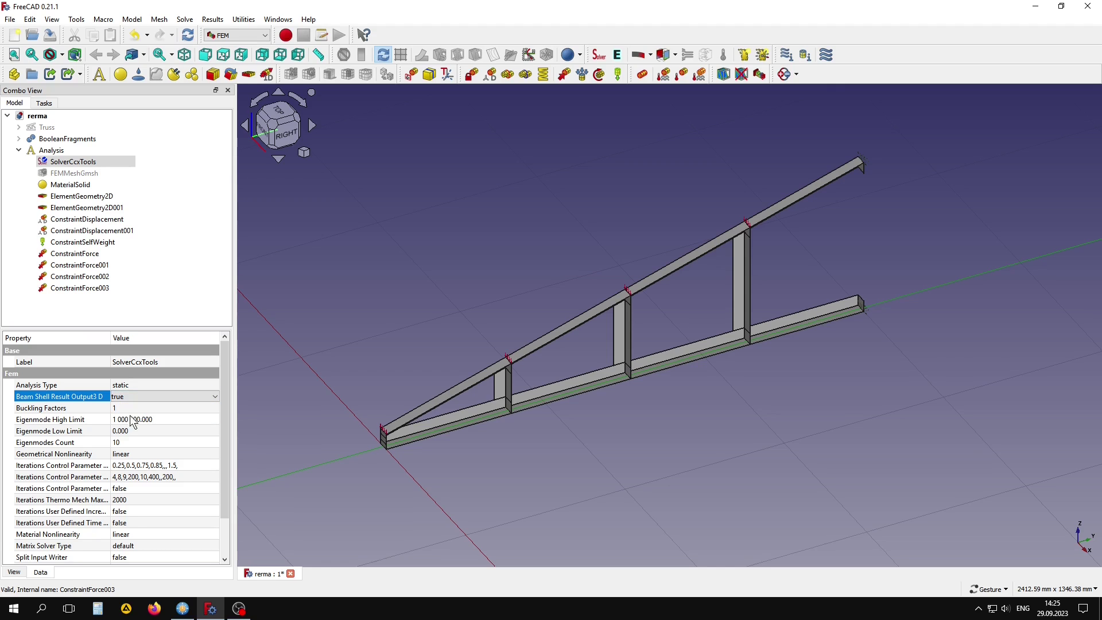
pyautogui.click(303, 409)
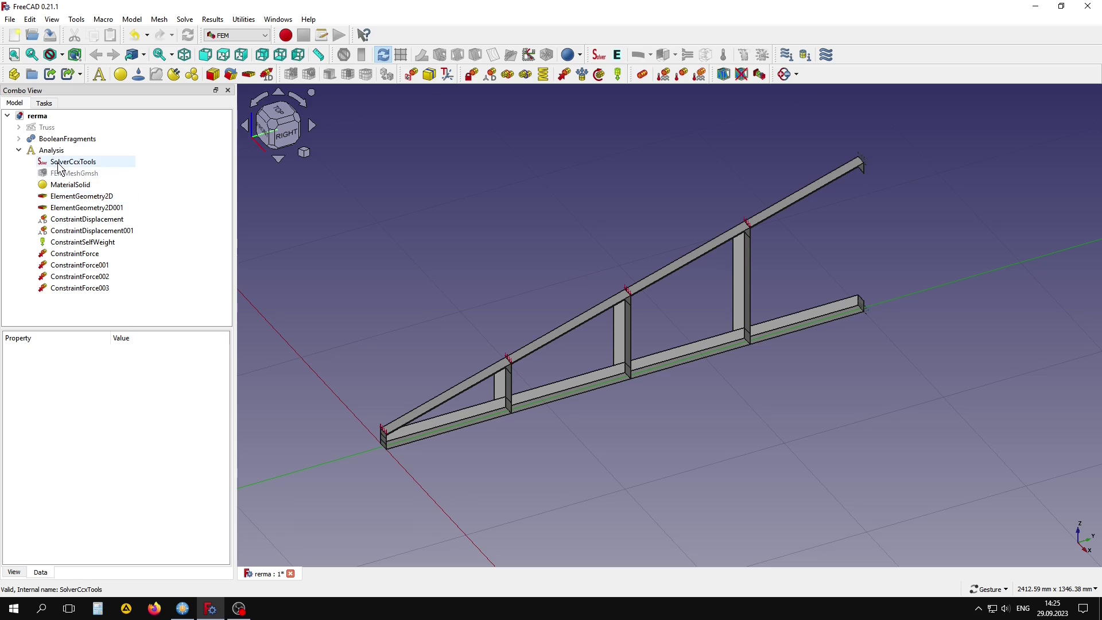
# - Write the .inp file and run the static CalculiX solve, producing CCX_Results and Pipeline_CCX_Results
pyautogui.doubleClick(60, 163)
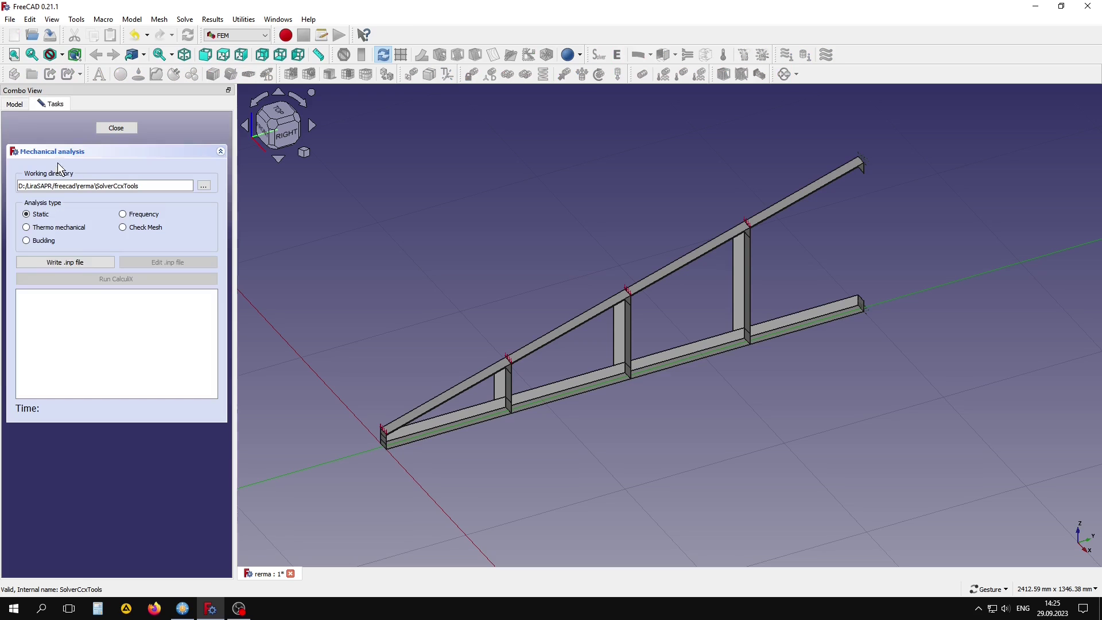
pyautogui.click(66, 264)
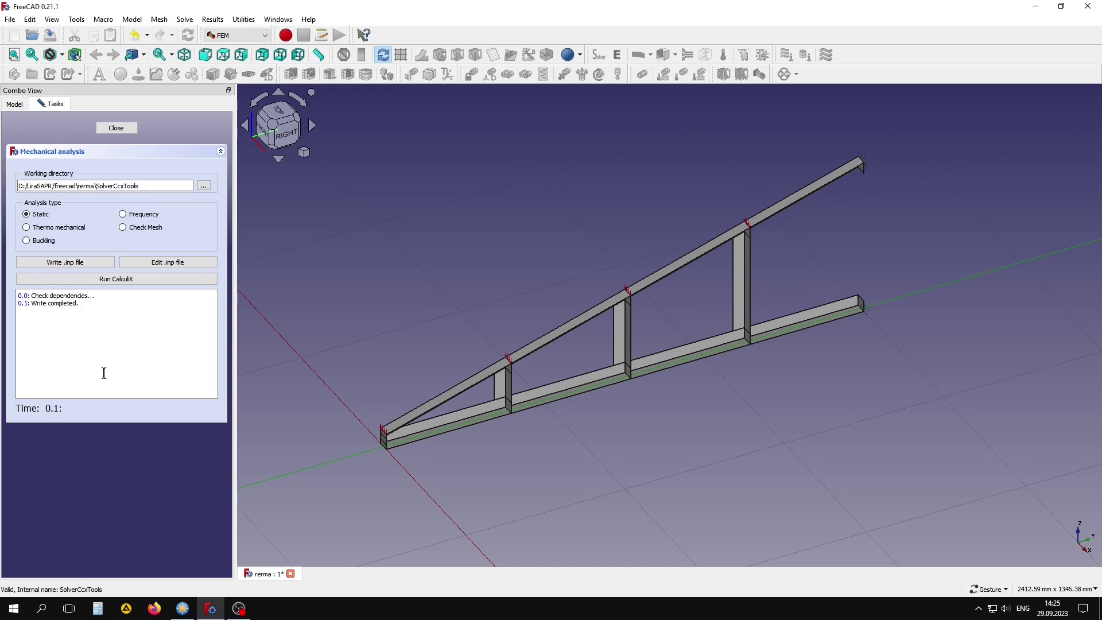
pyautogui.click(122, 280)
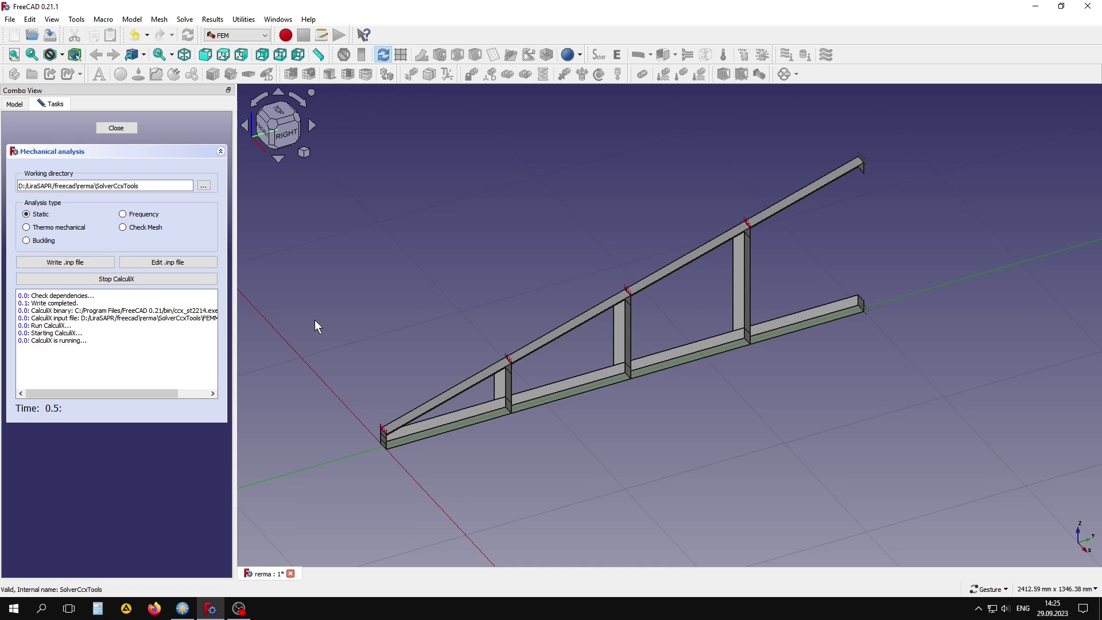
pyautogui.click(115, 128)
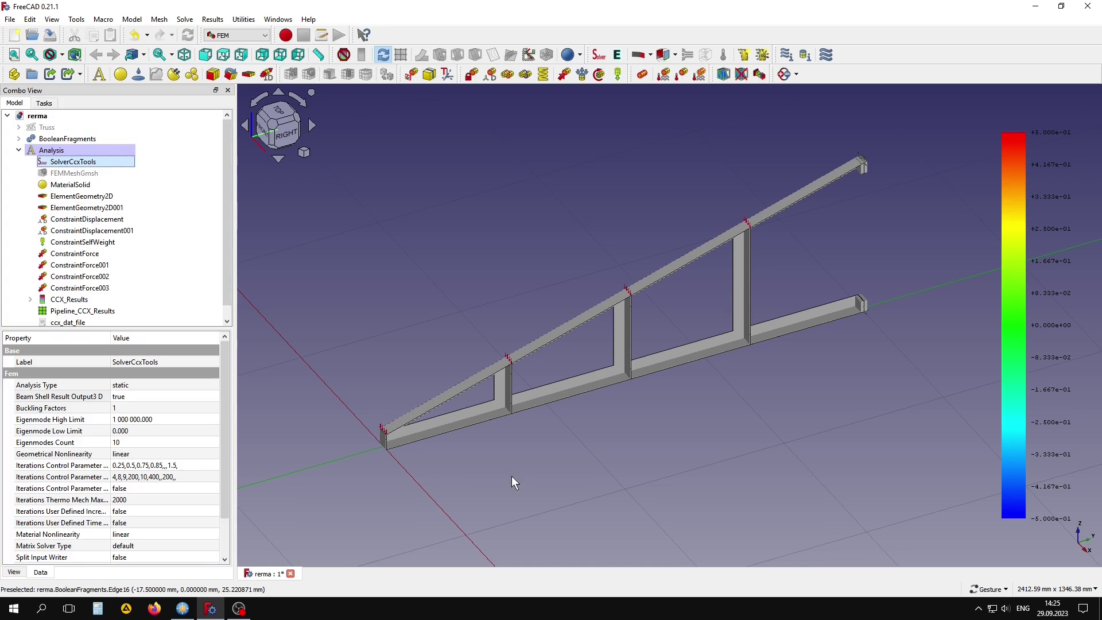
# - Colour the truss by Displacement Z and show the deformed shape at factor 25
pyautogui.doubleClick(77, 300)
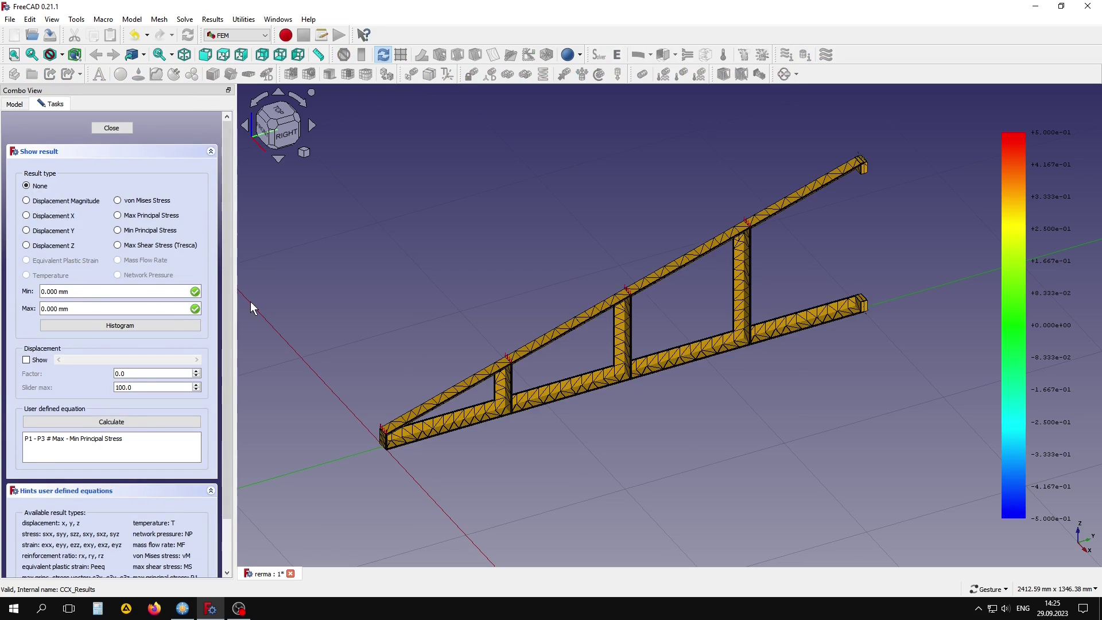
pyautogui.click(53, 246)
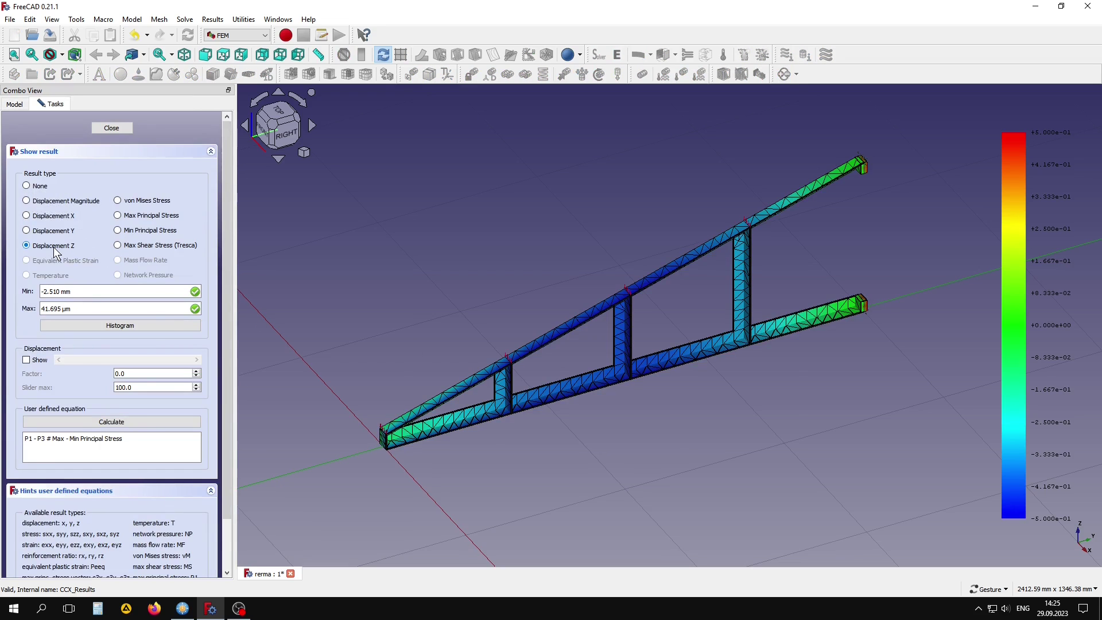
pyautogui.click(26, 360)
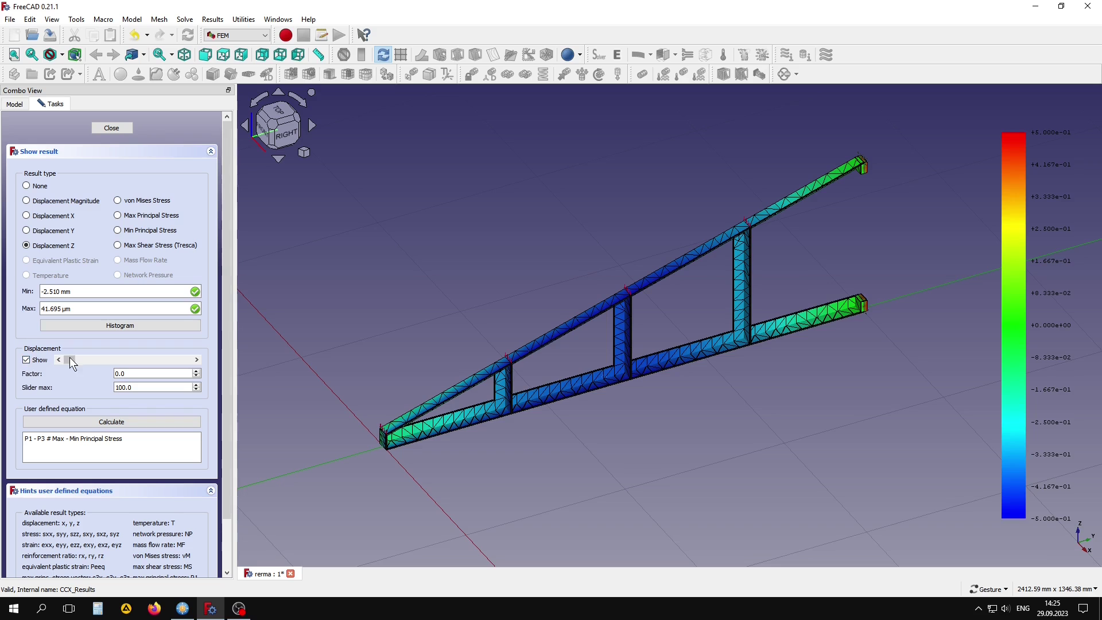
pyautogui.moveTo(70, 357); pyautogui.dragTo(100, 360)
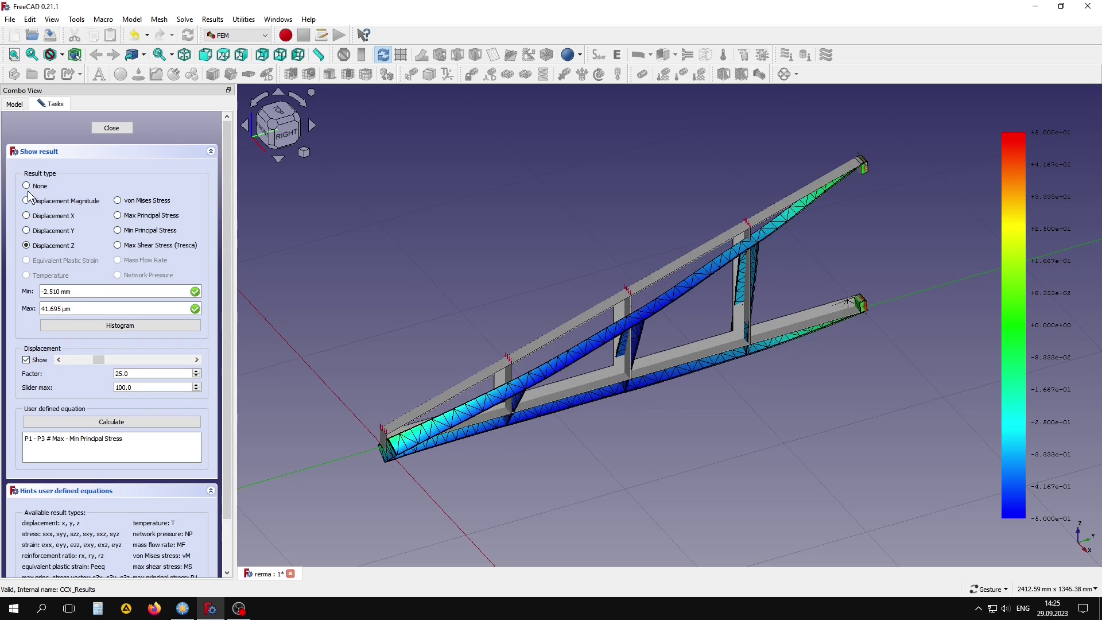
# - Hide Pipeline_CCX_Results and orbit the displaced truss toward a front view
pyautogui.click(15, 105)
pyautogui.click(52, 142)
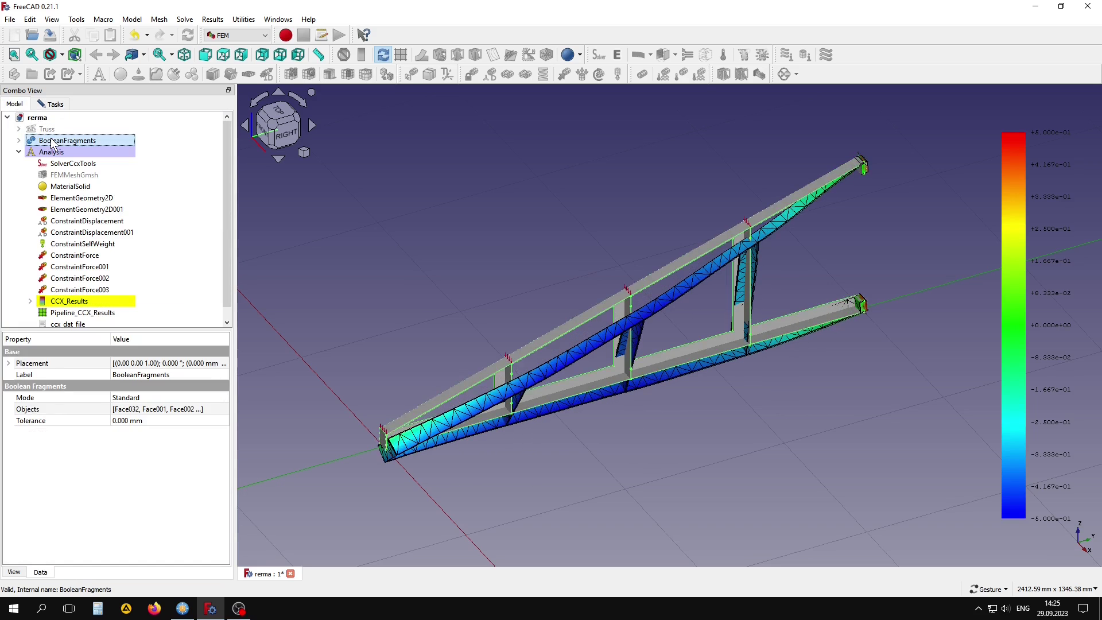
pyautogui.click(84, 314)
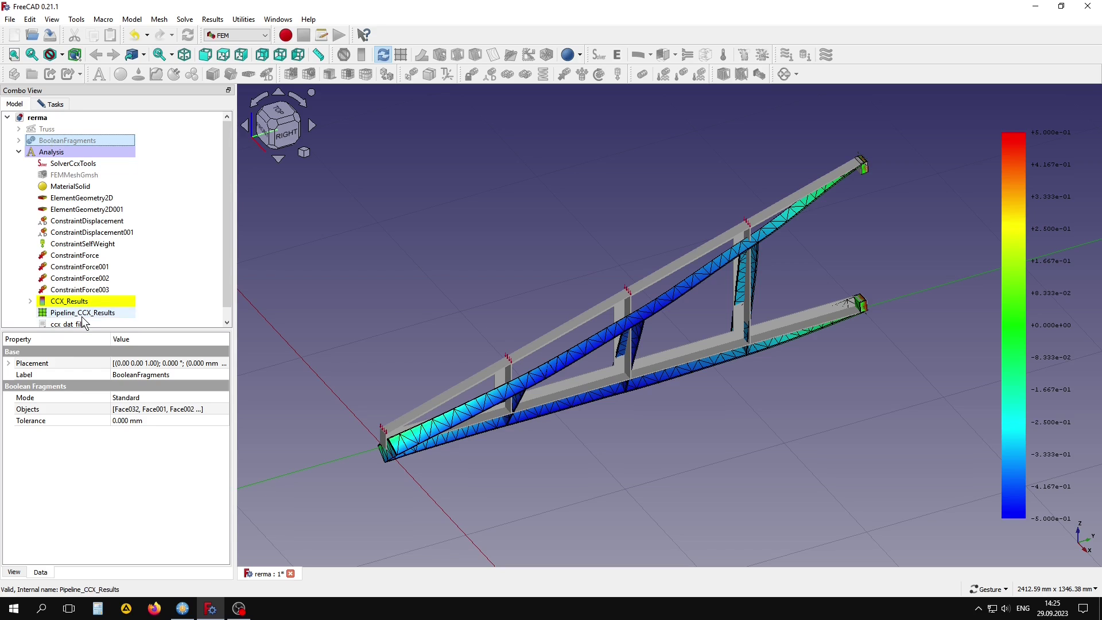
pyautogui.press('space')
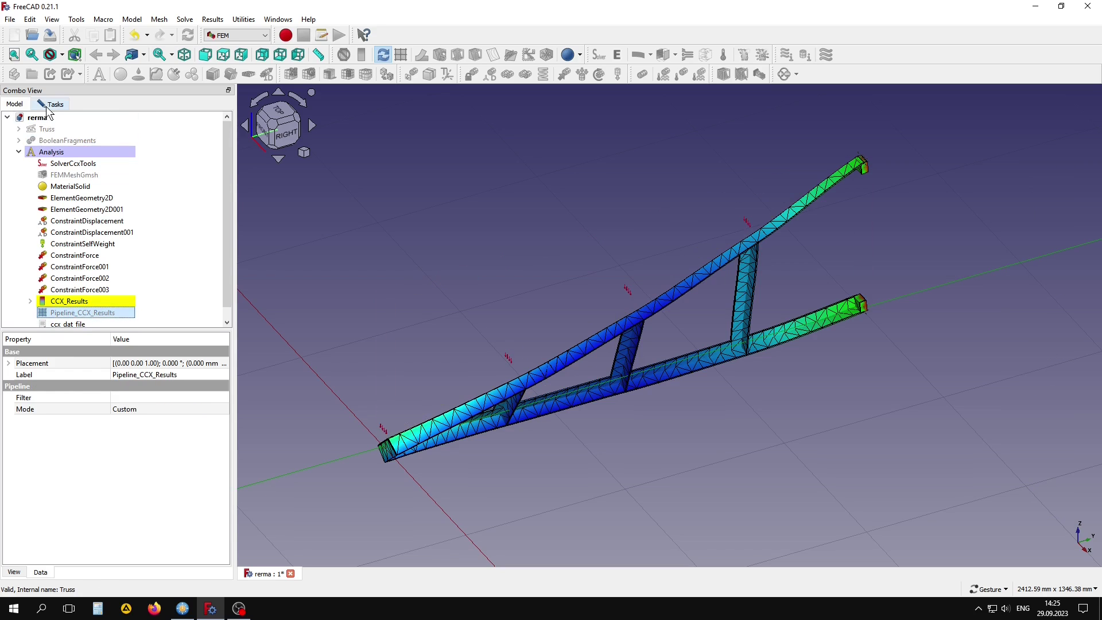
pyautogui.click(52, 105)
pyautogui.moveTo(544, 484)
pyautogui.mouseDown()
pyautogui.moveTo(687, 452)
pyautogui.moveTo(540, 495)
pyautogui.mouseUp()
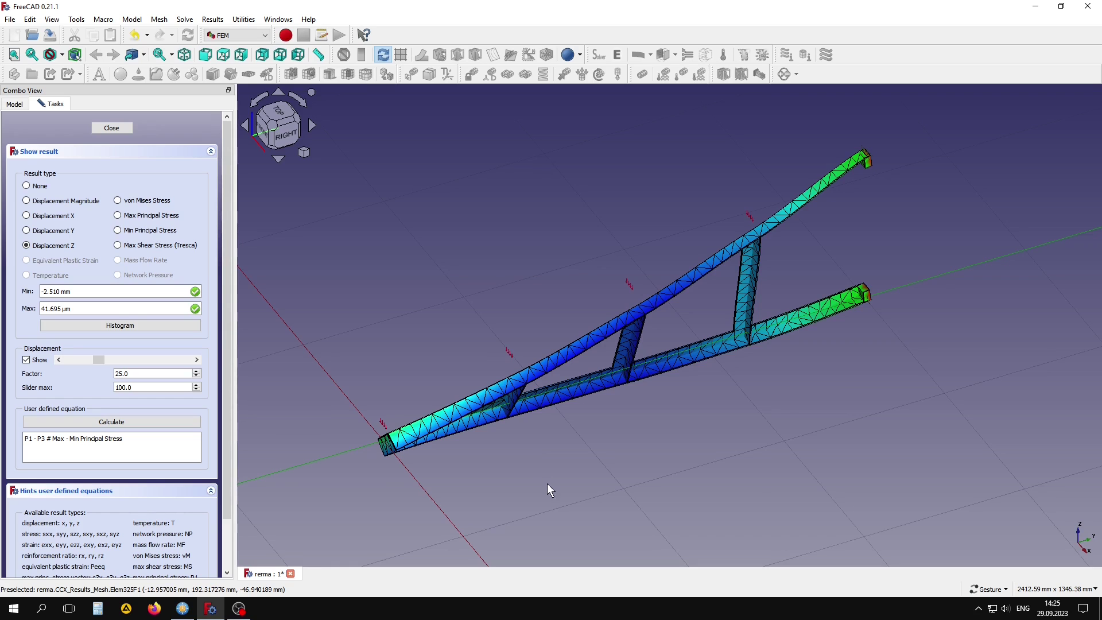
# - View von Mises, max principal, min principal and Tresca shear stress plots, then close the results
pyautogui.click(131, 202)
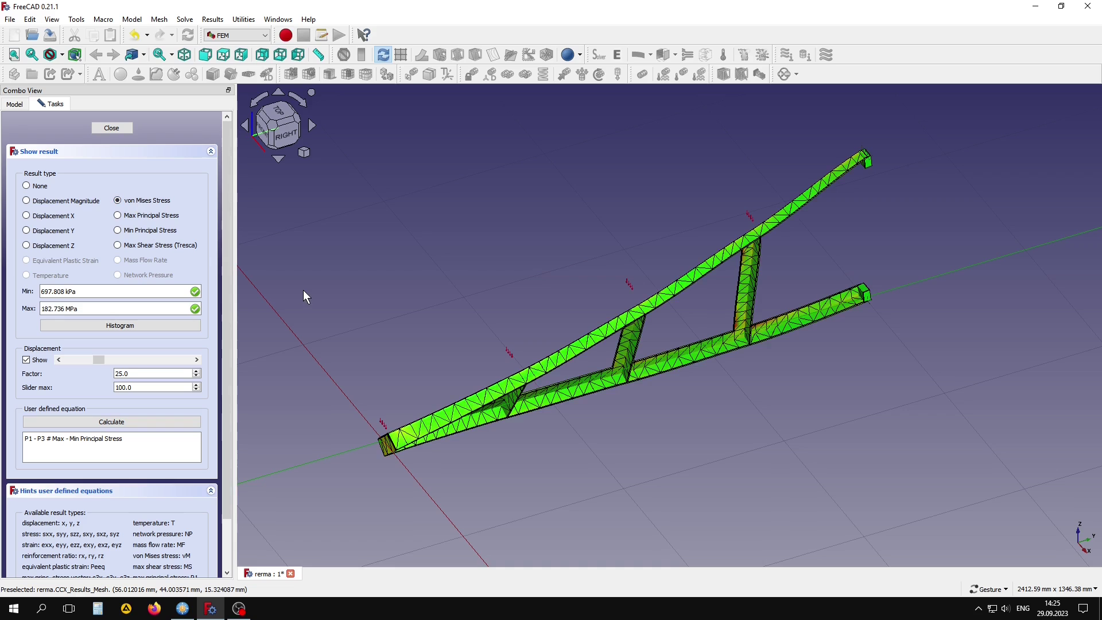
pyautogui.click(137, 216)
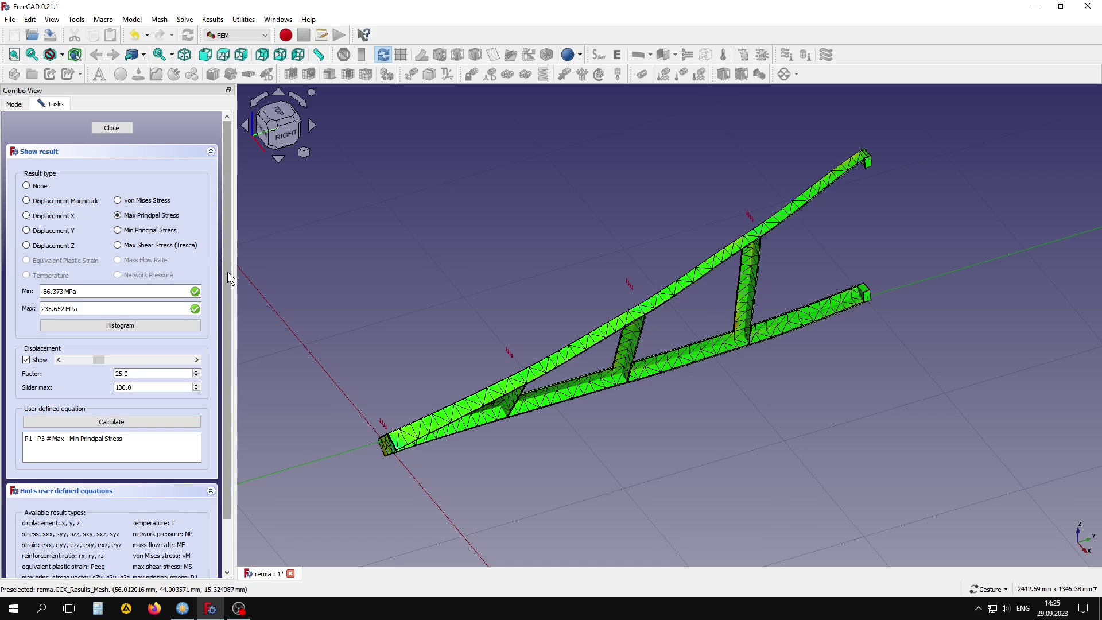
pyautogui.click(144, 231)
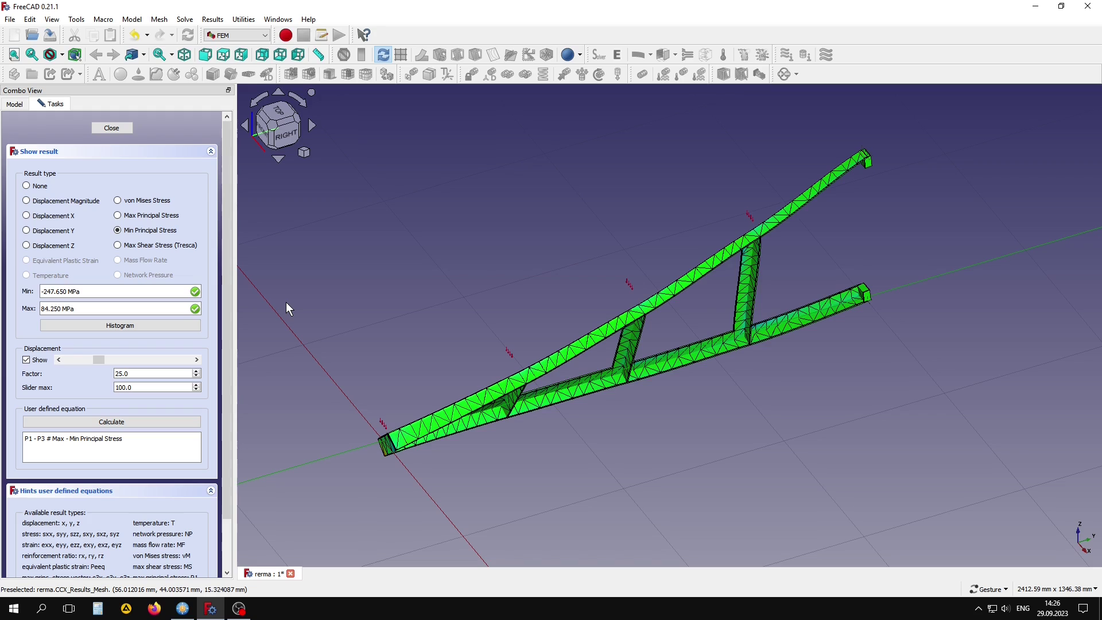
pyautogui.click(165, 248)
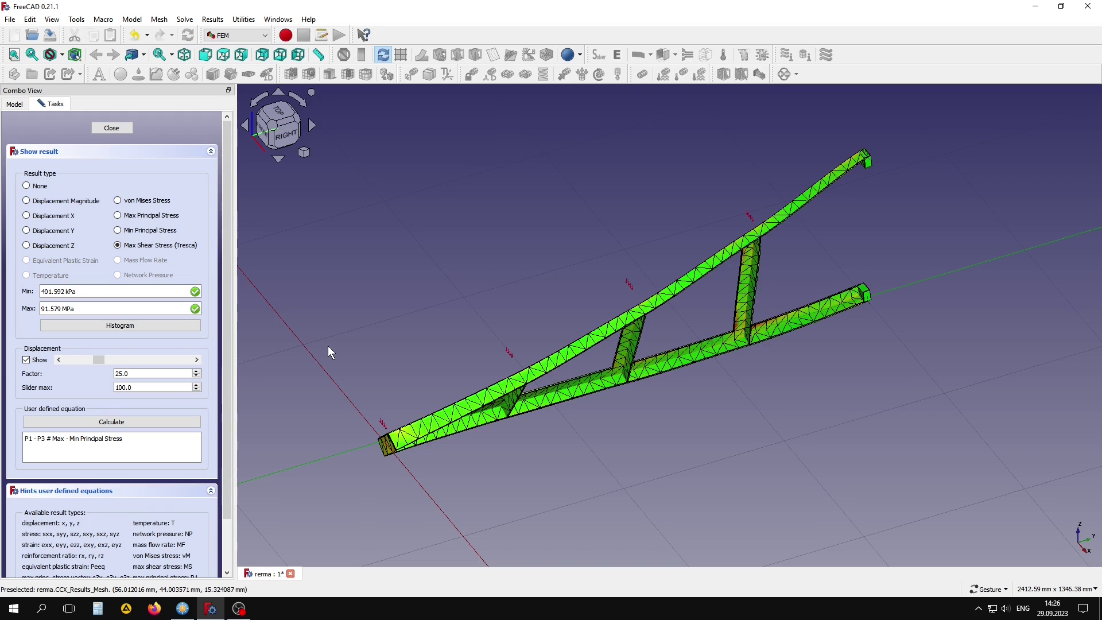
pyautogui.click(110, 129)
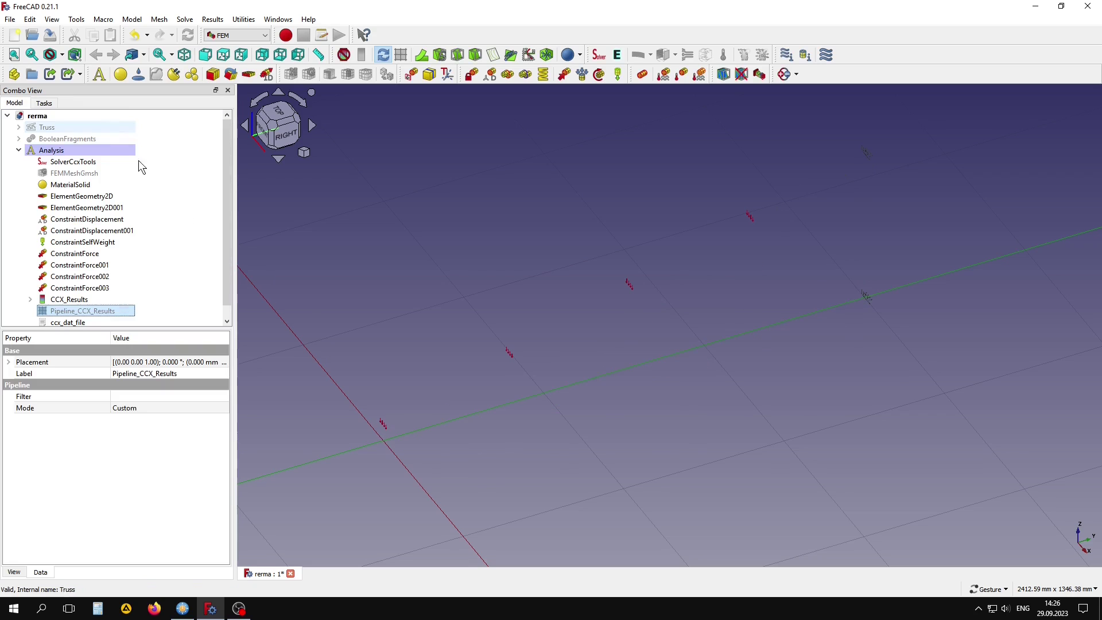
# - Set Pipeline_CCX_Results display field to von Mises Stress and confirm
pyautogui.doubleClick(70, 316)
pyautogui.click(81, 199)
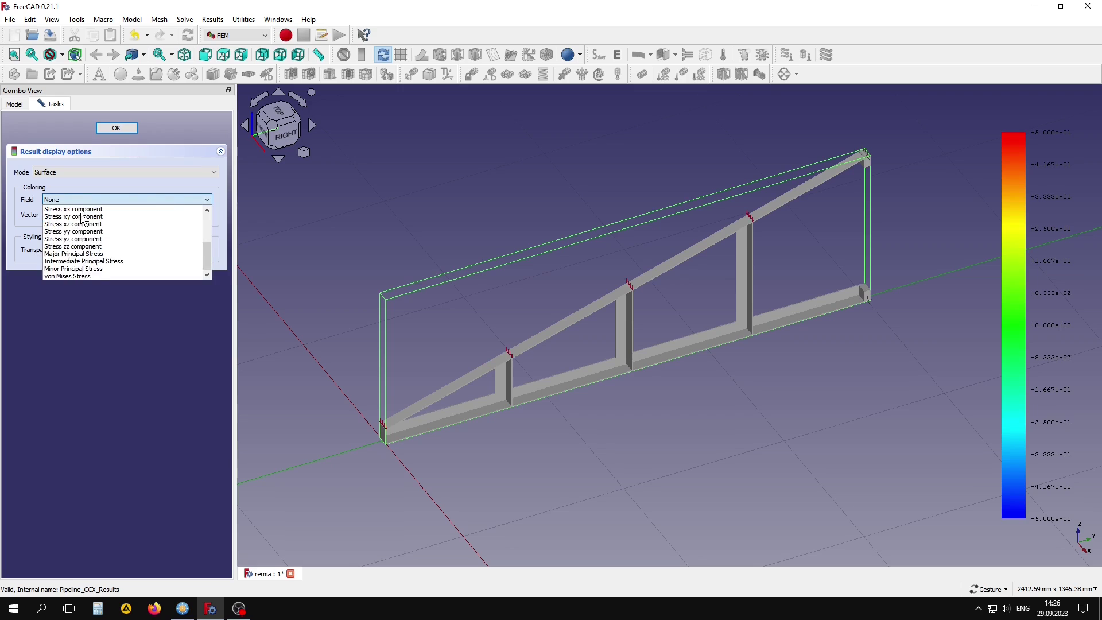
pyautogui.click(87, 276)
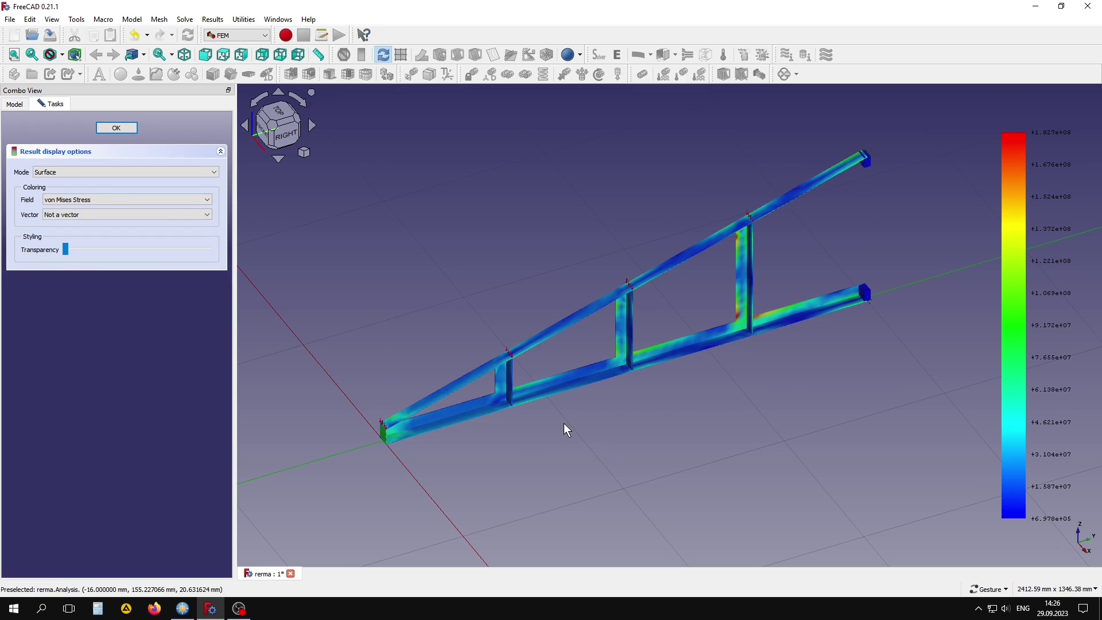
pyautogui.click(116, 127)
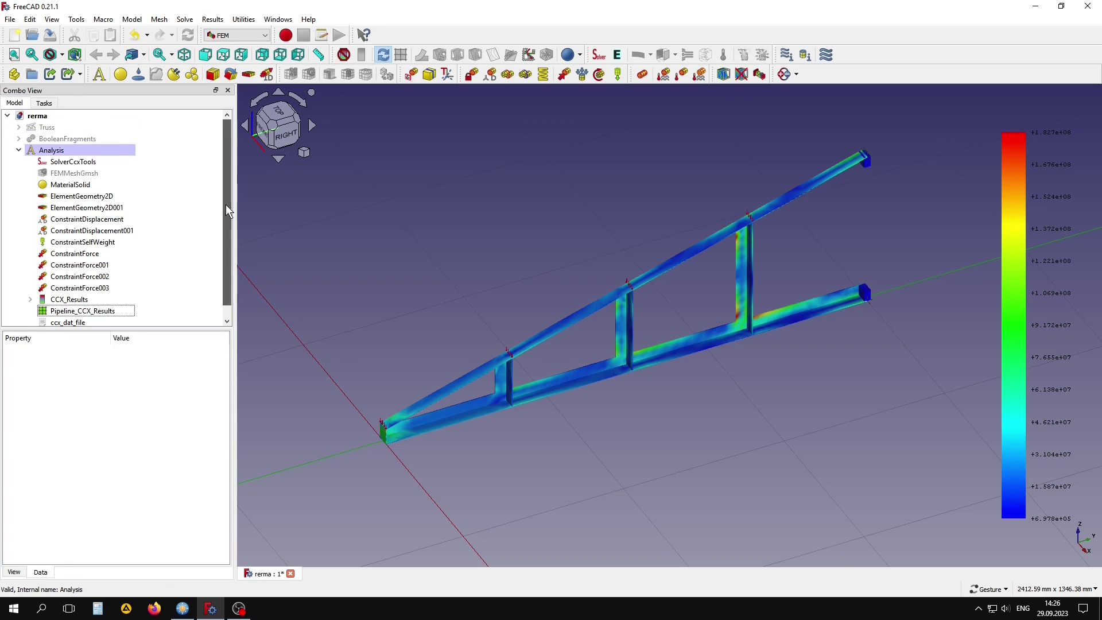
pyautogui.scroll(-1, 226, 204)
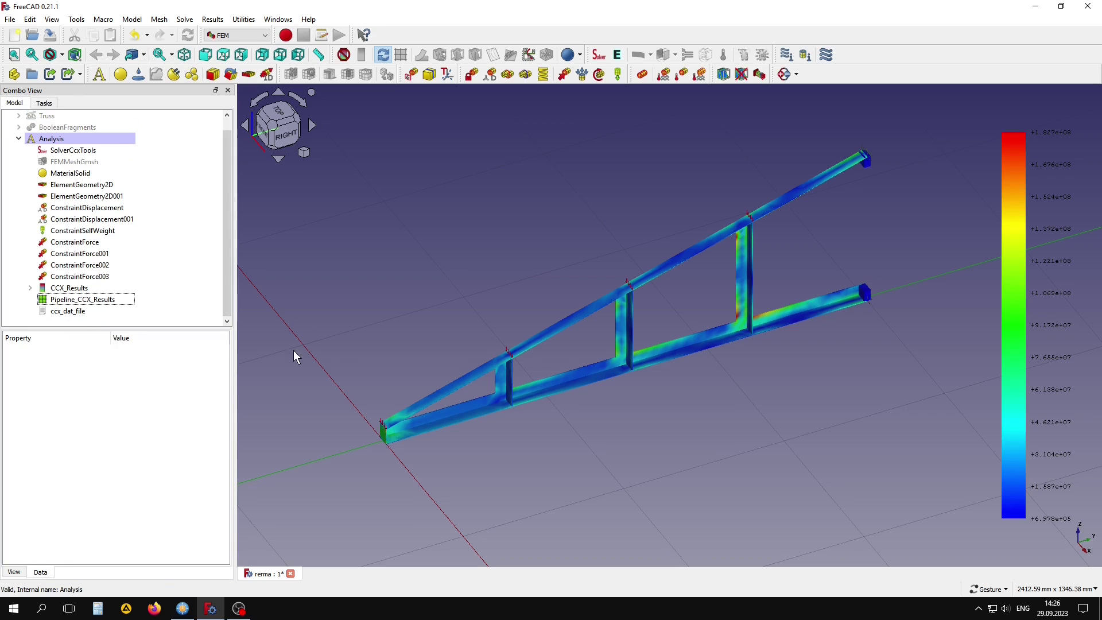
# - Open ccx_dat_file and highlight the y and z reaction forces at both supports
pyautogui.doubleClick(49, 311)
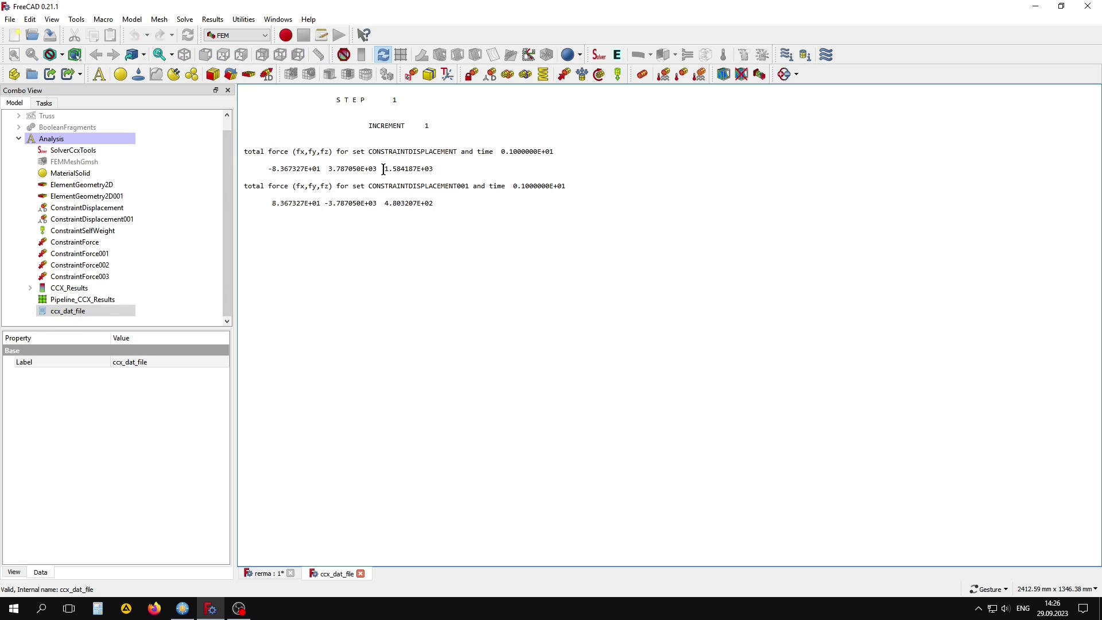
pyautogui.moveTo(384, 169); pyautogui.dragTo(434, 169)
pyautogui.moveTo(384, 204); pyautogui.dragTo(450, 206)
pyautogui.moveTo(329, 169); pyautogui.dragTo(379, 170)
pyautogui.click(341, 220)
pyautogui.moveTo(324, 204); pyautogui.dragTo(379, 201)
pyautogui.click(387, 242)
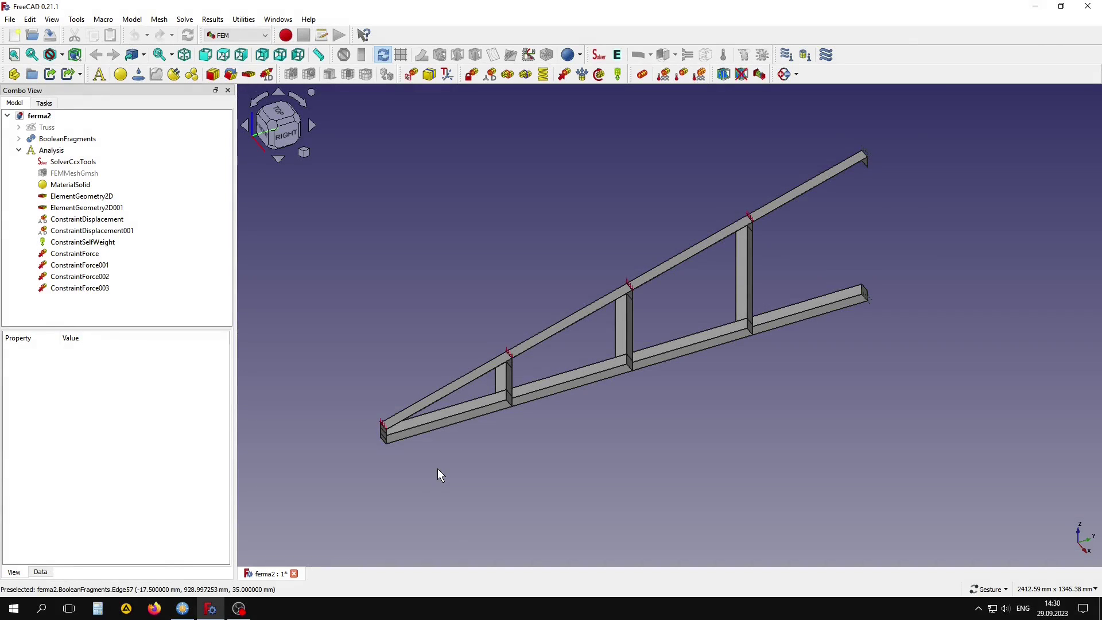
# - Set the SolverCcxTools Buckling Factors property to 3
pyautogui.click(73, 162)
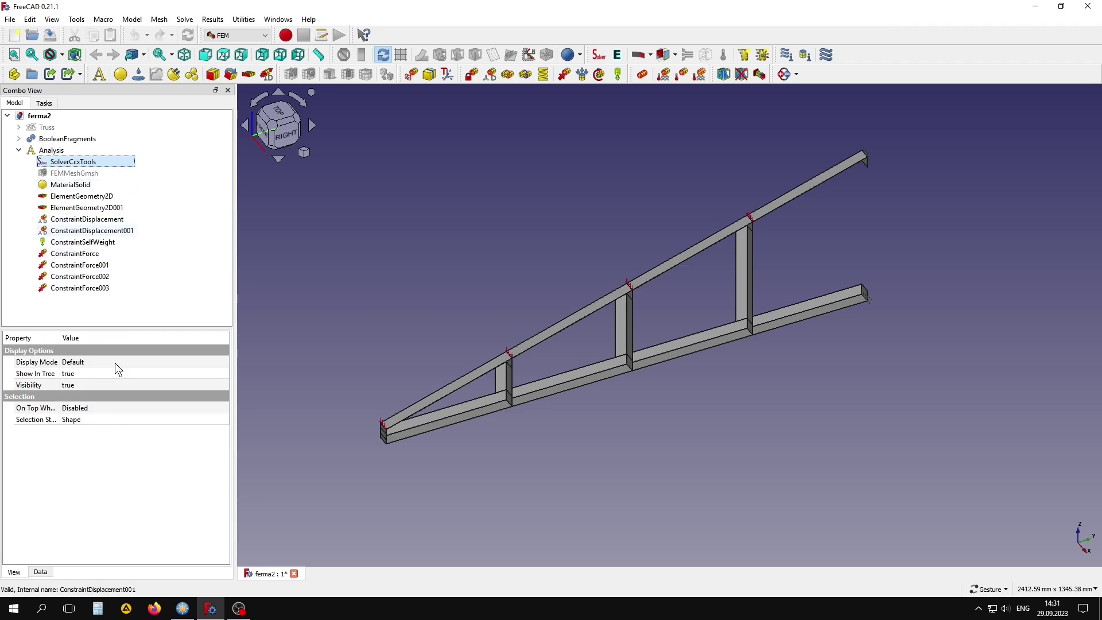
pyautogui.click(42, 572)
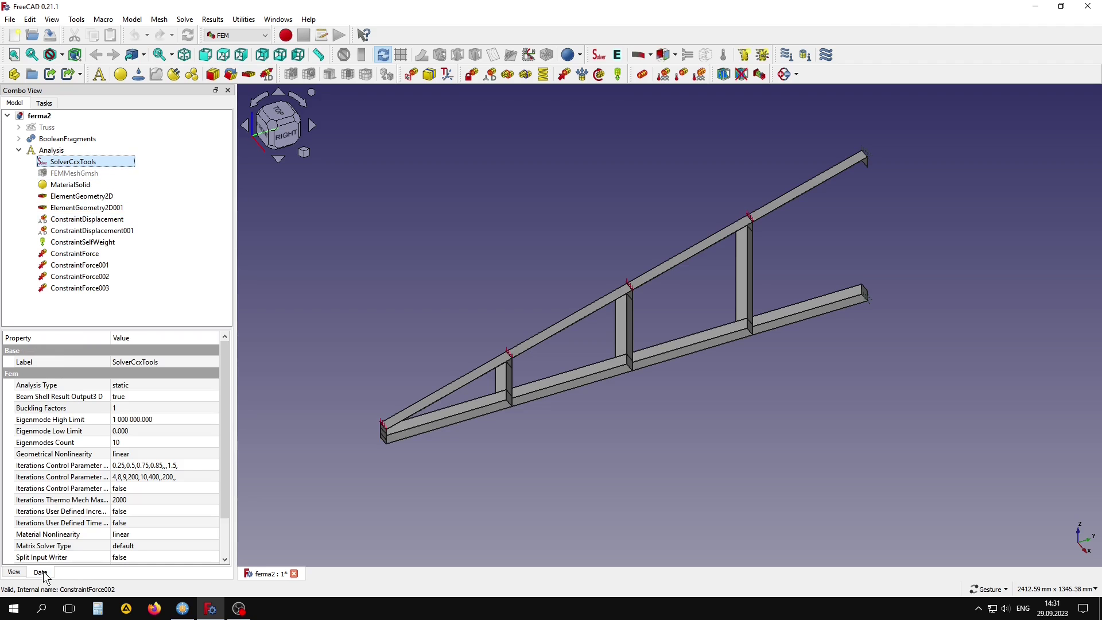
pyautogui.click(76, 409)
pyautogui.click(137, 408)
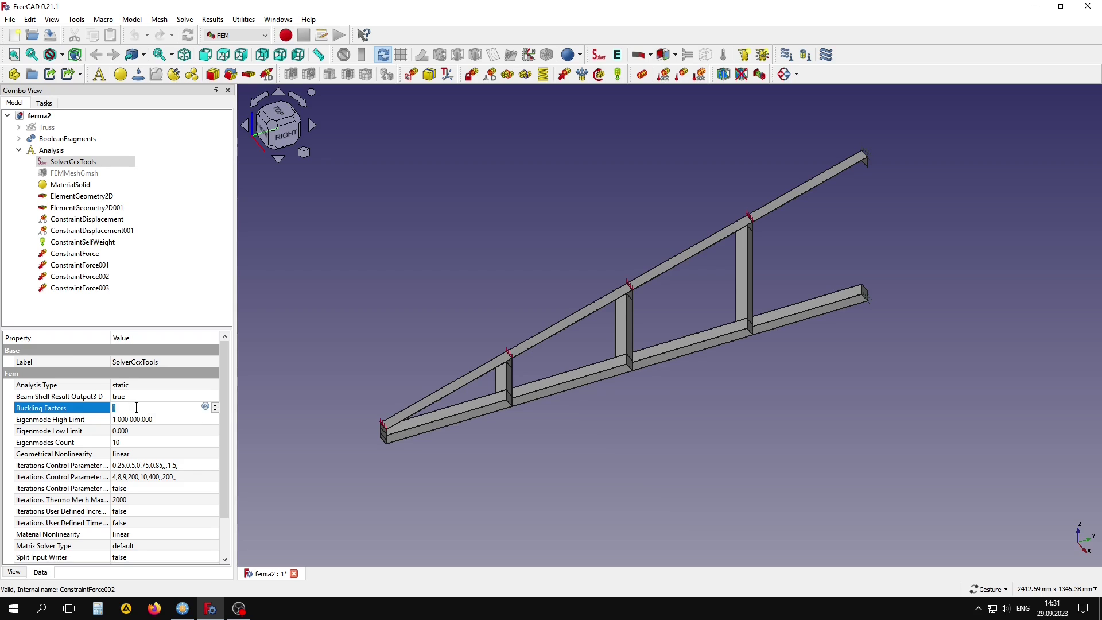
pyautogui.write('3')
# - Choose the Buckling analysis type, write the .inp file and run CalculiX
pyautogui.click(156, 279)
pyautogui.doubleClick(70, 162)
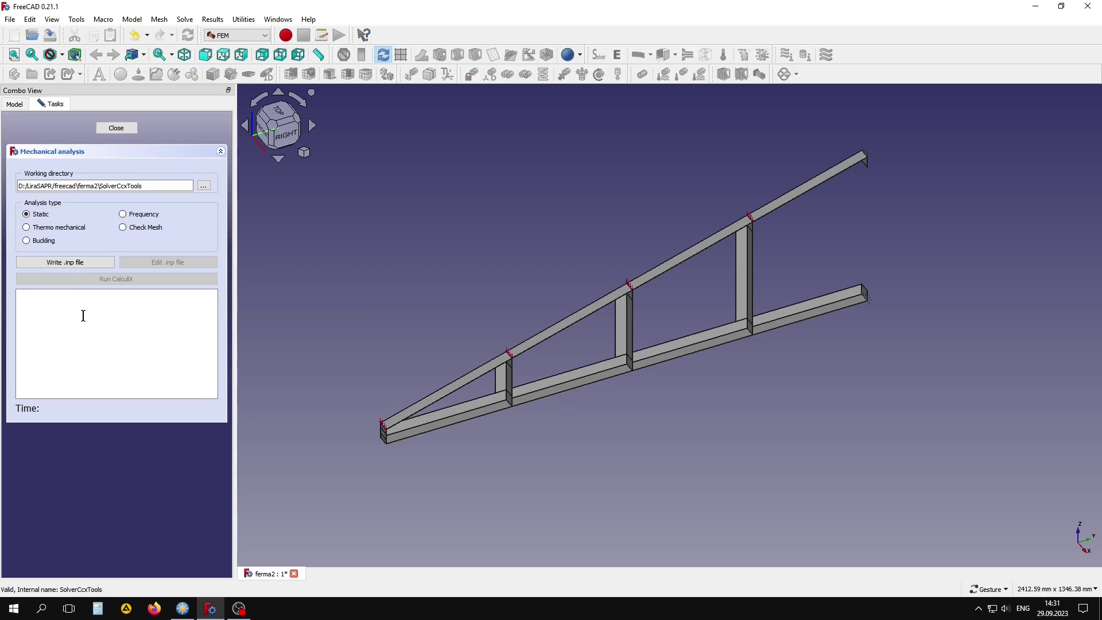
pyautogui.click(36, 240)
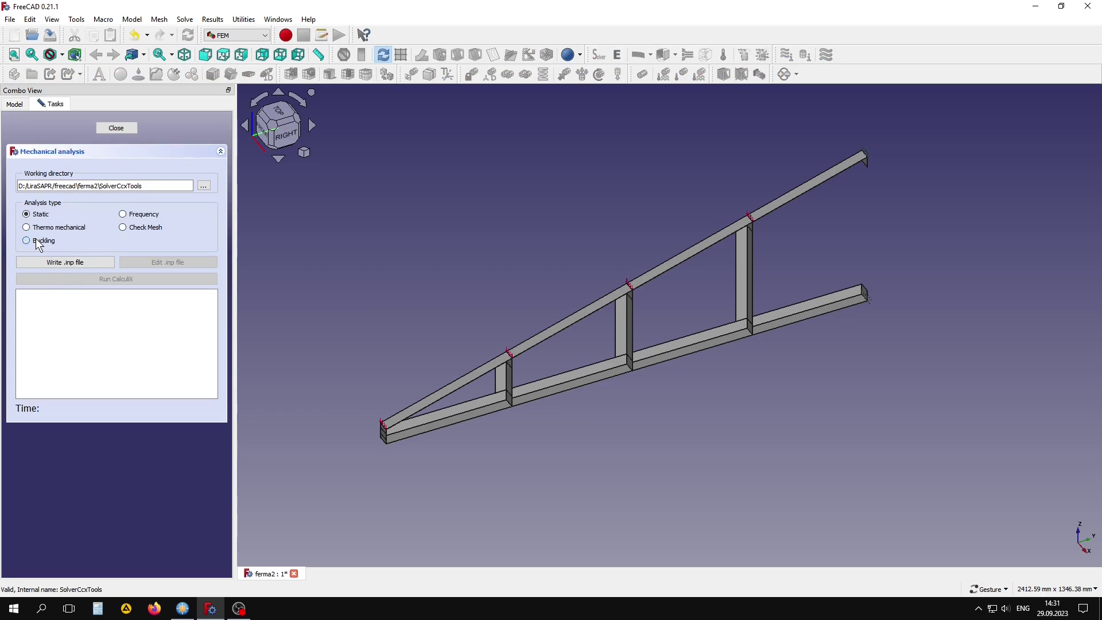
pyautogui.click(81, 262)
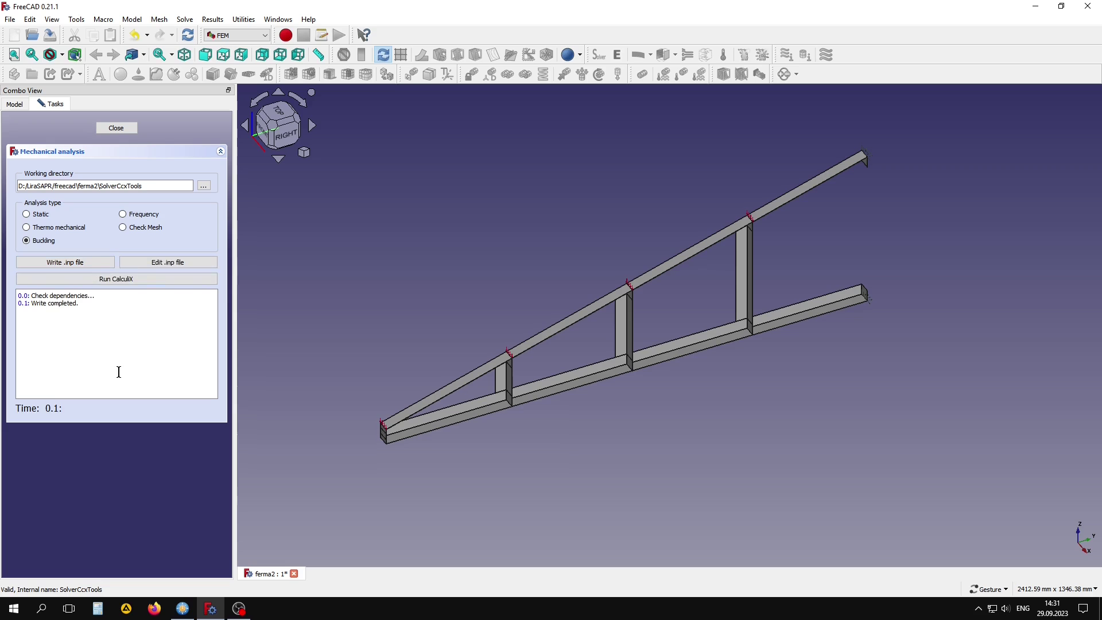
pyautogui.click(133, 279)
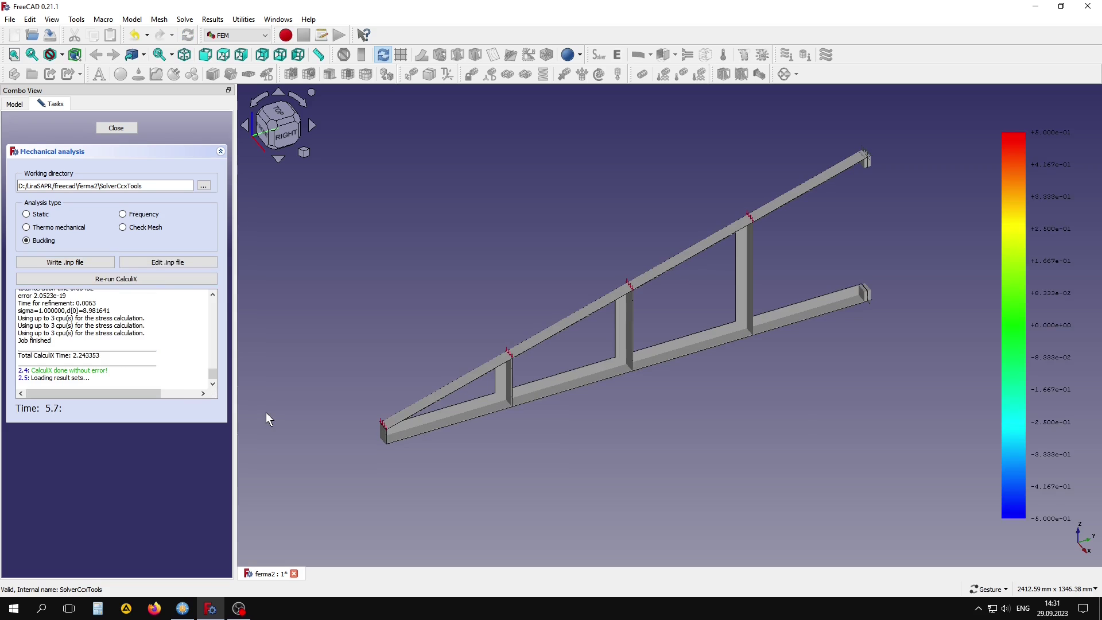
# - Read buckling factors 8.98, 18.86 and 20.31 in ccx_dat_file, then close that output tab
pyautogui.click(116, 128)
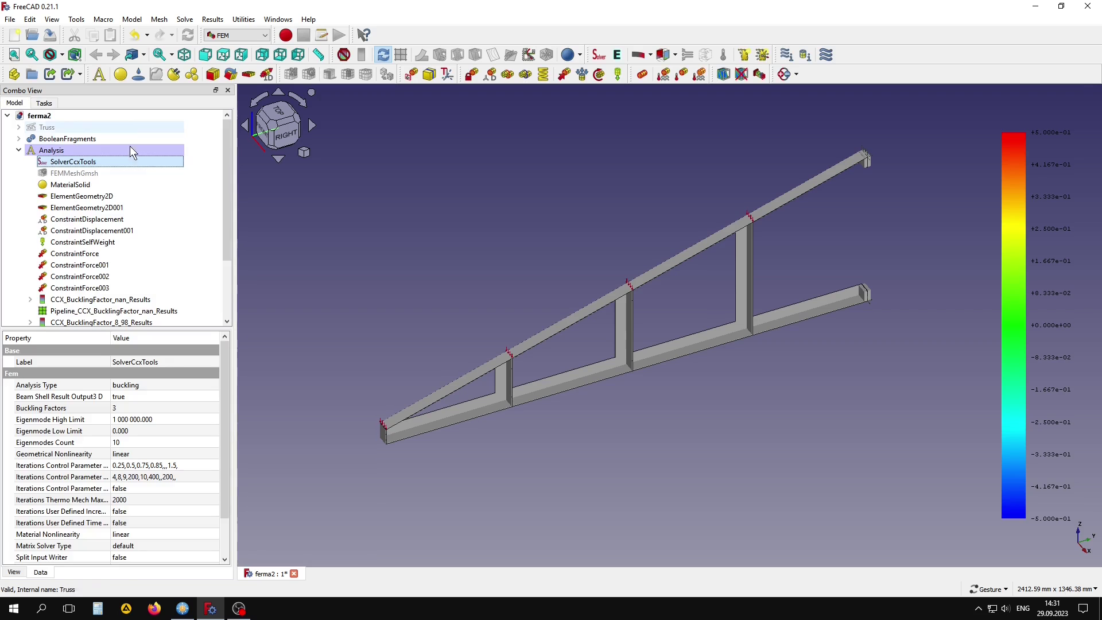
pyautogui.moveTo(223, 158); pyautogui.dragTo(229, 215)
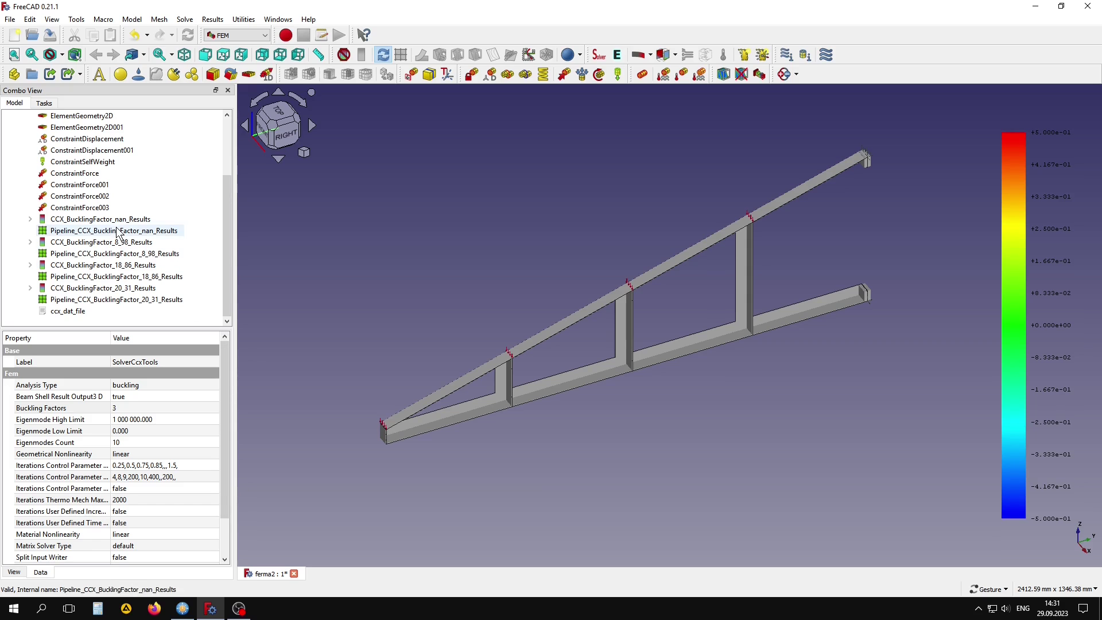
pyautogui.click(78, 222)
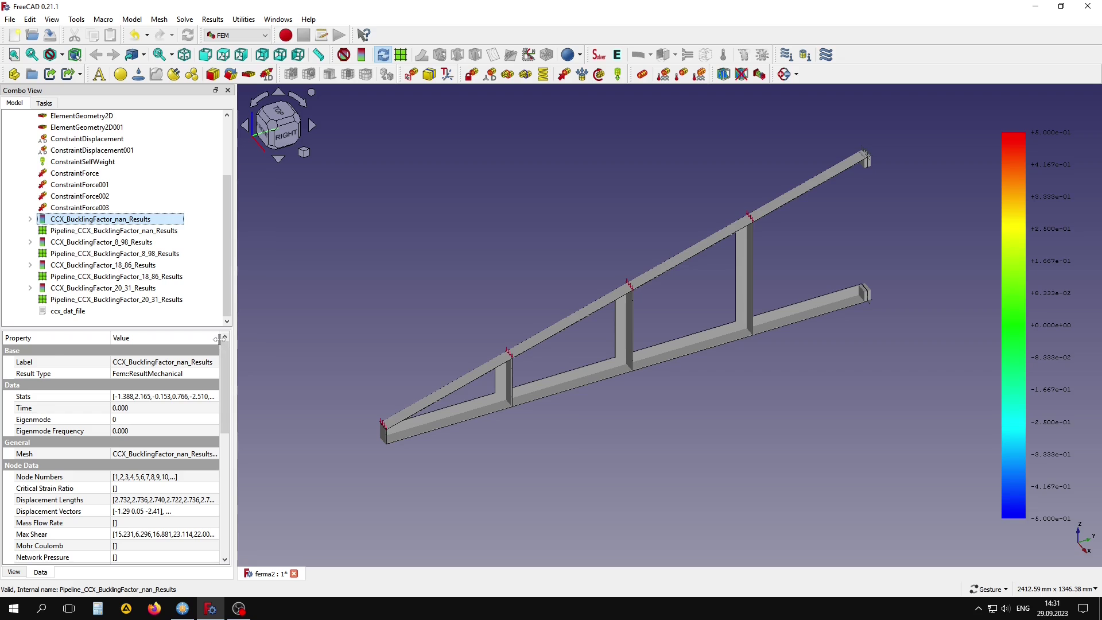
pyautogui.doubleClick(81, 313)
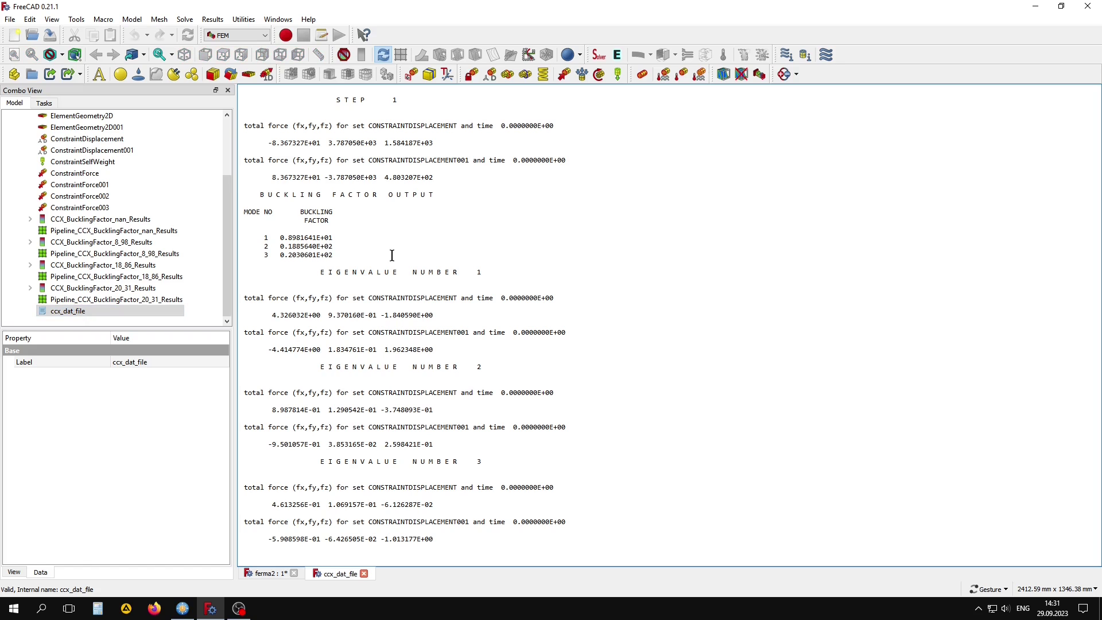
pyautogui.moveTo(293, 231); pyautogui.dragTo(334, 256)
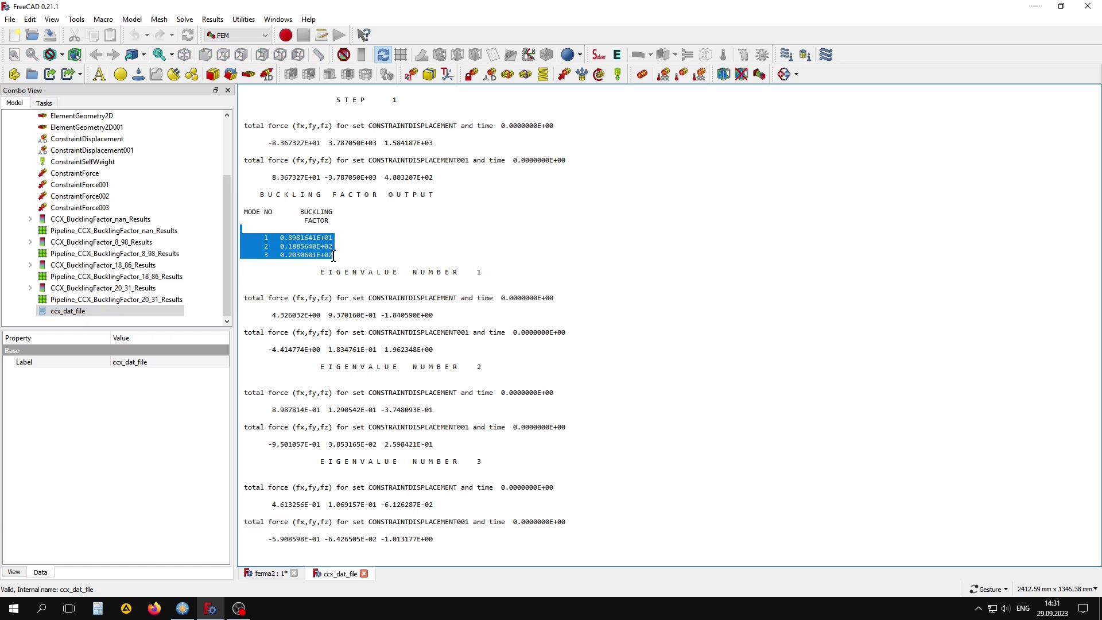
pyautogui.click(393, 248)
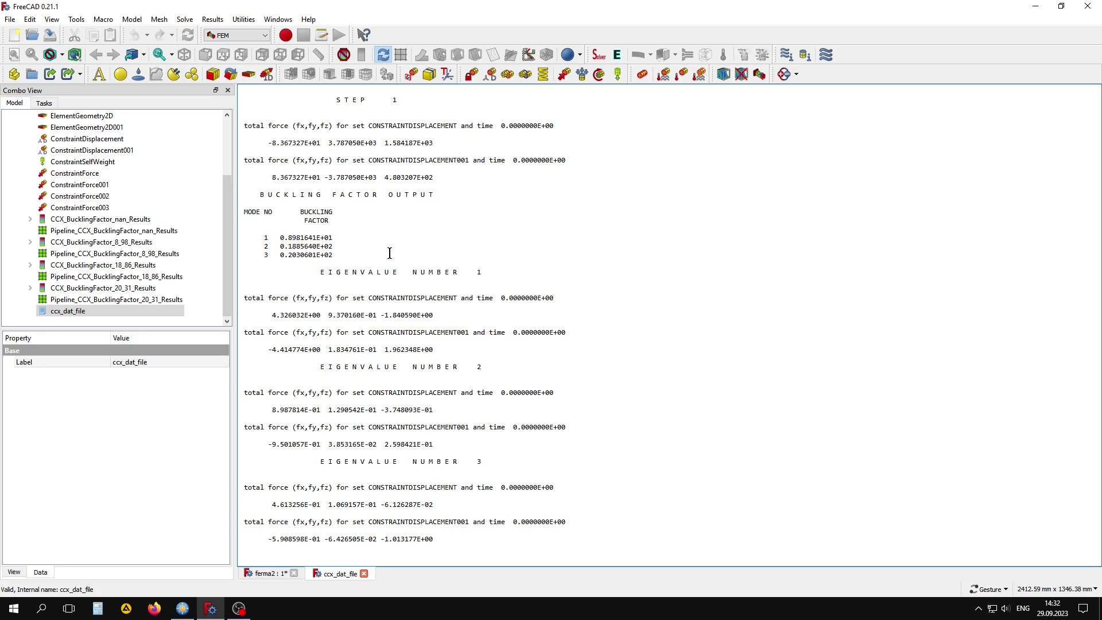
pyautogui.click(364, 574)
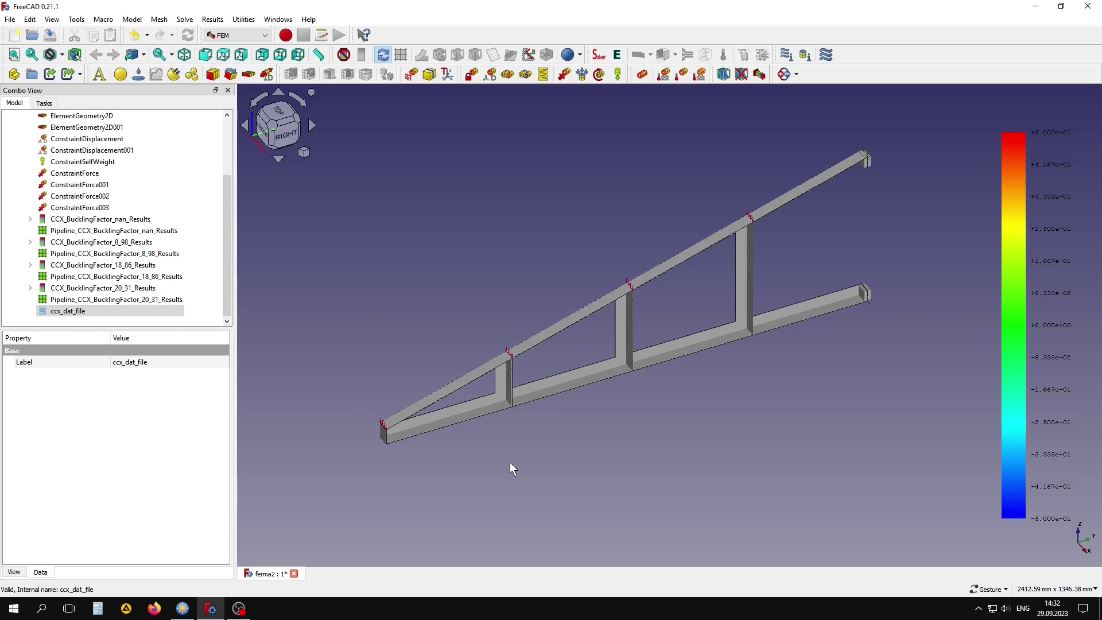
# - Hide the nan, 8_98, 18_86 and 20_31 result pipelines and the truss geometry
pyautogui.click(114, 230)
pyautogui.press('space')
pyautogui.click(115, 253)
pyautogui.press('space')
pyautogui.click(117, 276)
pyautogui.press('space')
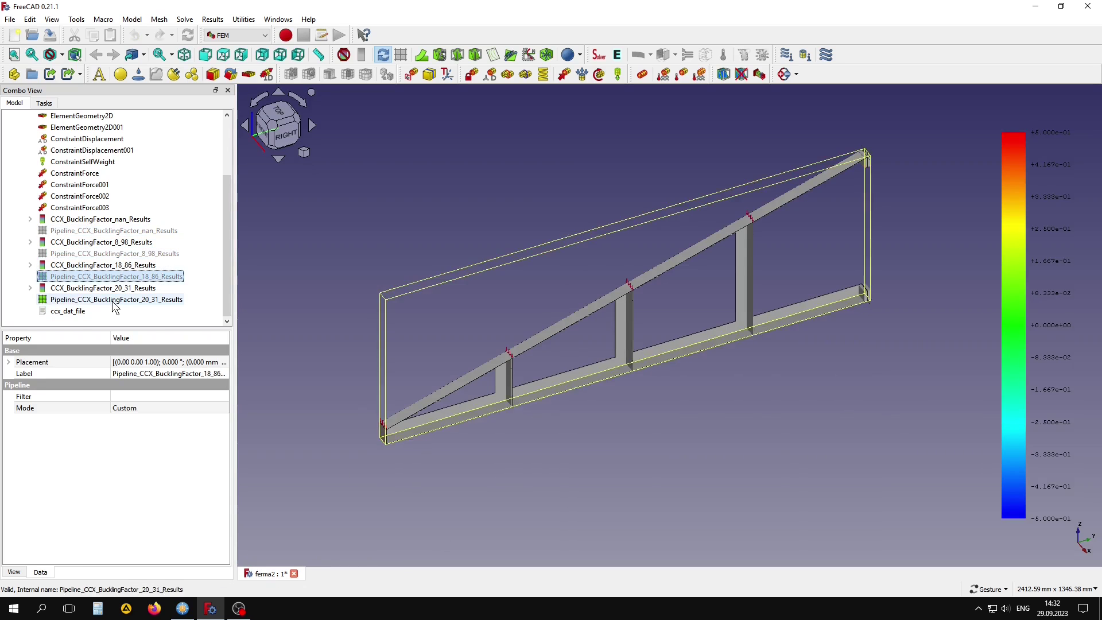
pyautogui.click(115, 299)
pyautogui.press('space')
pyautogui.scroll(5, 115, 172)
pyautogui.click(83, 127)
pyautogui.press('space')
pyautogui.scroll(-5, 191, 260)
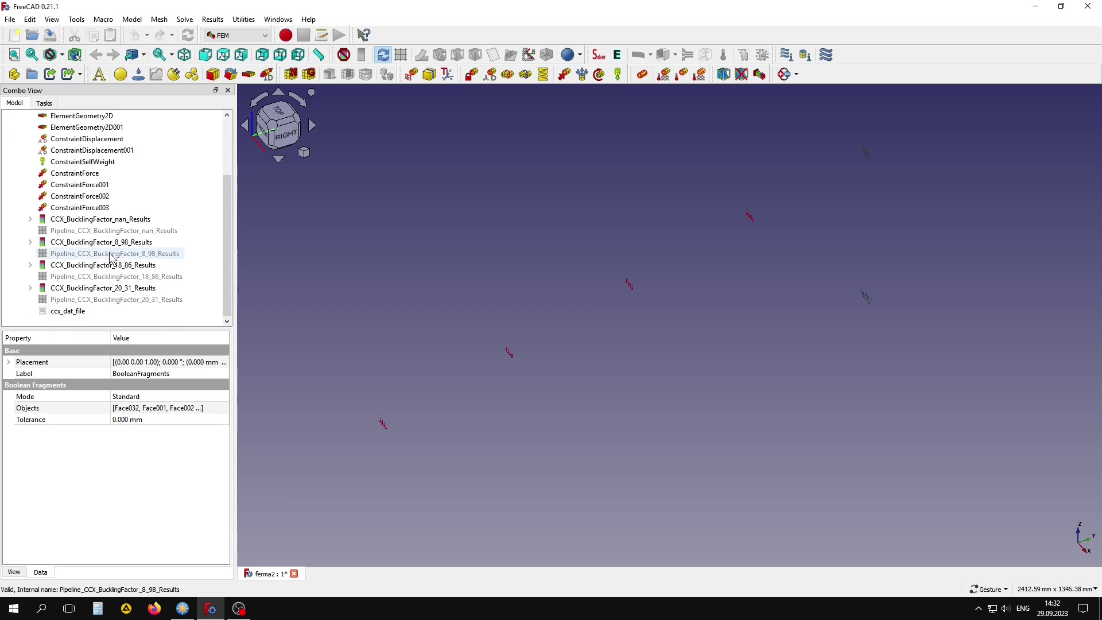
# - Display the 8_98 buckling mode with a strongly magnified deformation, viewed near-front
pyautogui.doubleClick(70, 243)
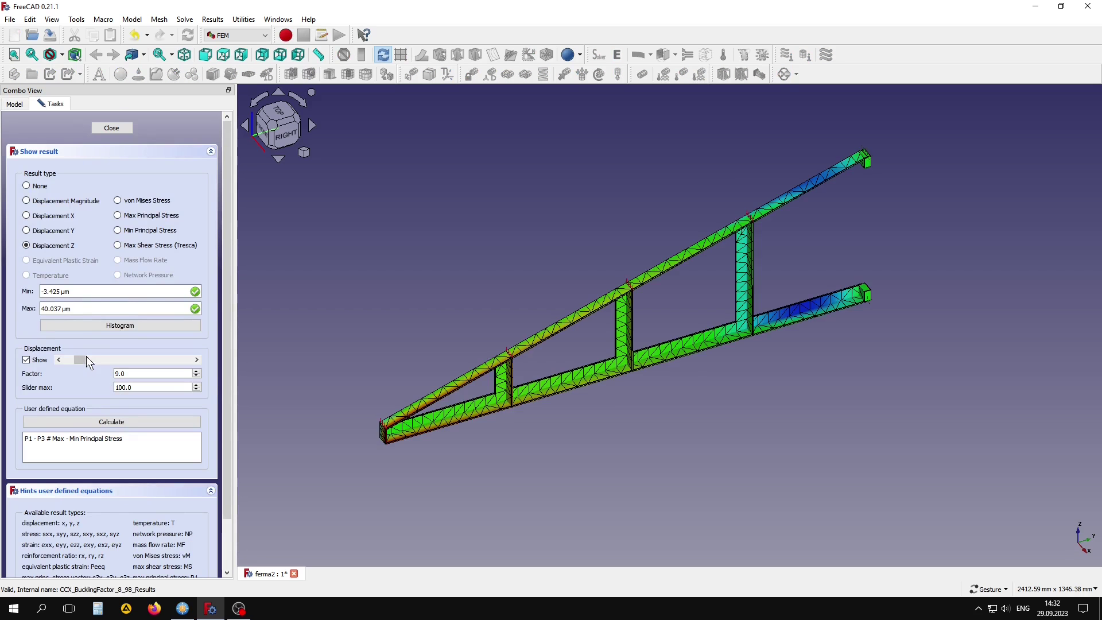
pyautogui.moveTo(84, 360); pyautogui.dragTo(188, 367)
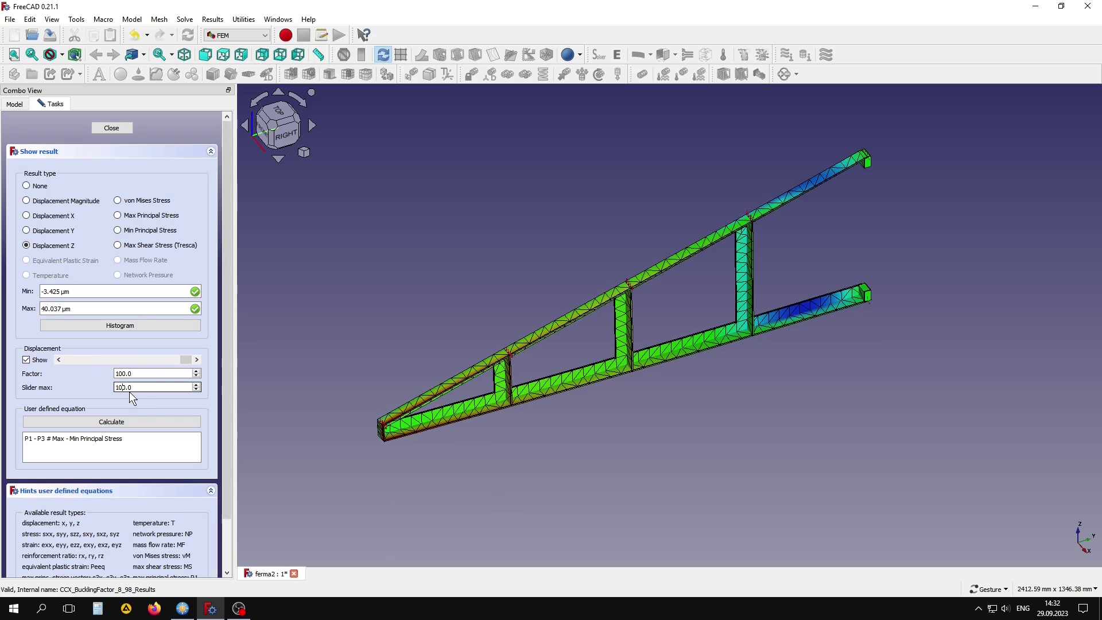
pyautogui.write('0')
pyautogui.moveTo(80, 357); pyautogui.dragTo(177, 364)
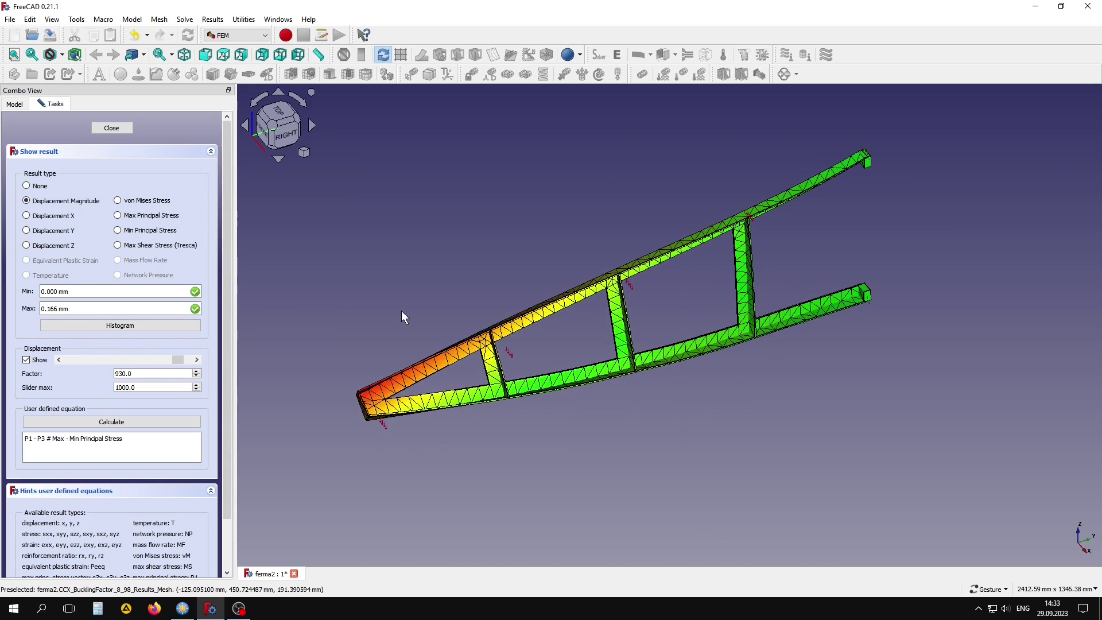
pyautogui.moveTo(401, 313)
pyautogui.mouseDown()
pyautogui.moveTo(640, 247)
pyautogui.moveTo(630, 245)
pyautogui.moveTo(603, 359)
pyautogui.moveTo(657, 274)
pyautogui.moveTo(676, 298)
pyautogui.moveTo(648, 297)
pyautogui.moveTo(640, 333)
pyautogui.mouseUp()
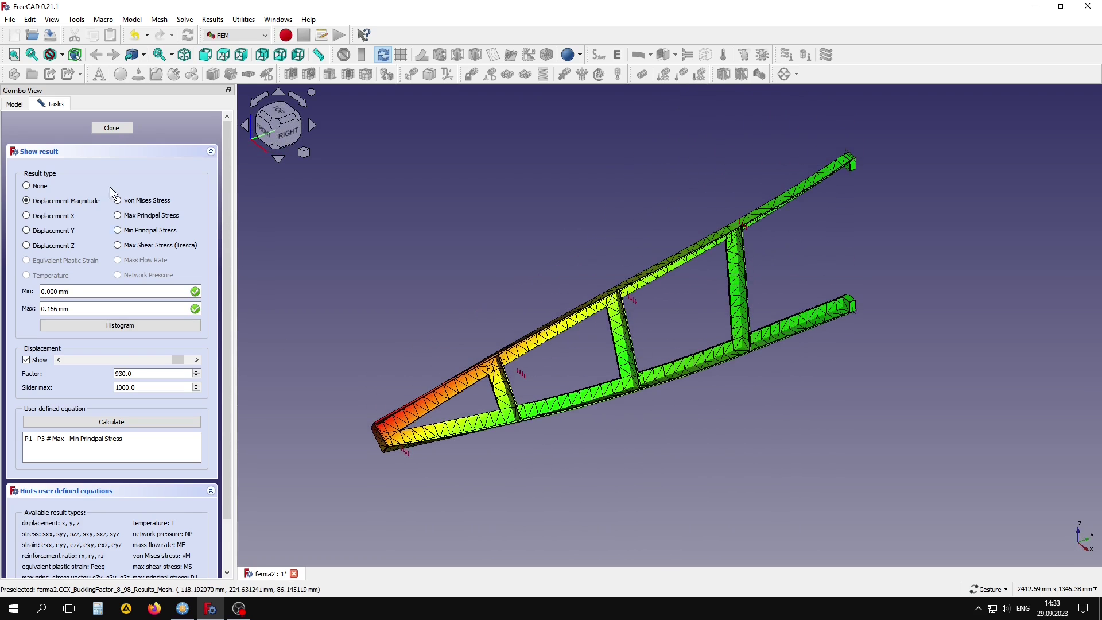
pyautogui.click(111, 128)
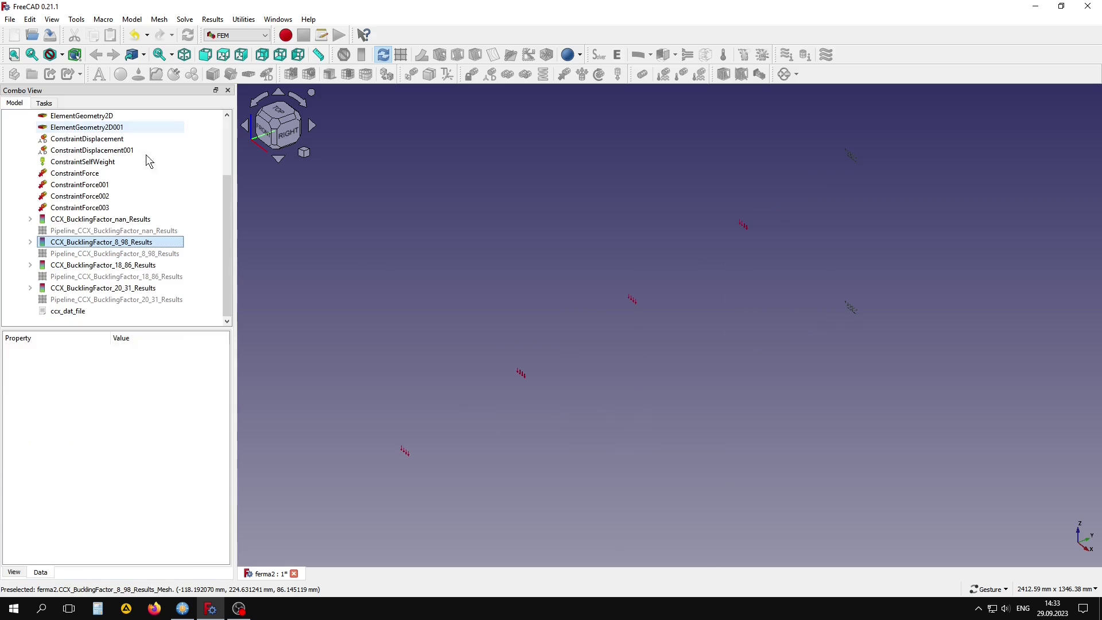
pyautogui.click(92, 265)
# - Show the 18_86 buckling mode with slider max 10000 and deformation factor 3200
pyautogui.doubleClick(92, 265)
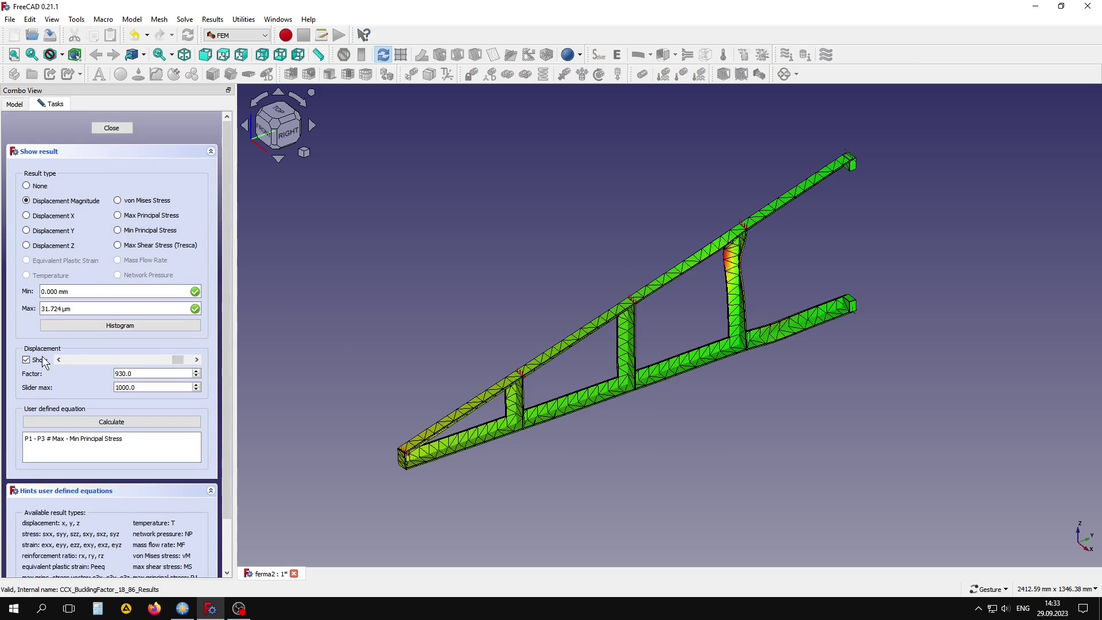
pyautogui.click(127, 388)
pyautogui.write('0')
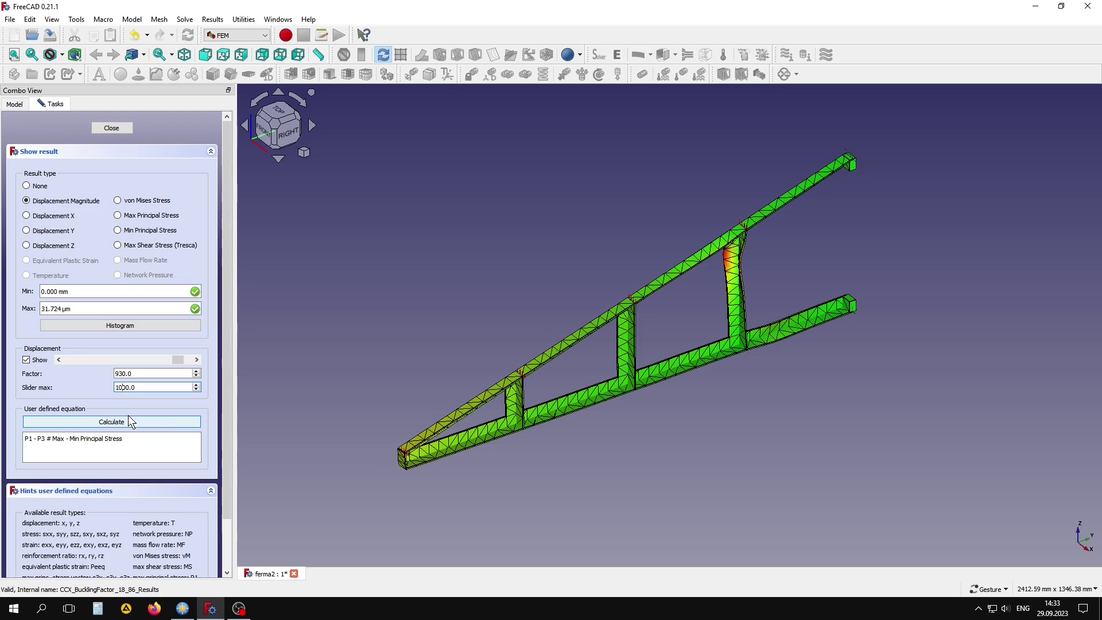
pyautogui.moveTo(79, 360); pyautogui.dragTo(115, 359)
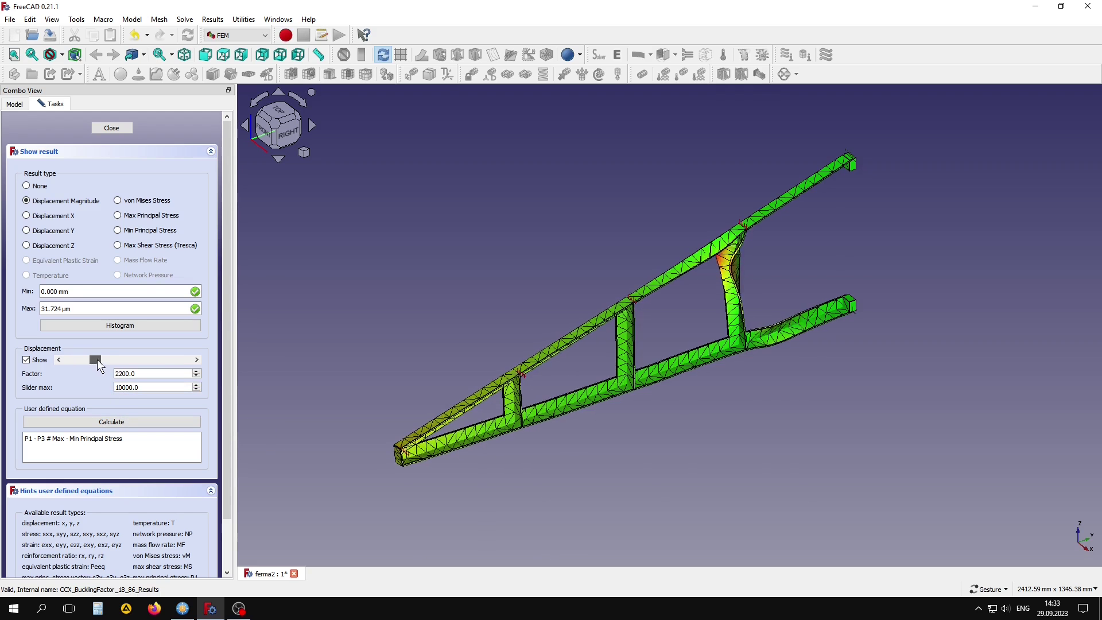
pyautogui.moveTo(654, 451)
pyautogui.mouseDown()
pyautogui.moveTo(738, 394)
pyautogui.moveTo(905, 377)
pyautogui.moveTo(892, 356)
pyautogui.moveTo(838, 382)
pyautogui.moveTo(594, 376)
pyautogui.moveTo(689, 418)
pyautogui.mouseUp()
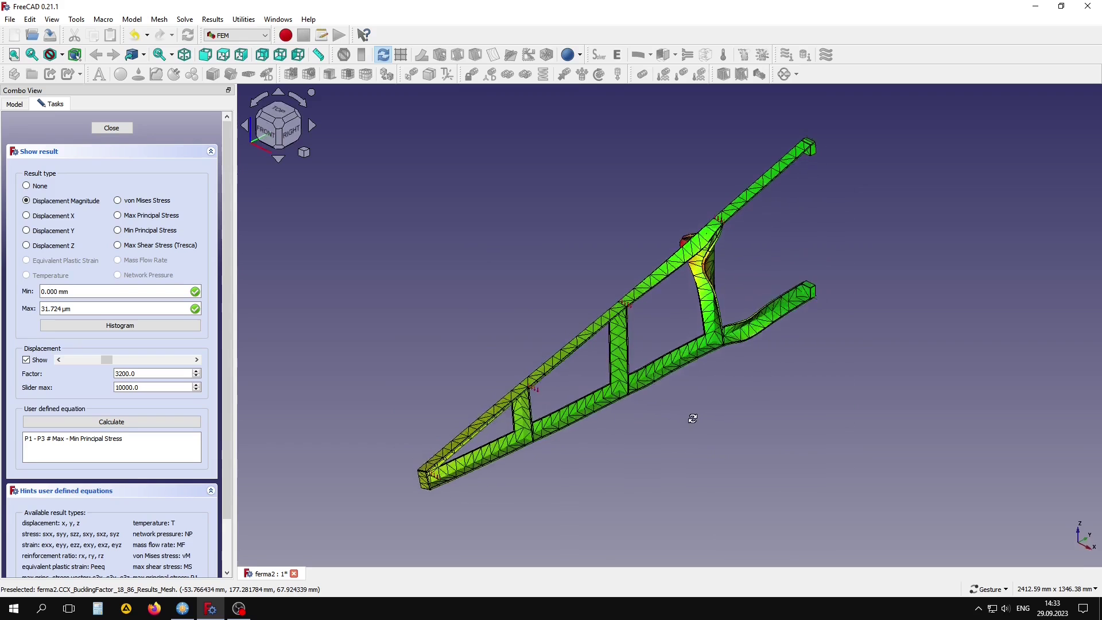
pyautogui.click(119, 130)
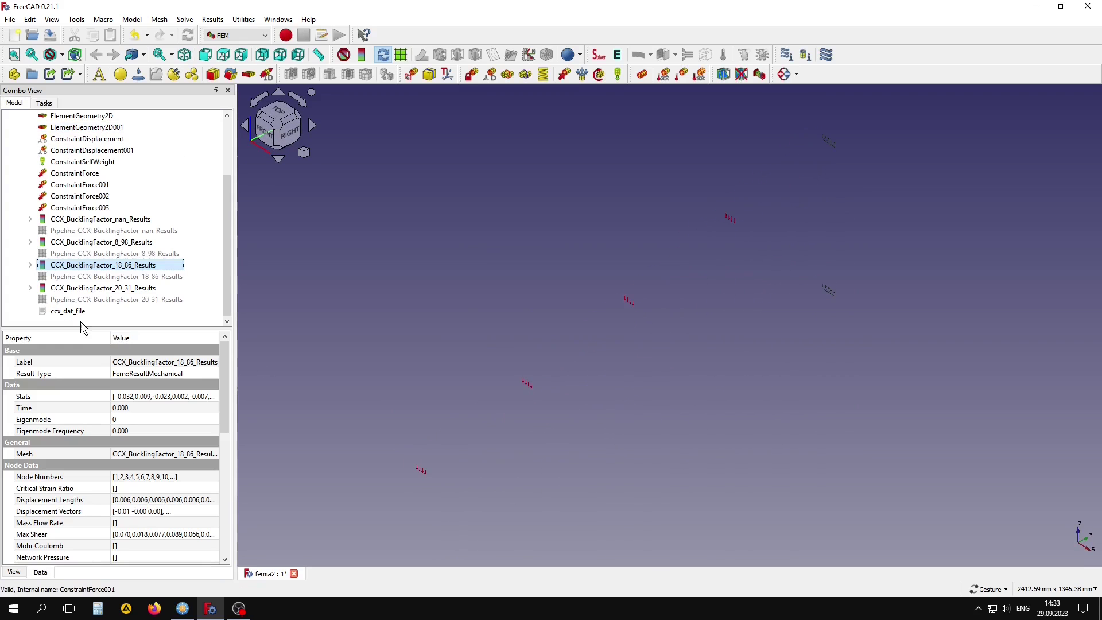
# - Show the 20_31 buckling mode at deformation factor 9300, viewed from the right
pyautogui.doubleClick(71, 288)
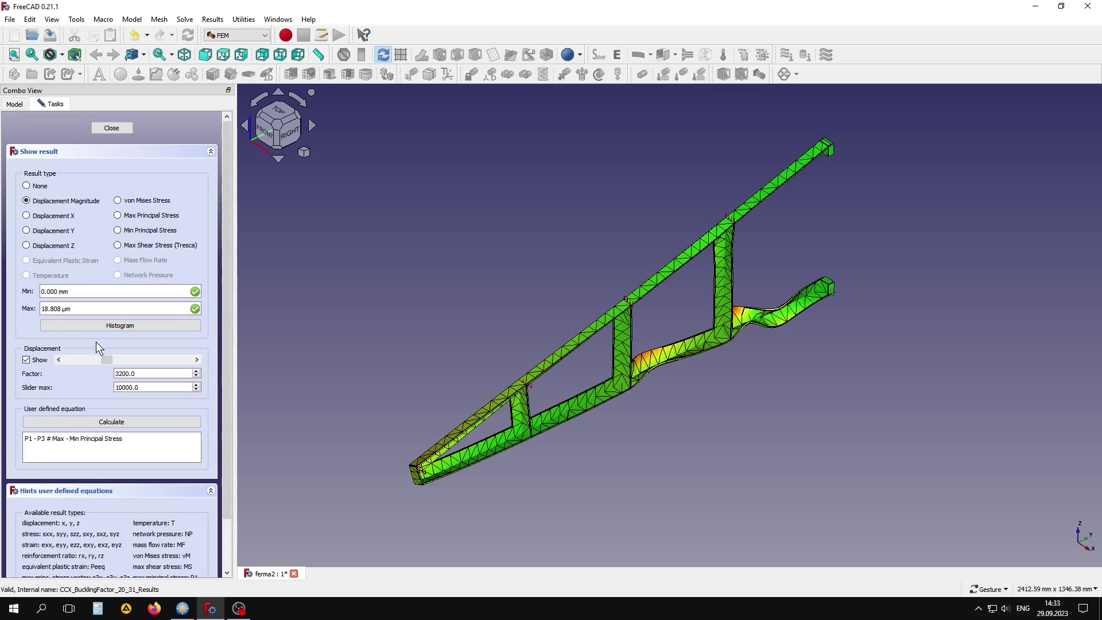
pyautogui.moveTo(106, 360); pyautogui.dragTo(177, 357)
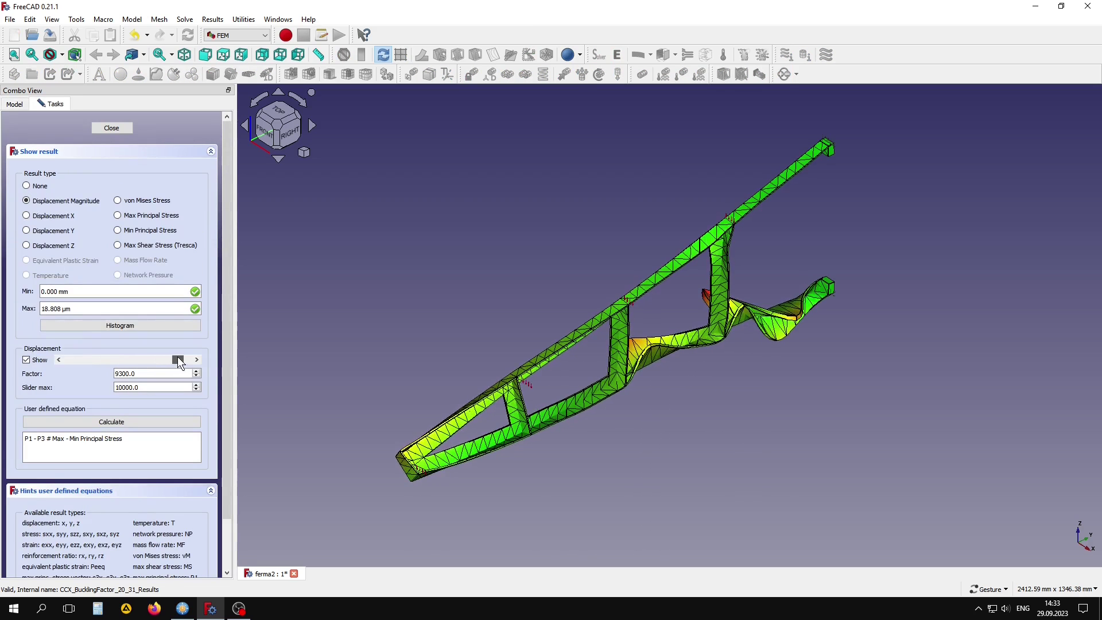
pyautogui.moveTo(678, 423)
pyautogui.mouseDown()
pyautogui.moveTo(642, 317)
pyautogui.moveTo(714, 315)
pyautogui.moveTo(724, 439)
pyautogui.moveTo(738, 443)
pyautogui.moveTo(697, 425)
pyautogui.mouseUp()
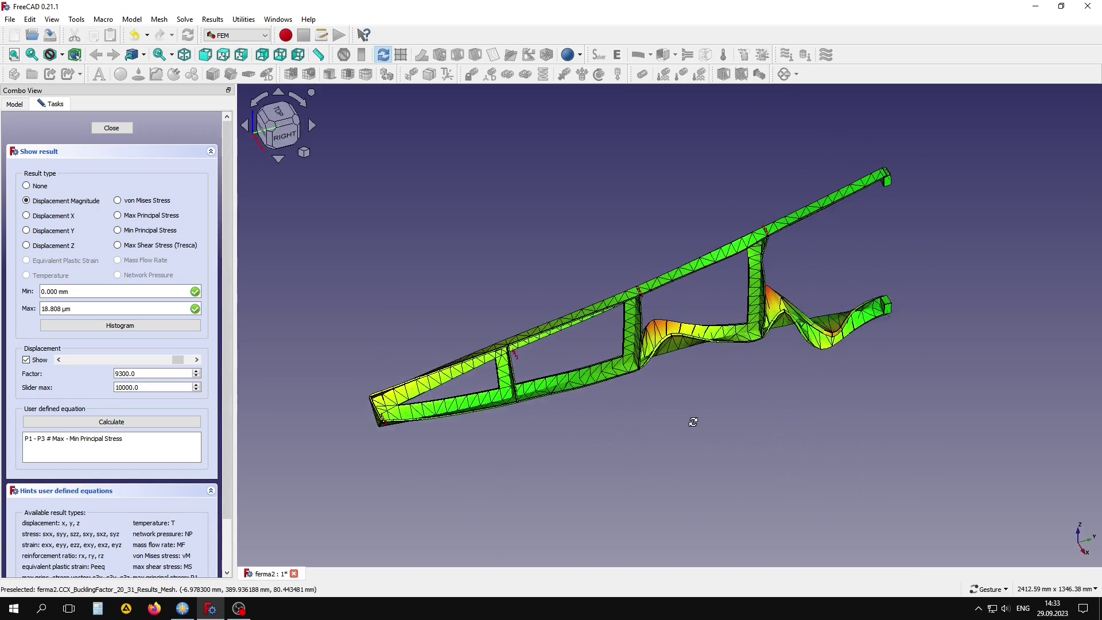
# - Close the buckling result display and switch the nan pipeline to Outline mode
pyautogui.click(108, 128)
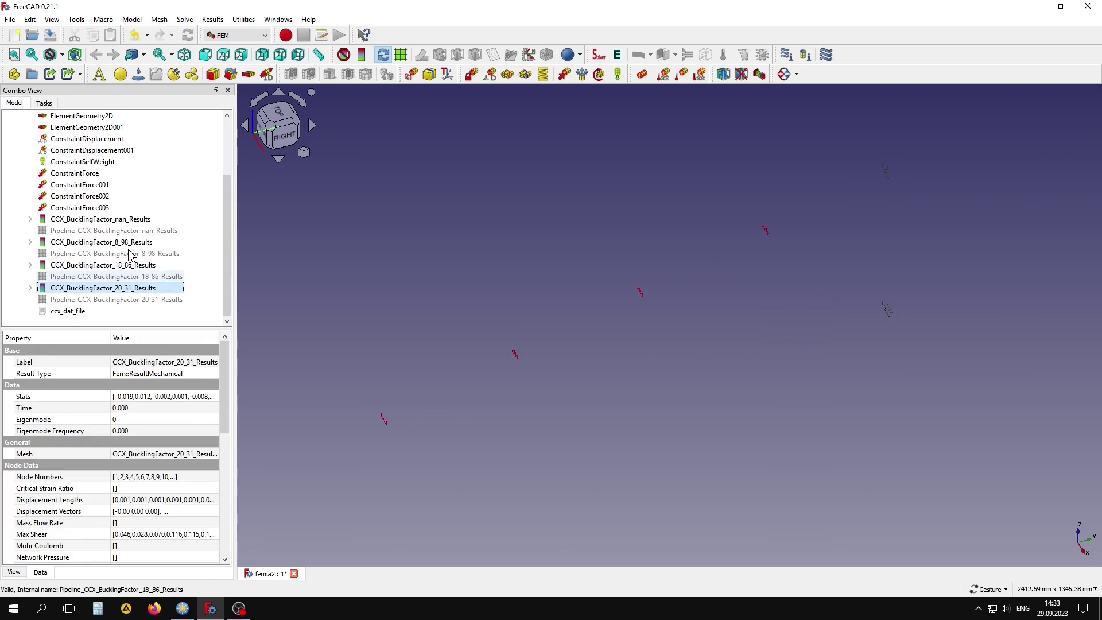
pyautogui.doubleClick(92, 226)
pyautogui.click(88, 173)
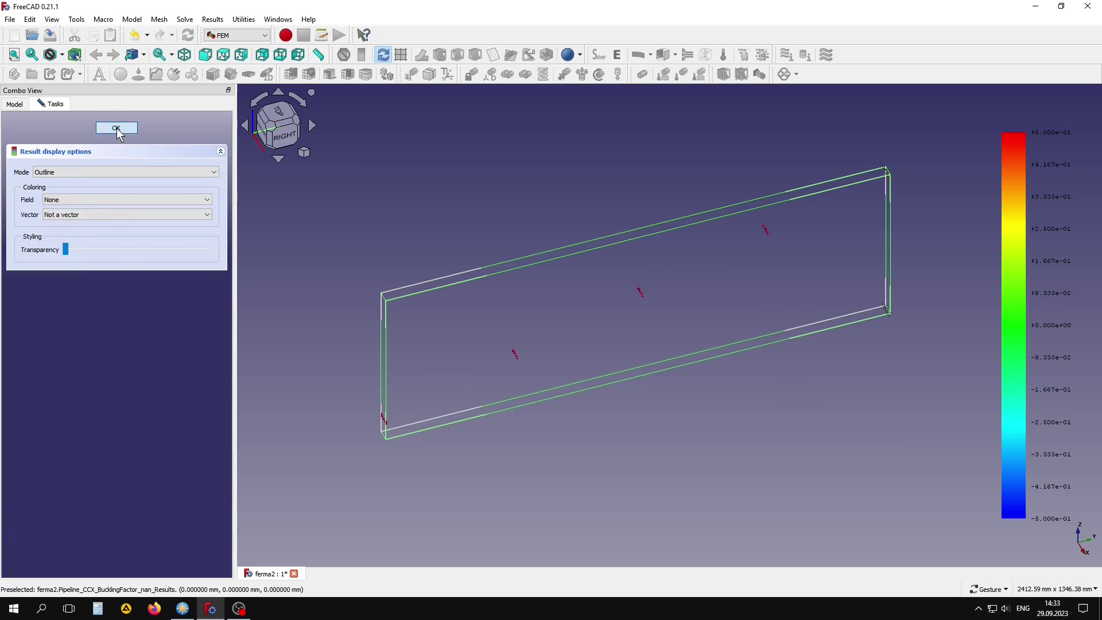
pyautogui.click(116, 127)
# - Set the nan WarpVector to colour by Displacement Magnitude with warp factor 50
pyautogui.doubleClick(92, 226)
pyautogui.click(84, 296)
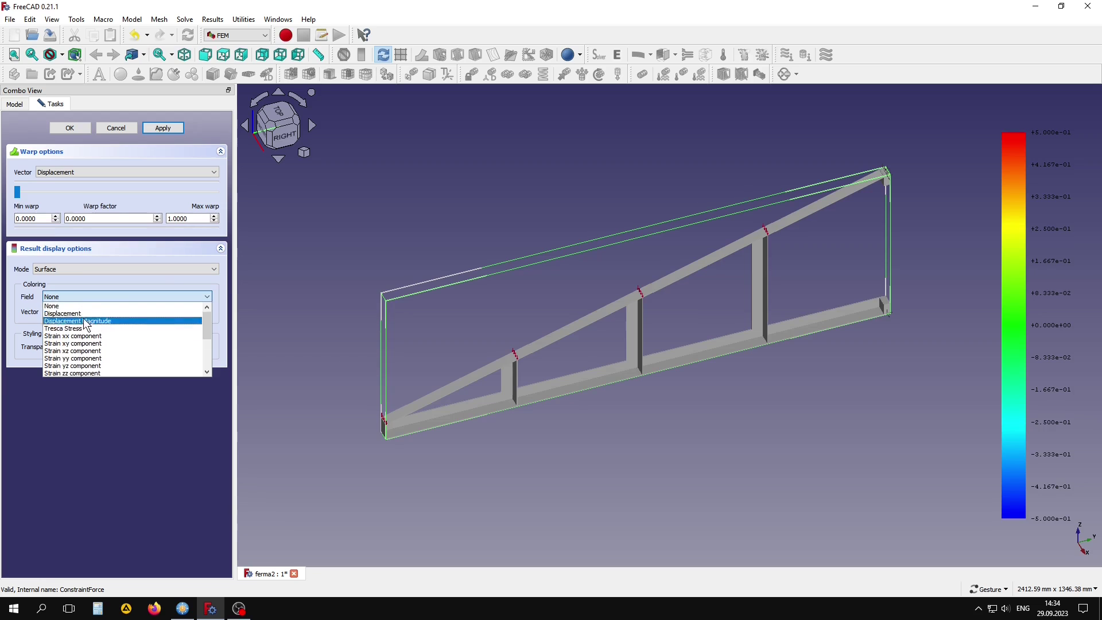
pyautogui.click(84, 321)
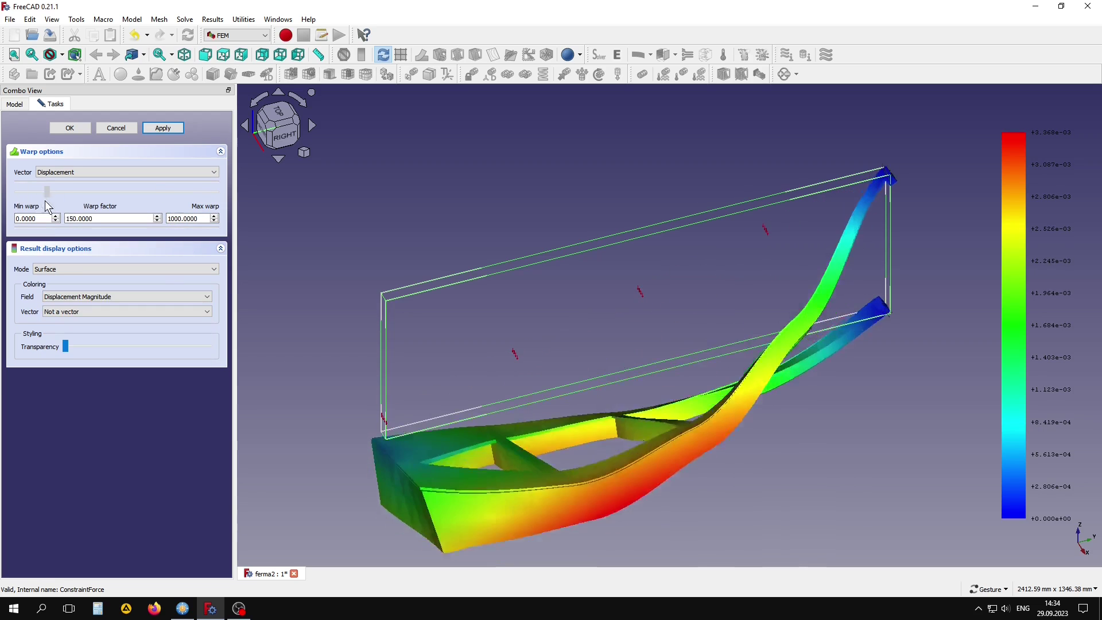
pyautogui.moveTo(632, 368); pyautogui.dragTo(687, 446)
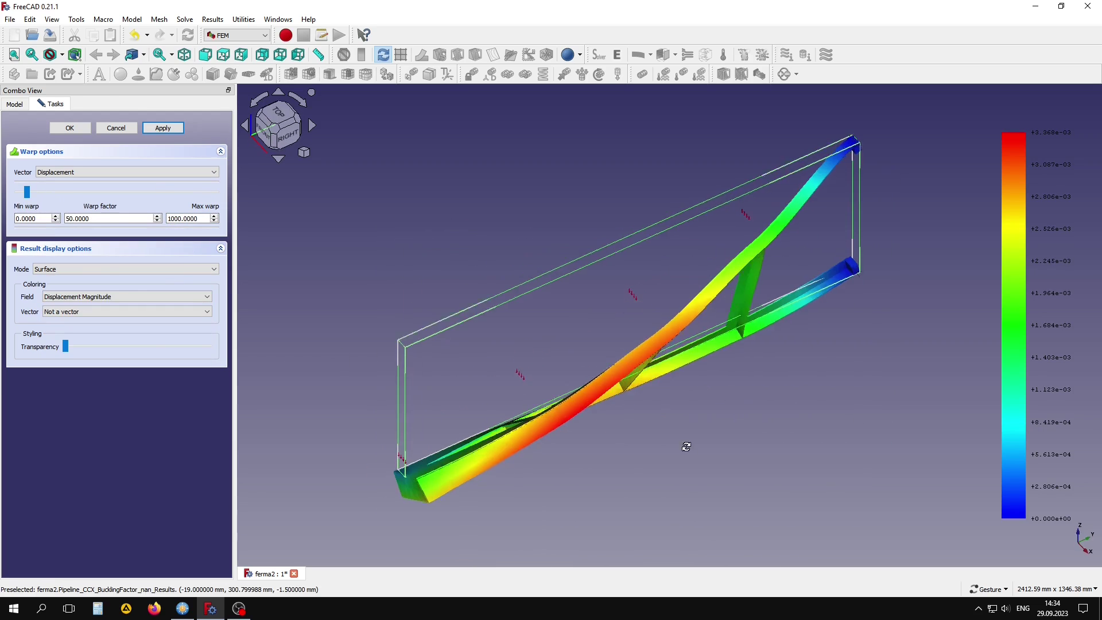
pyautogui.click(69, 127)
pyautogui.moveTo(402, 413)
pyautogui.mouseDown()
pyautogui.moveTo(600, 424)
pyautogui.moveTo(566, 459)
pyautogui.mouseUp()
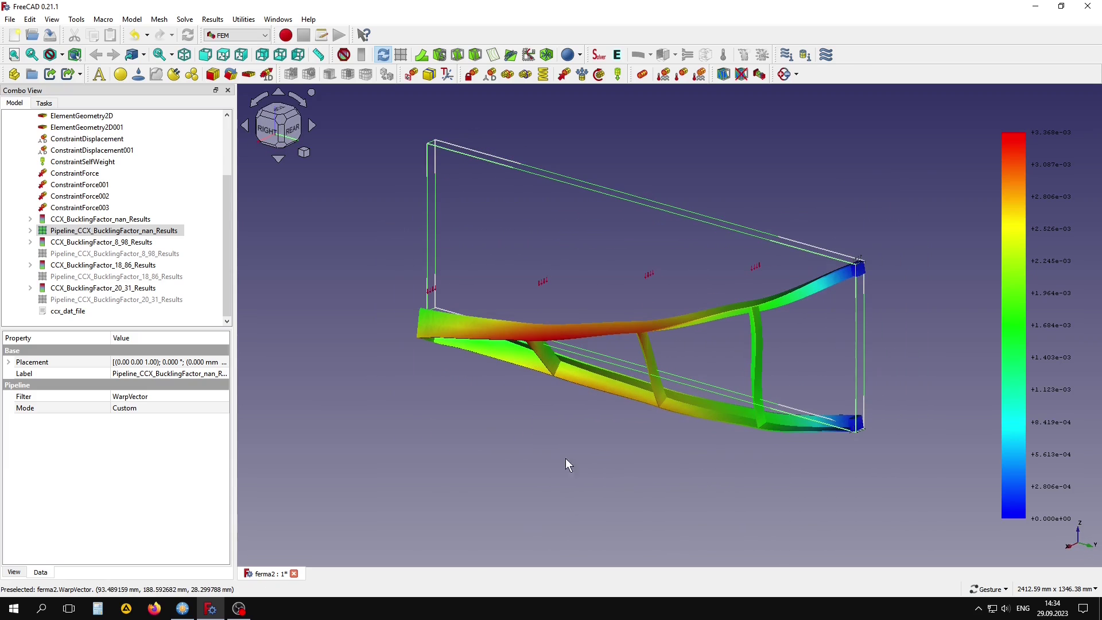
pyautogui.click(71, 19)
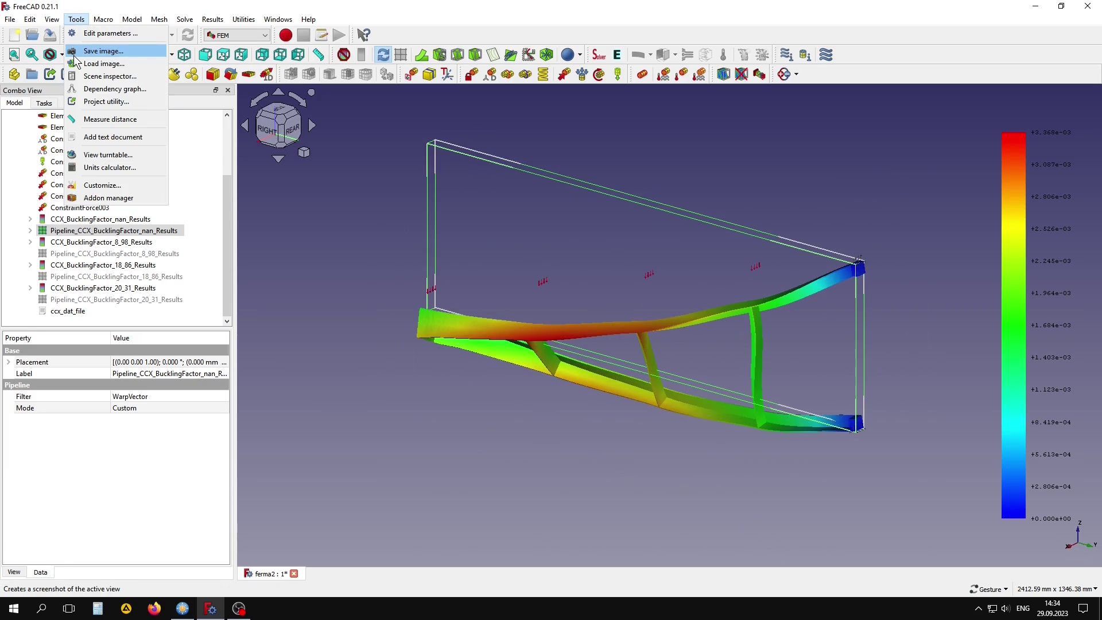
pyautogui.click(342, 283)
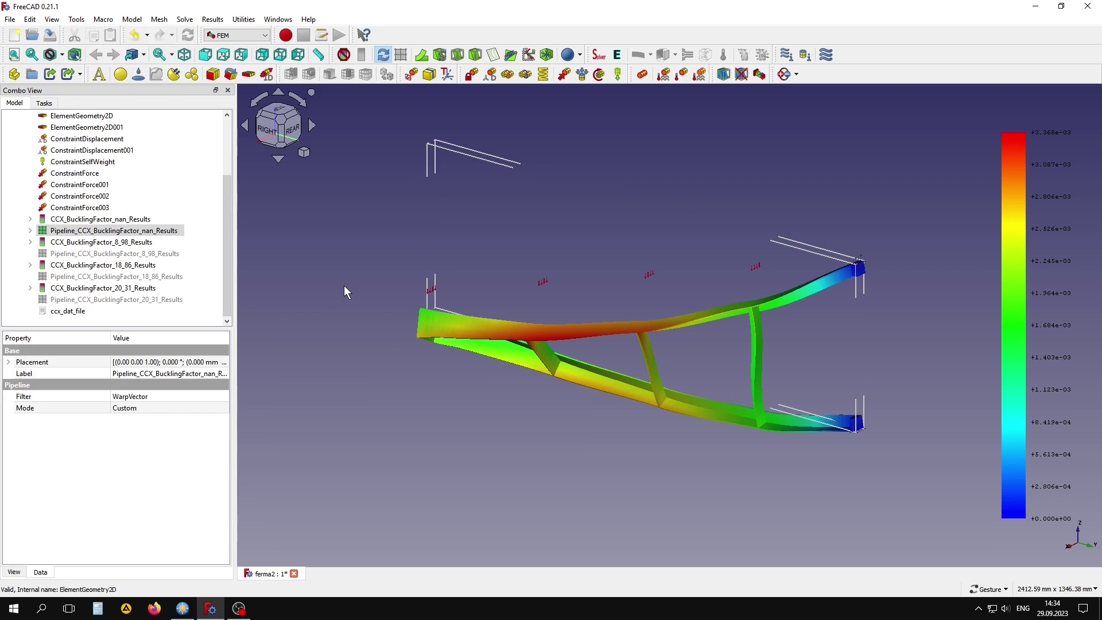